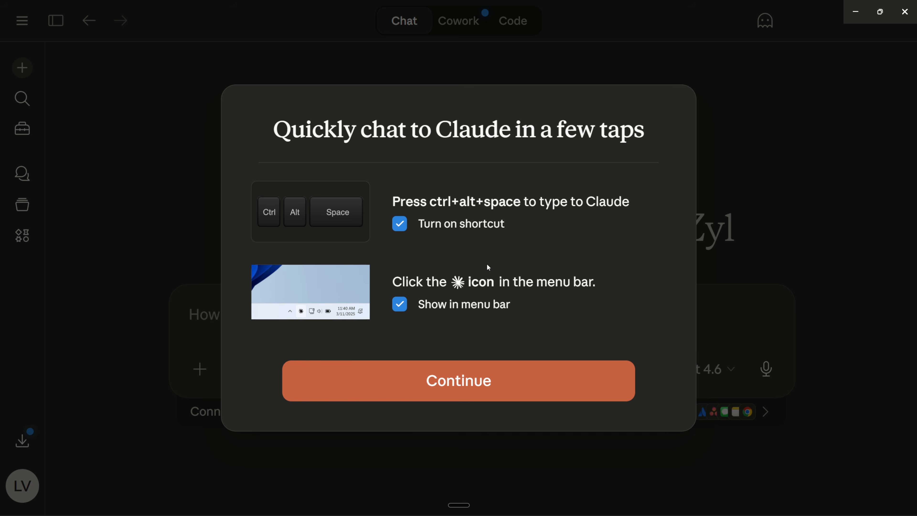
Accept the quick-access introduction with both options enabled and set the chat model to Opus 4.6.
left_click(466, 394)
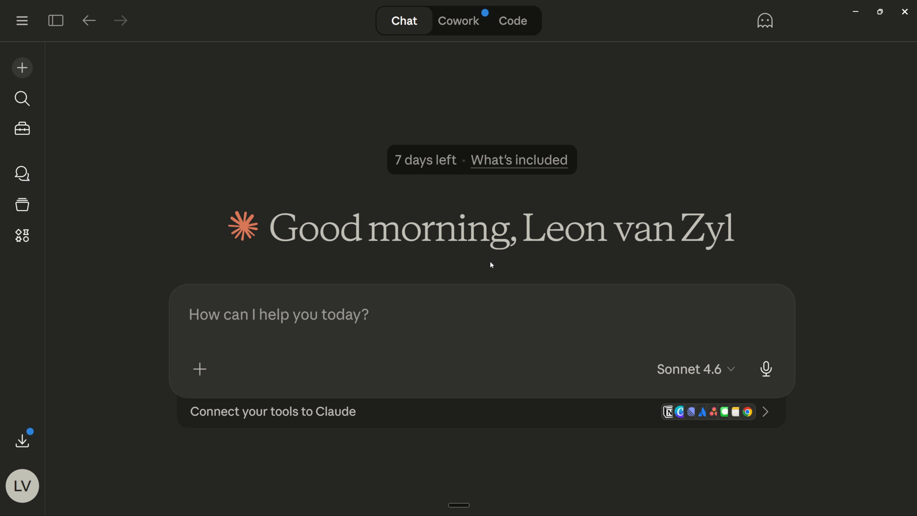
left_click(364, 305)
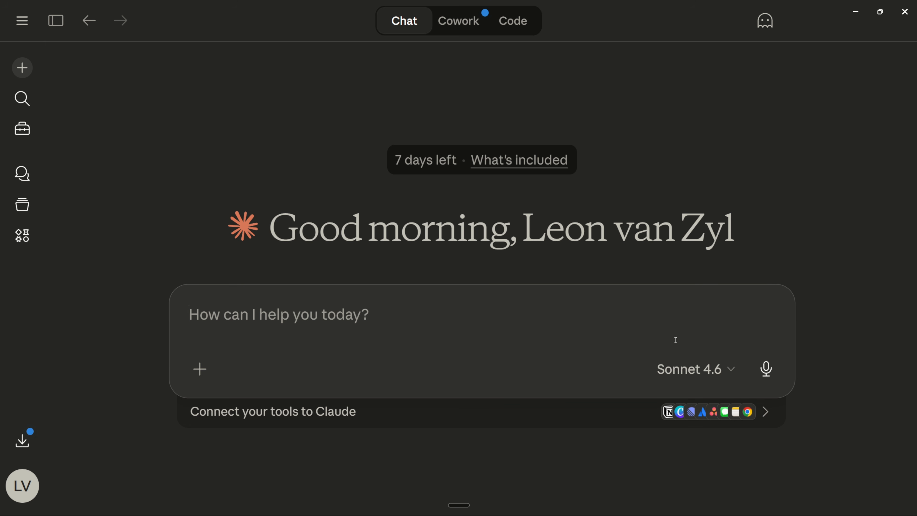
left_click(740, 374)
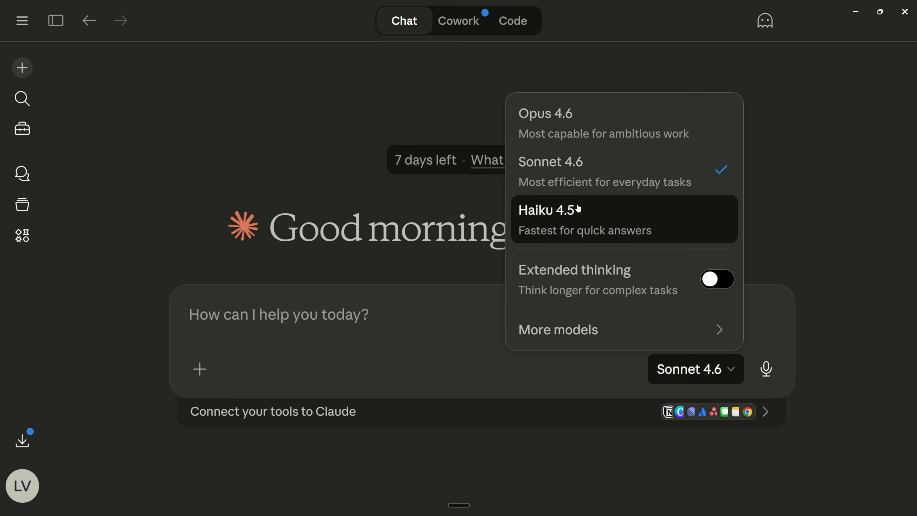
left_click(564, 122)
left_click(703, 379)
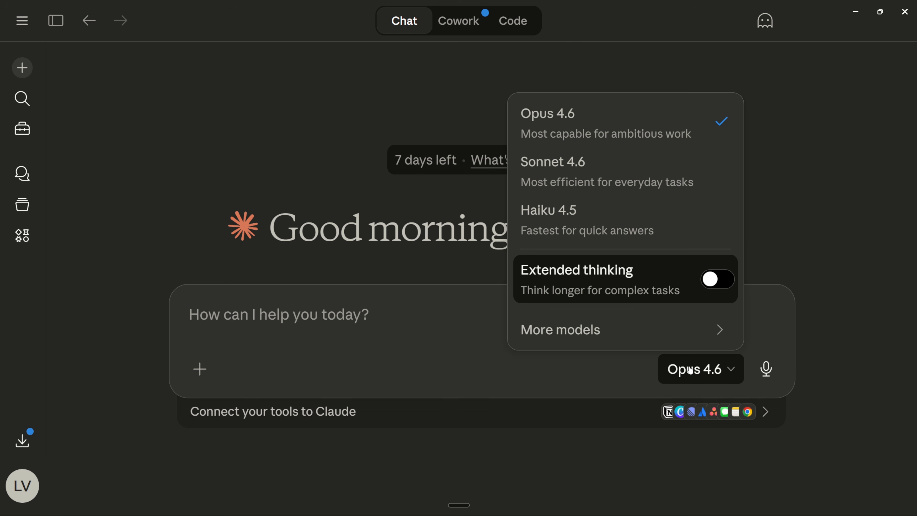
left_click(608, 122)
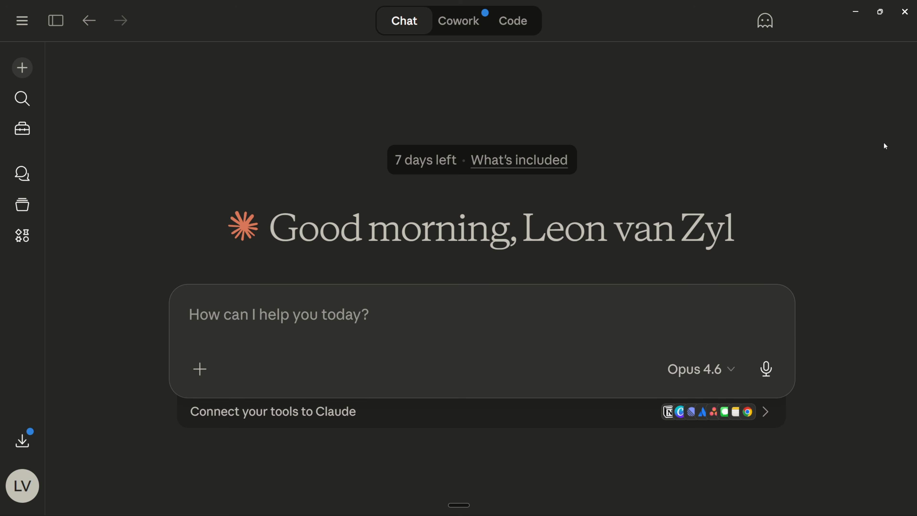
Look over the expanded chat sidebar and compare the Cowork and Code modes.
left_click(62, 26)
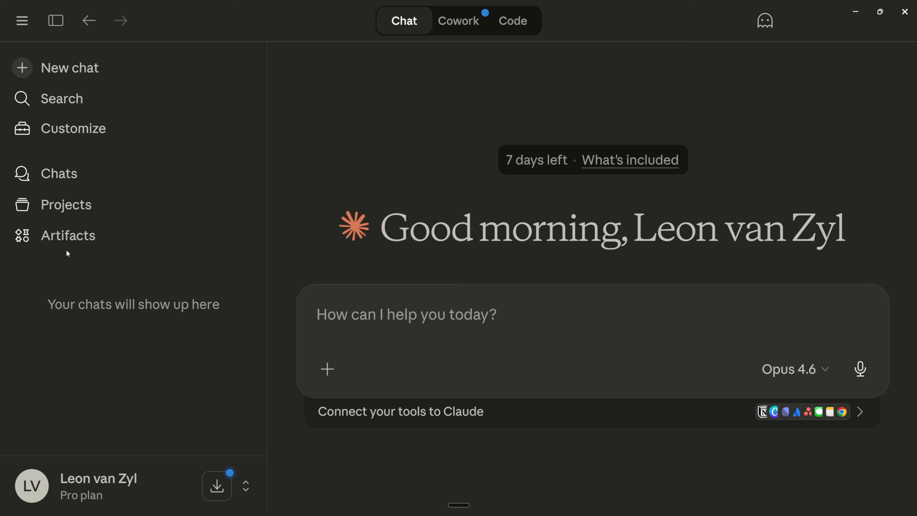
left_click(56, 20)
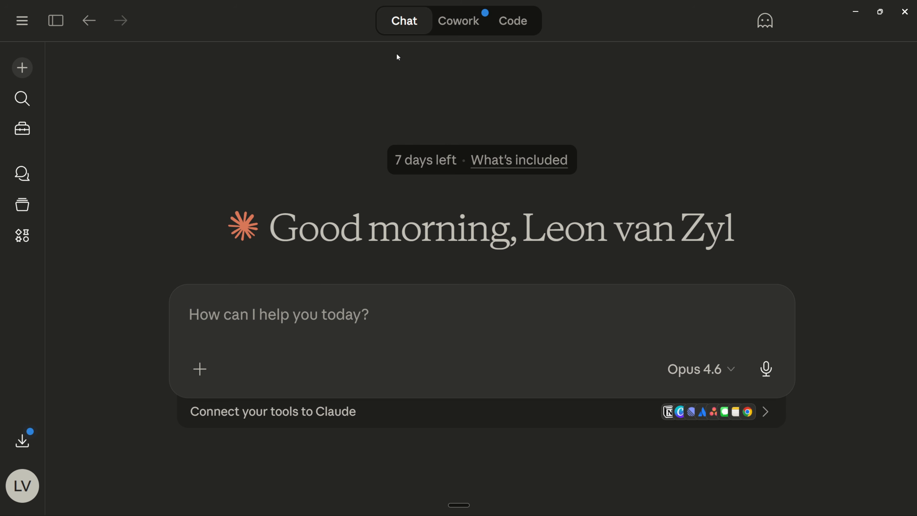
left_click(457, 25)
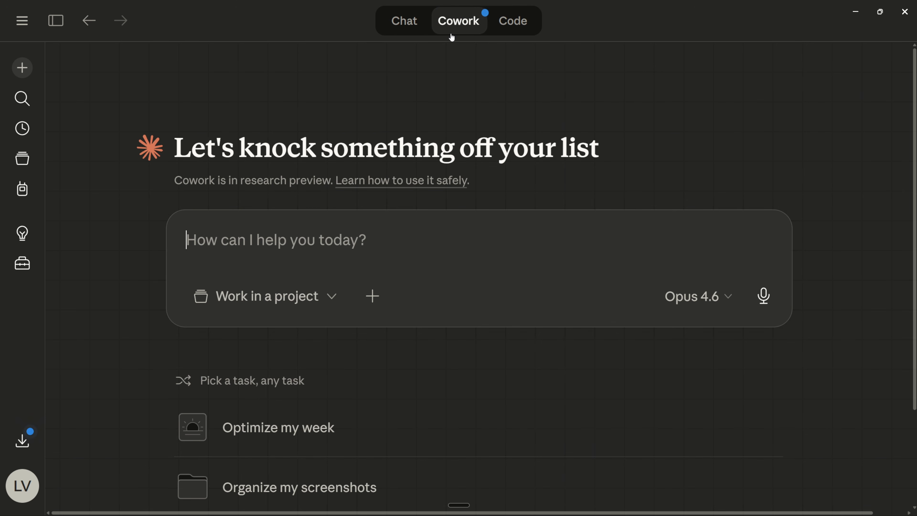
left_click(514, 23)
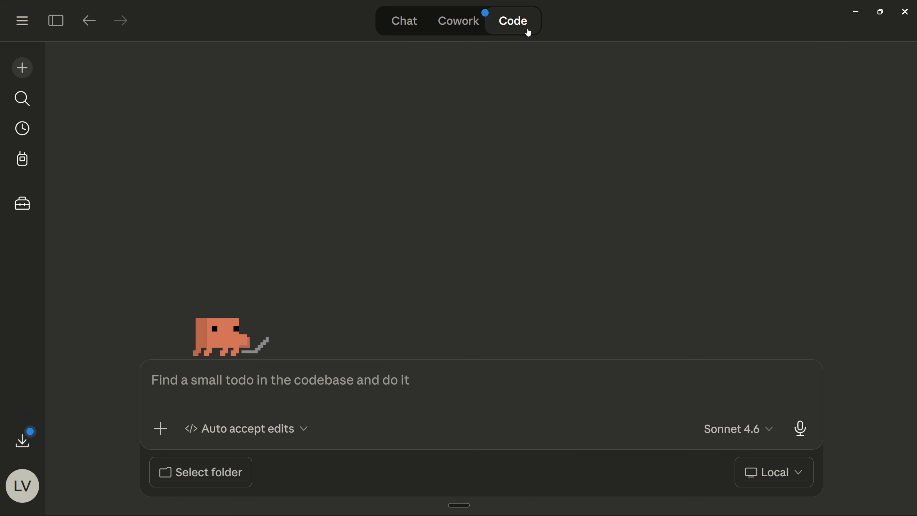
left_click(454, 26)
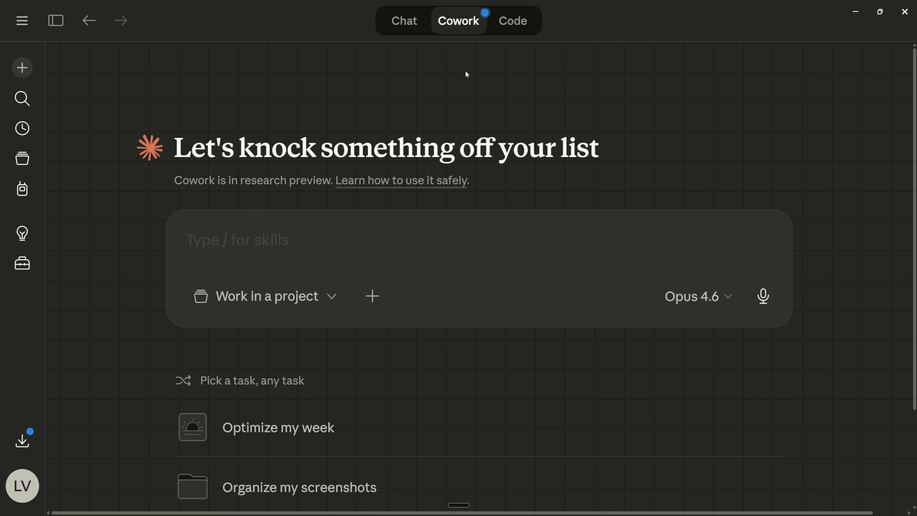
left_click(506, 28)
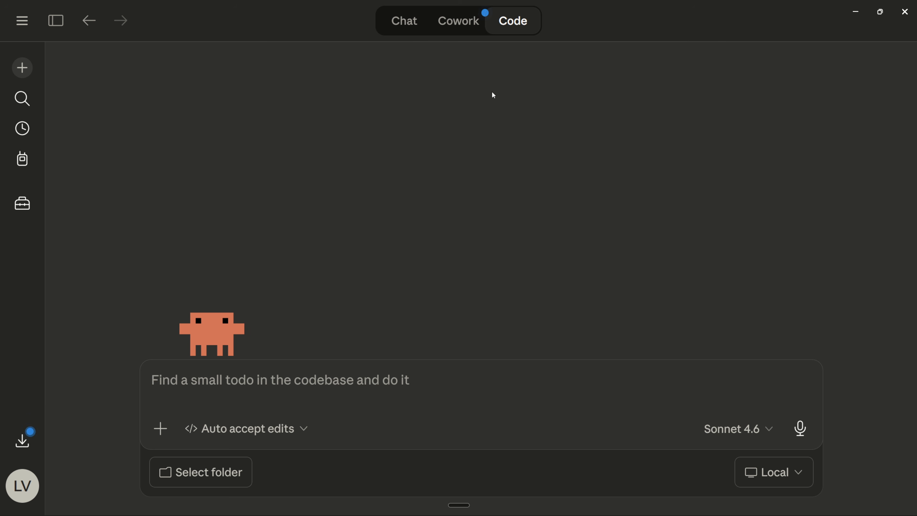
Switch to Cowork mode and expand its sidebar to show the section names.
left_click(451, 28)
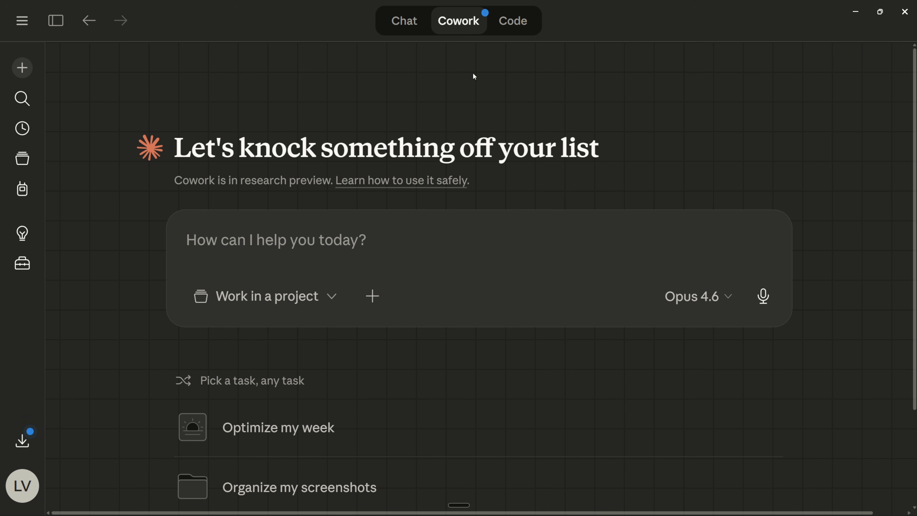
left_click(339, 254)
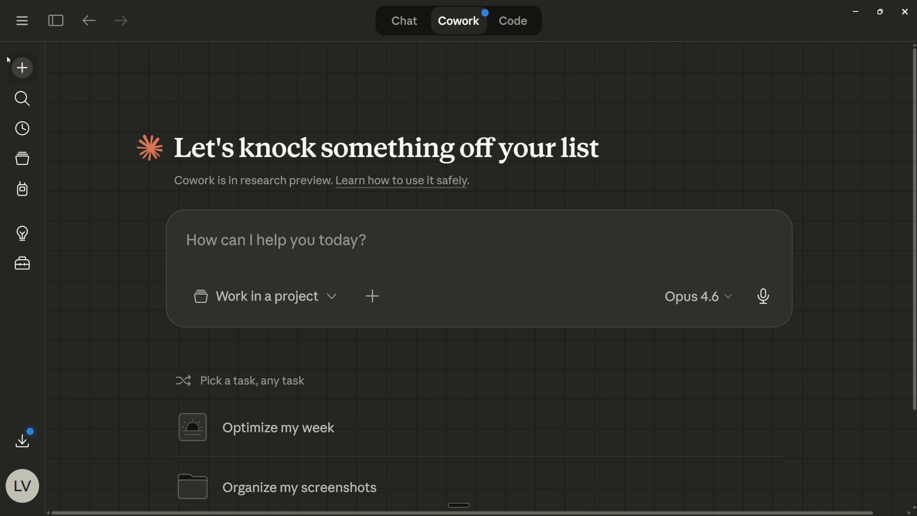
left_click(55, 20)
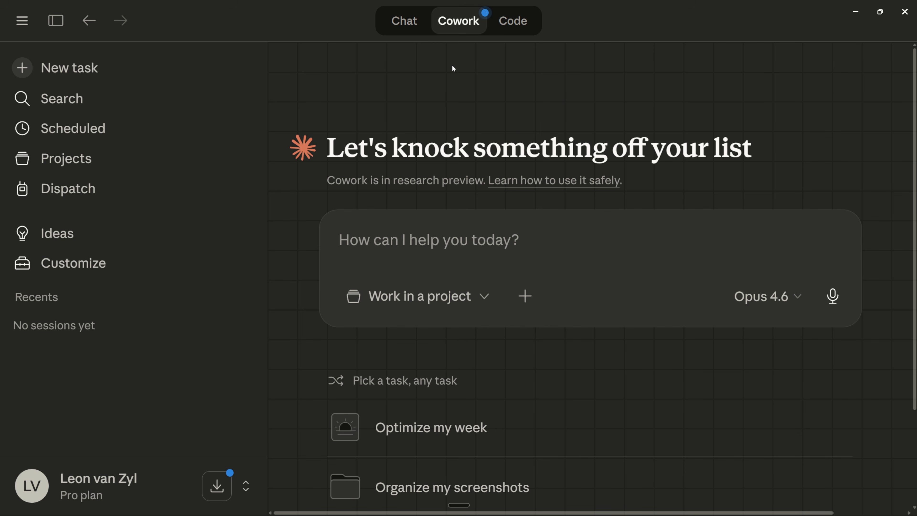
Examine the model choices and the folder and project options available for a new Cowork task.
left_click(343, 240)
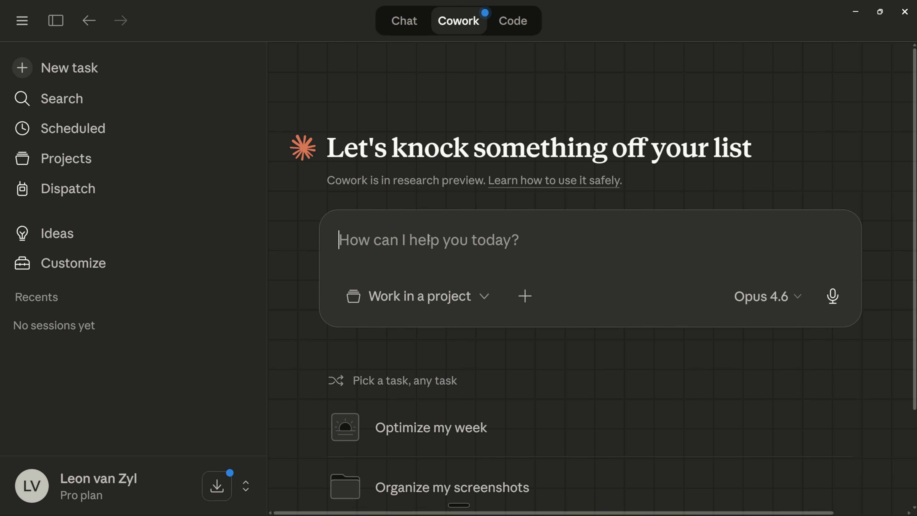
left_click(803, 297)
left_click(653, 79)
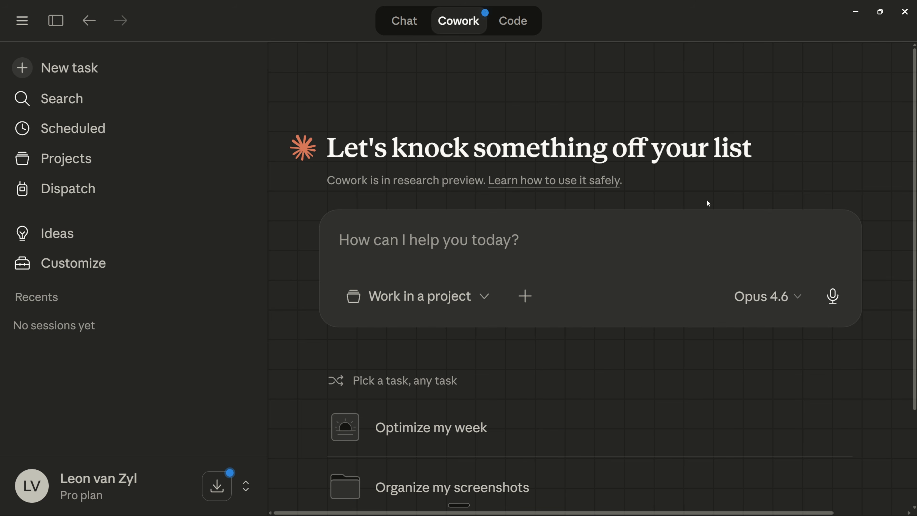
left_click(475, 302)
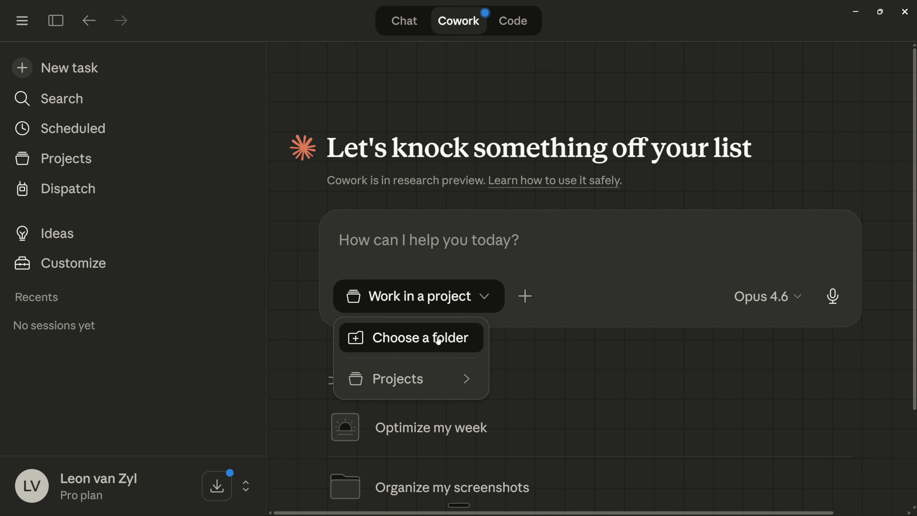
mouse_move(452, 376)
left_click(440, 259)
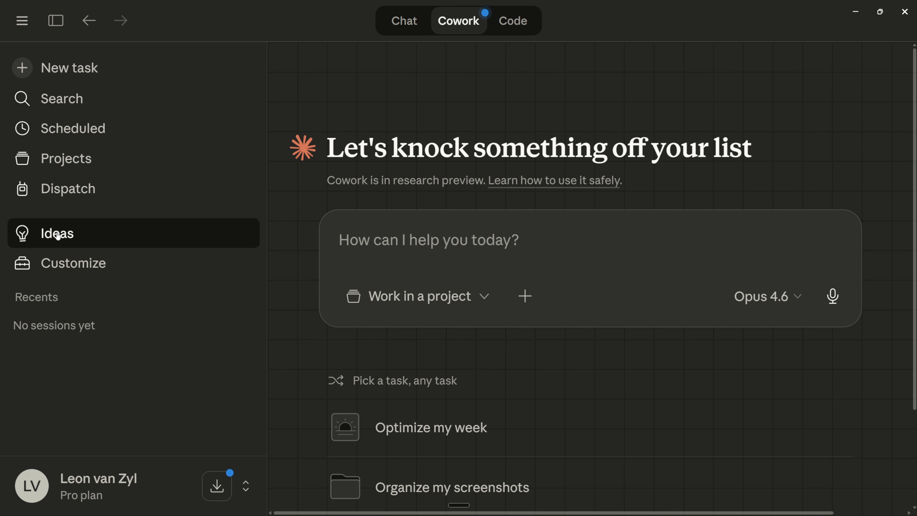
View the search for chats and projects and close it without searching.
left_click(70, 161)
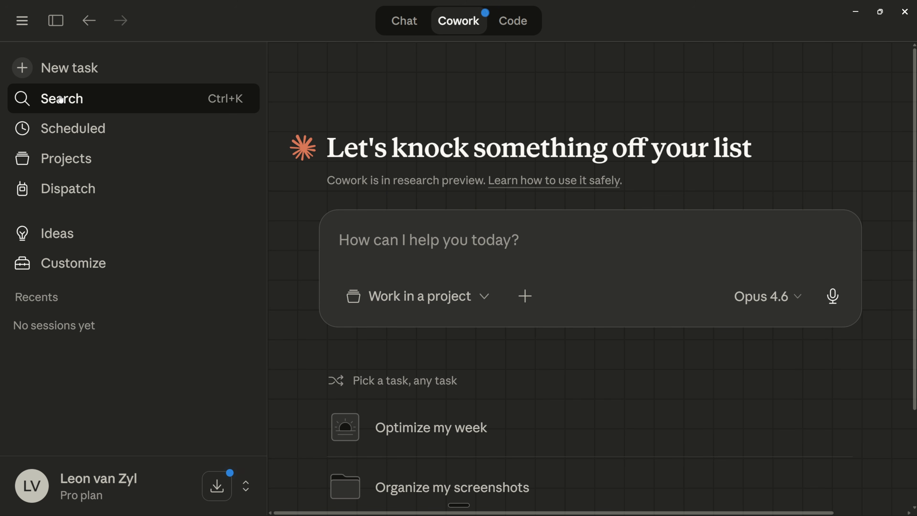
left_click(72, 98)
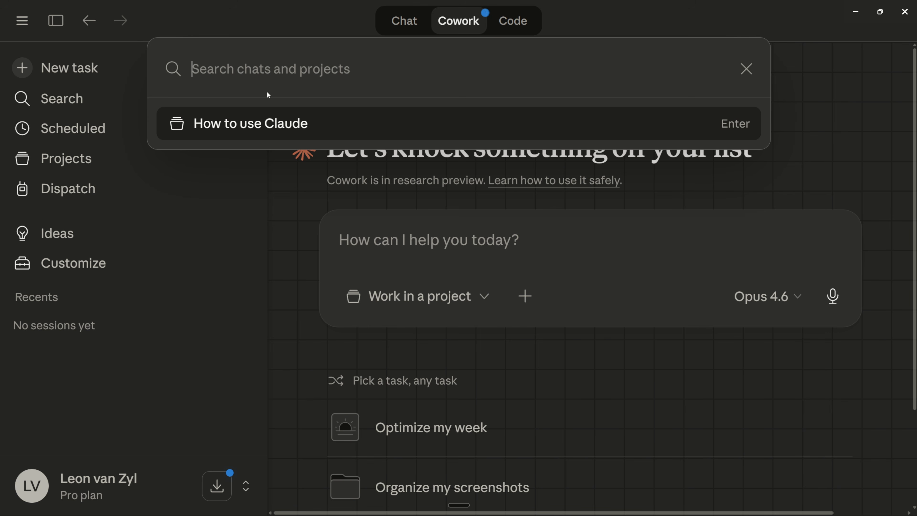
key("Escape")
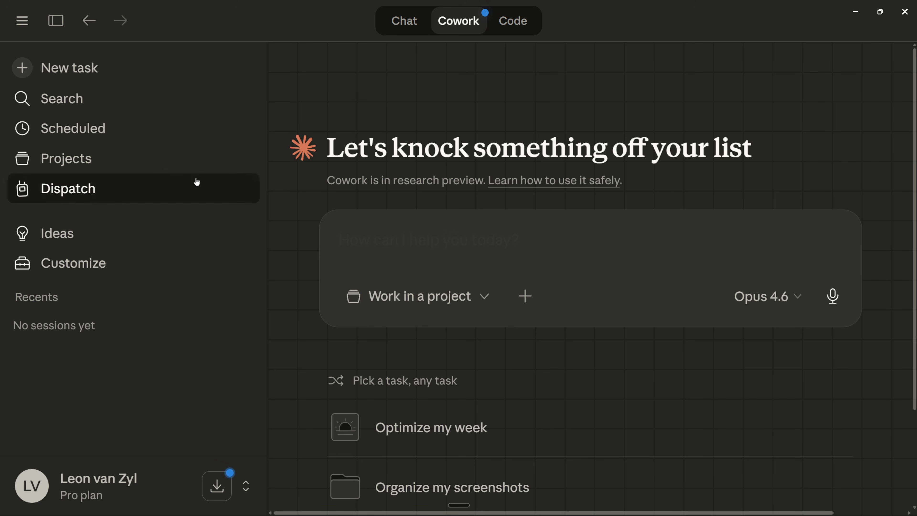
Draft a new scheduled task named "respond-to-emails" with the description "Respond to customer emails".
left_click(75, 127)
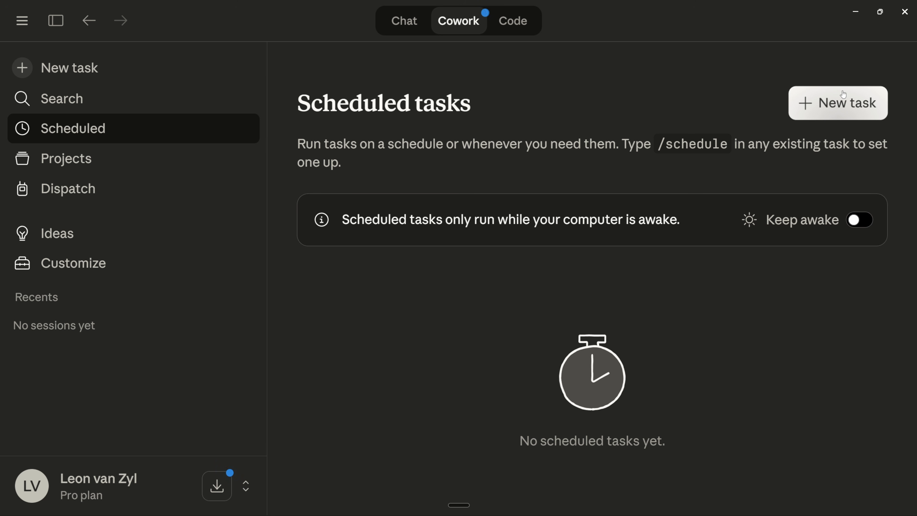
left_click(847, 99)
left_click(197, 151)
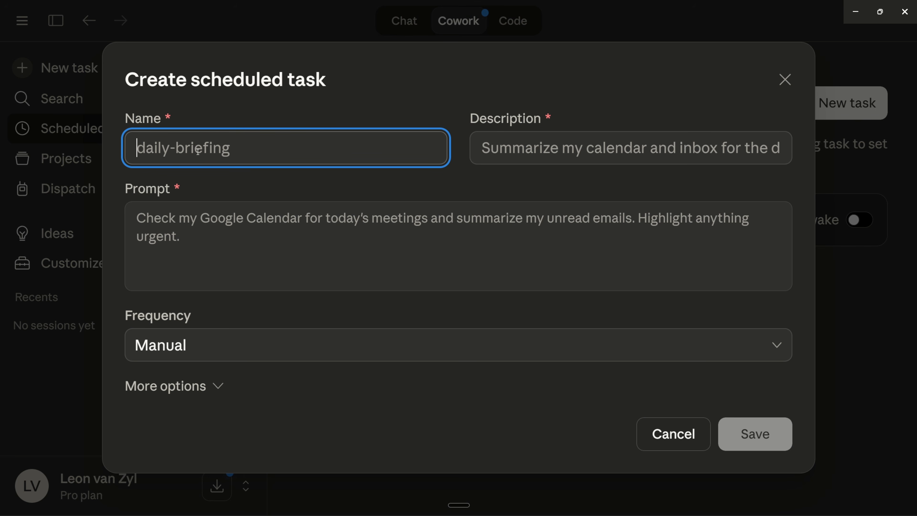
type("respond-")
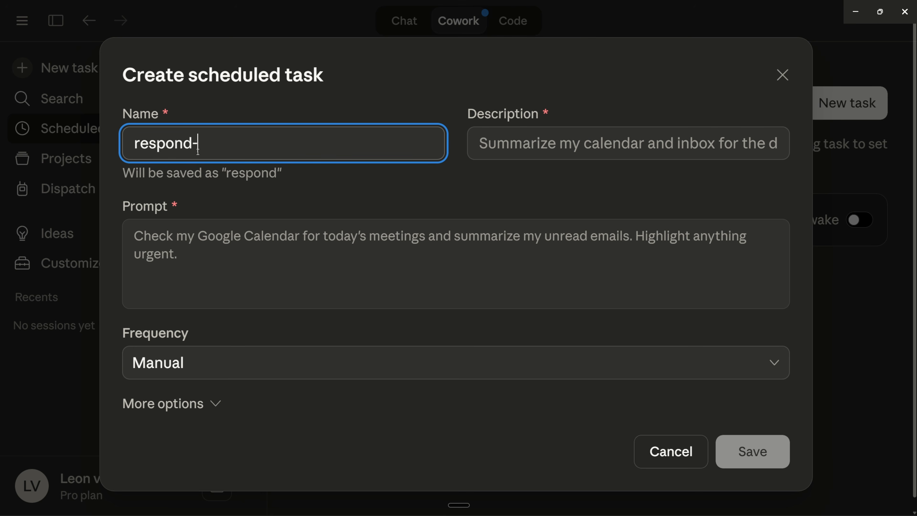
type("to-emails")
left_click(538, 152)
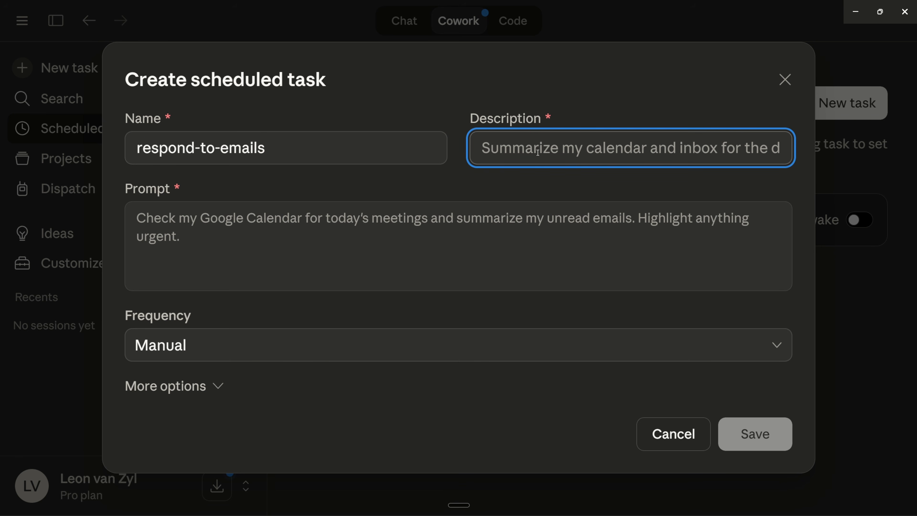
type("Re")
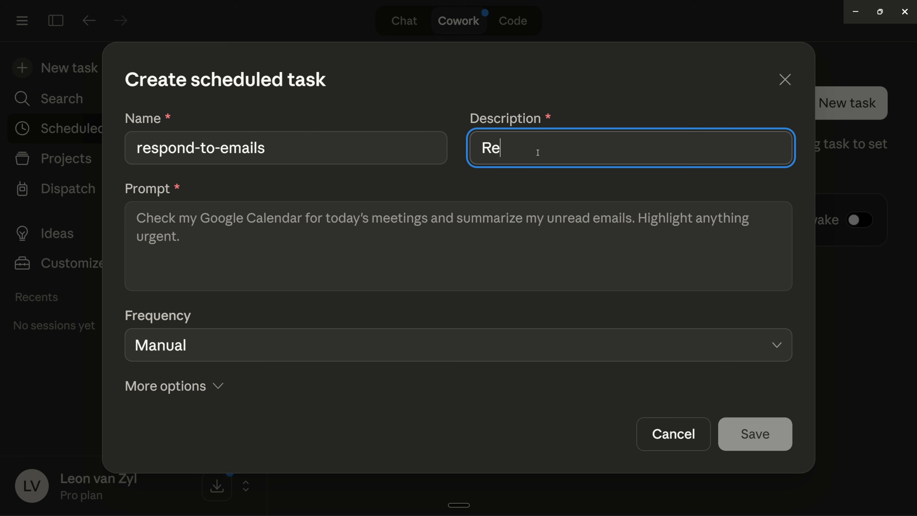
type("spond to customer emails")
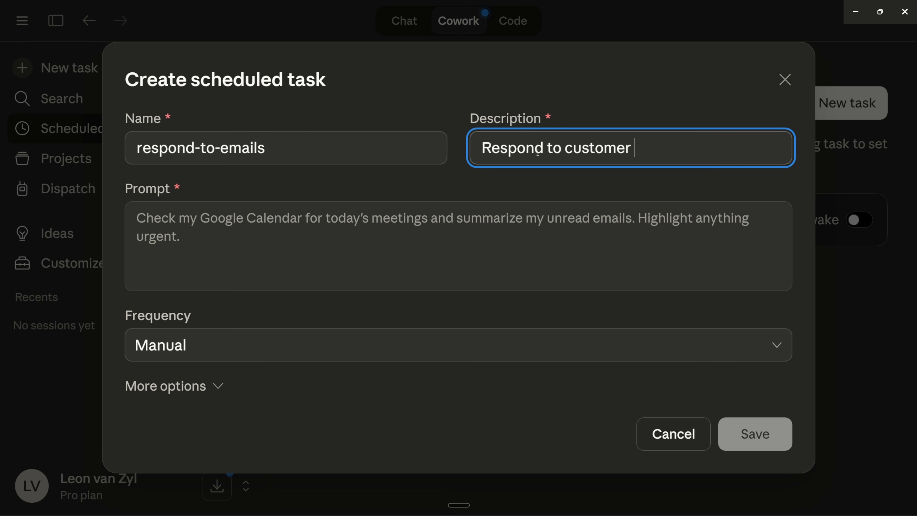
left_click(401, 250)
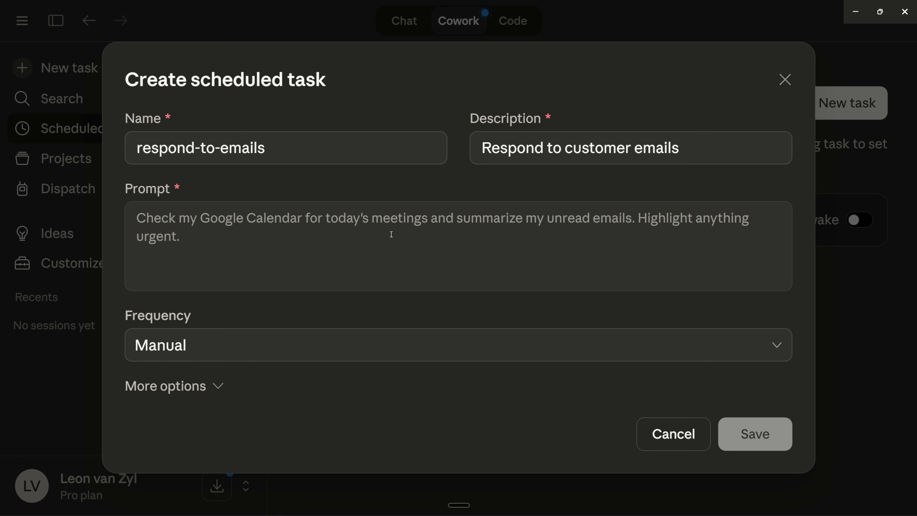
Review the frequency options for the scheduled task and discard the draft.
left_click(170, 356)
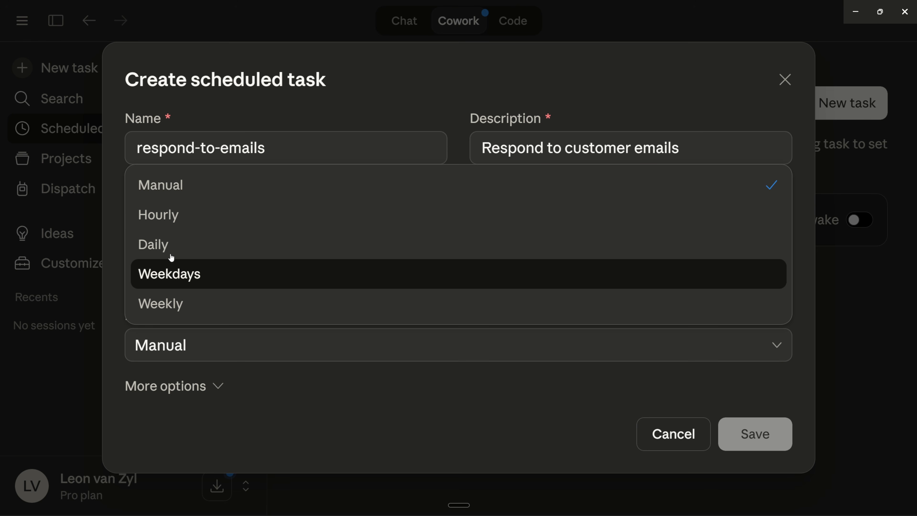
left_click(218, 362)
left_click(673, 436)
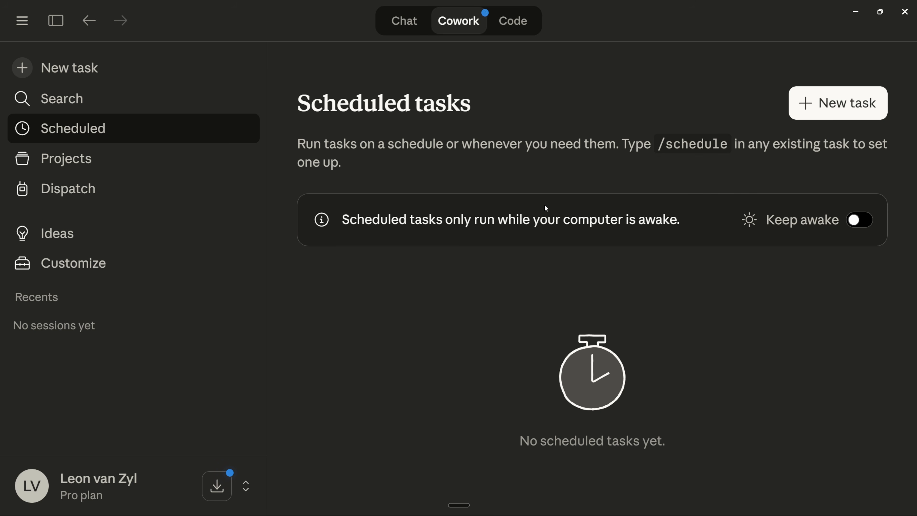
Start a new Cowork project from an existing folder, choosing C:\claude-code\expenses.
left_click(54, 161)
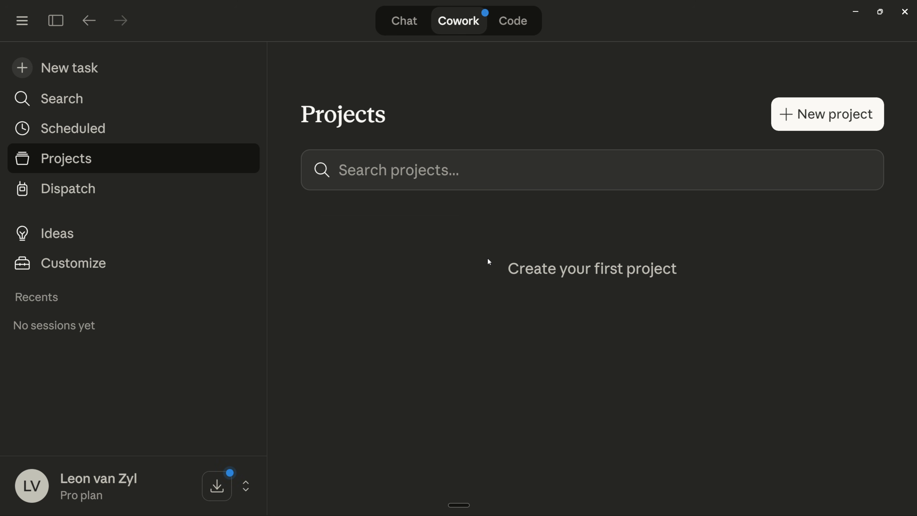
left_click(850, 124)
left_click(706, 172)
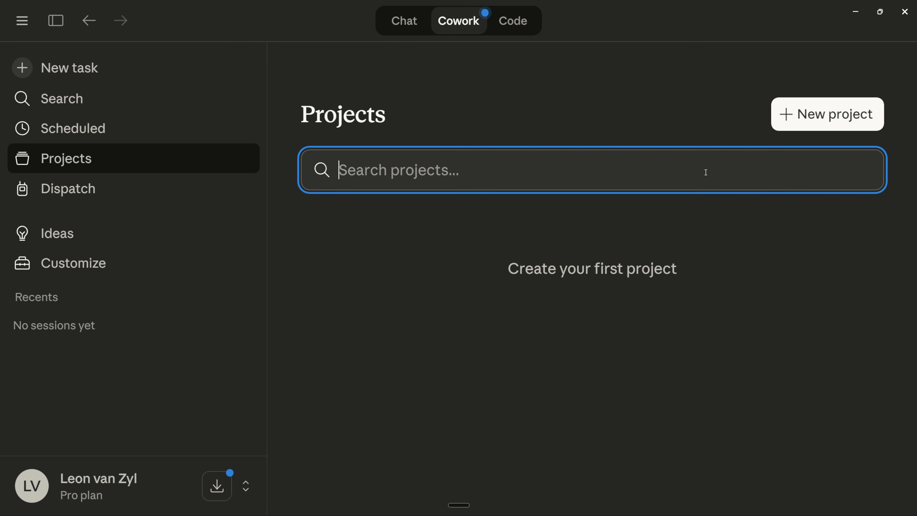
left_click(810, 124)
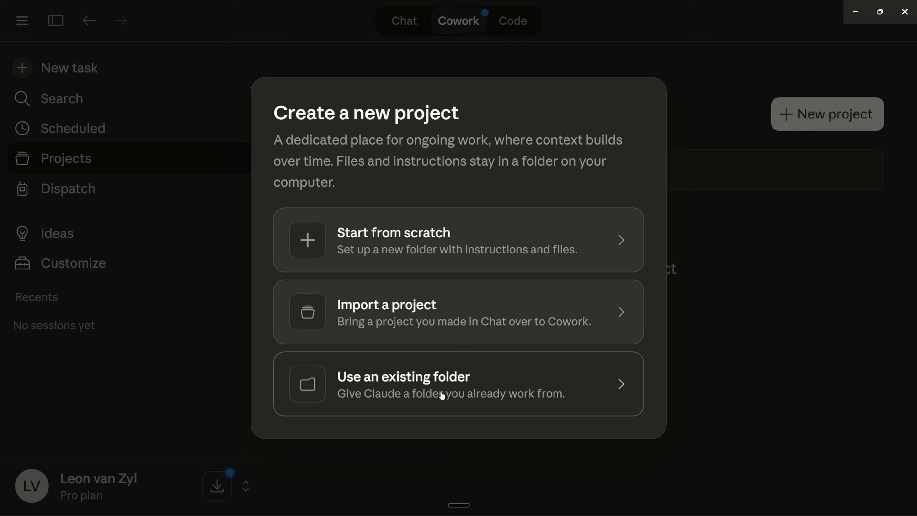
left_click(477, 391)
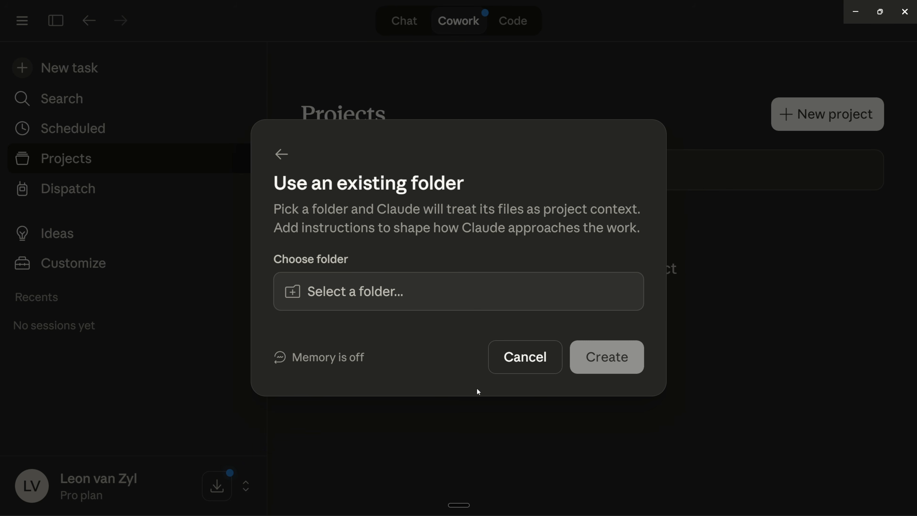
left_click(378, 298)
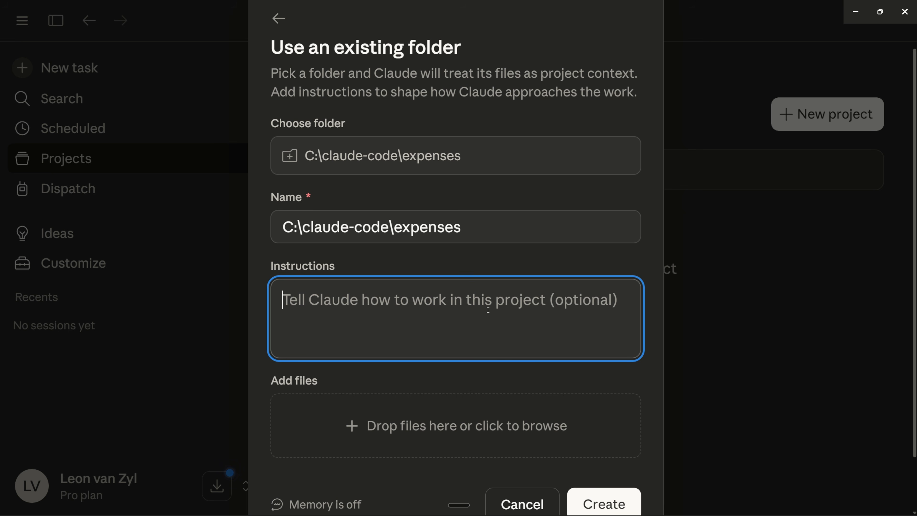
Enter the project instructions "Categorize and organize the files in this folder in sub-folders - like invoices, receipts, statements and 'other'." and create the project.
type("Categorize and organize the files in this folder in sub-folders")
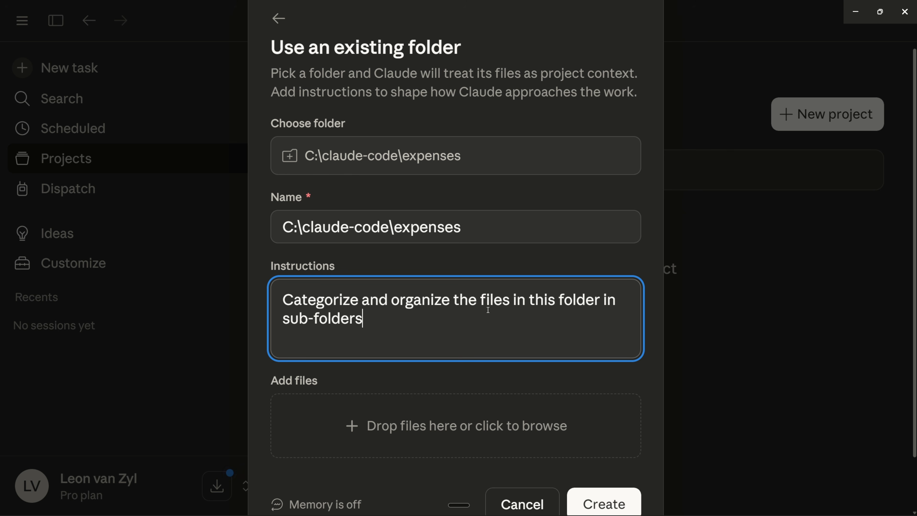
type(",")
key("BackSpace")
key("BackSpace")
type("- like invoices, receipts")
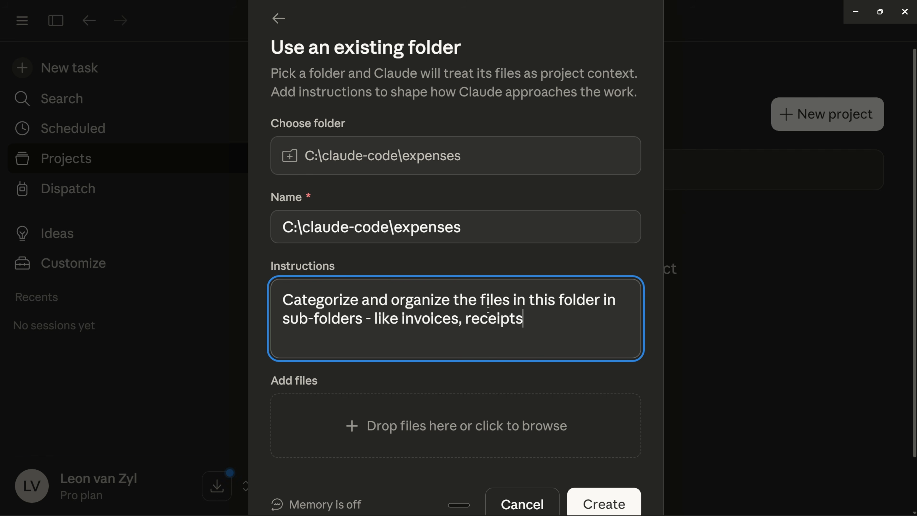
type(", statemetns")
key("BackSpace")
key("BackSpace")
key("BackSpace")
type("nts and ")
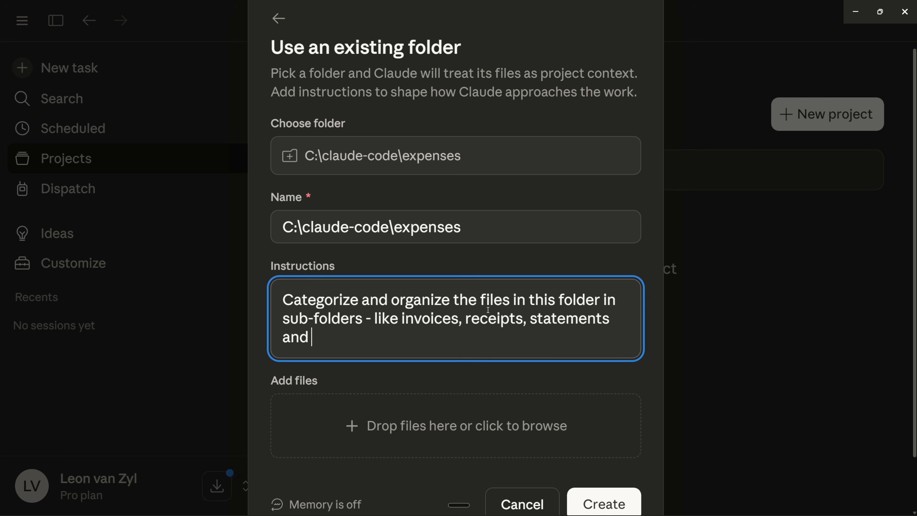
type("'other'.")
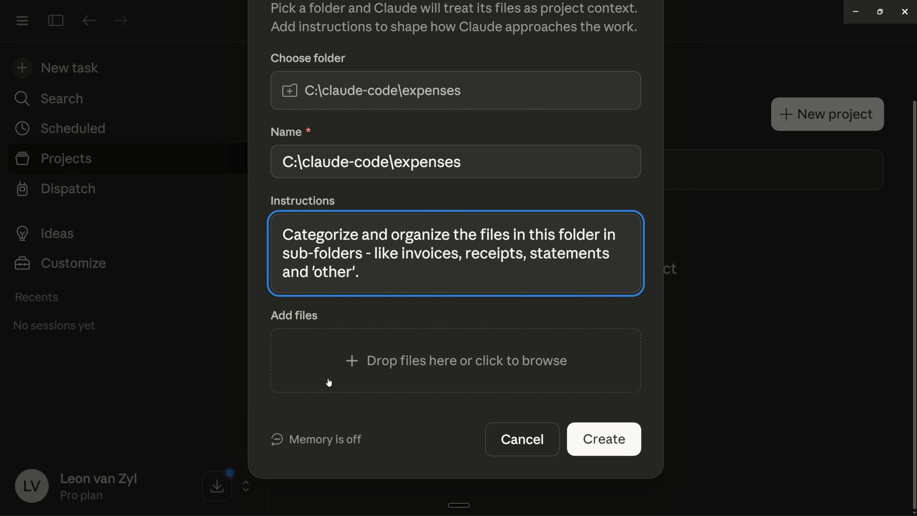
left_click(447, 362)
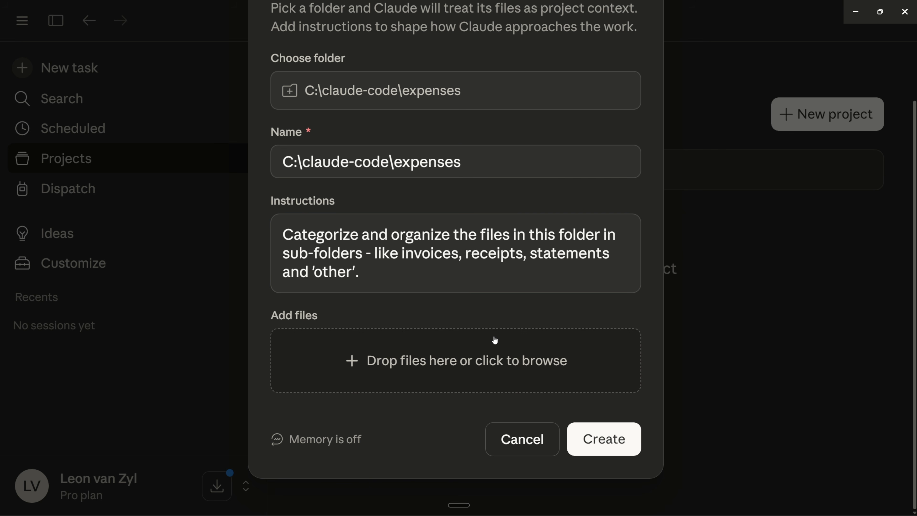
left_click(592, 432)
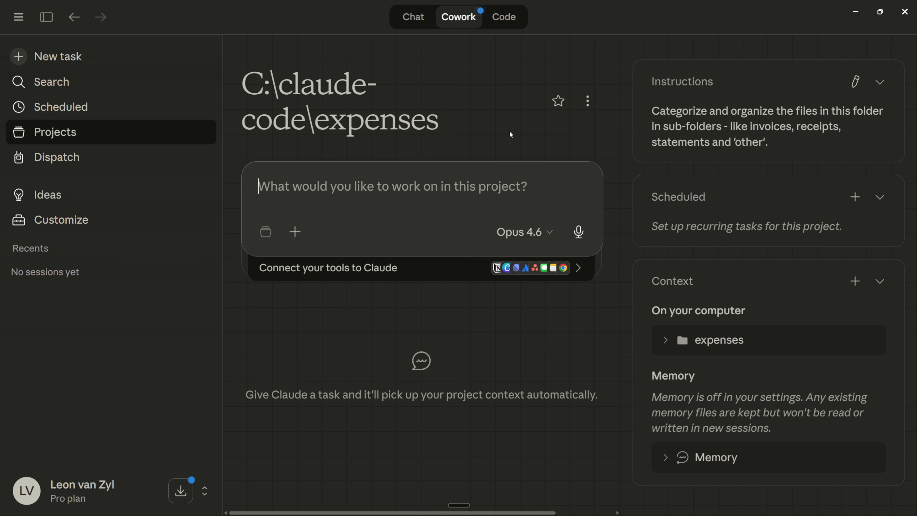
Rename the newly created project as "Manage Documents".
left_click_drag(242, 85, 453, 119)
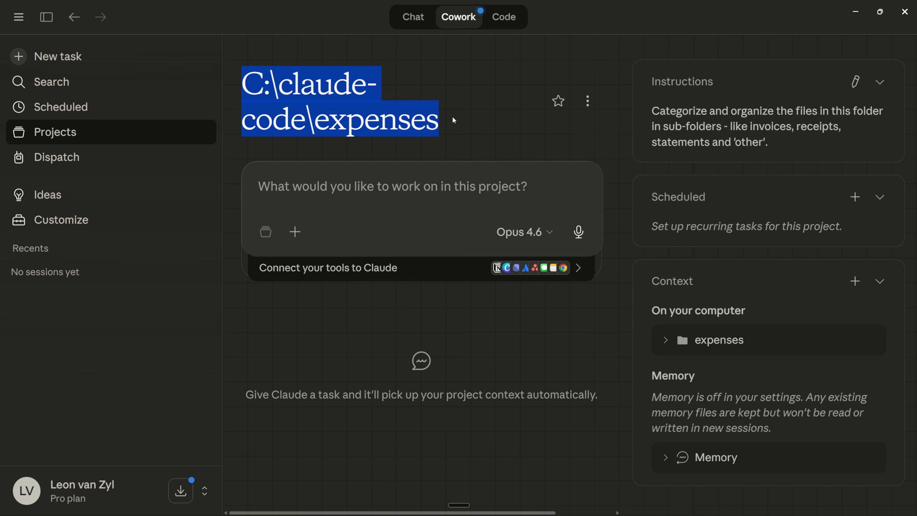
left_click(452, 116)
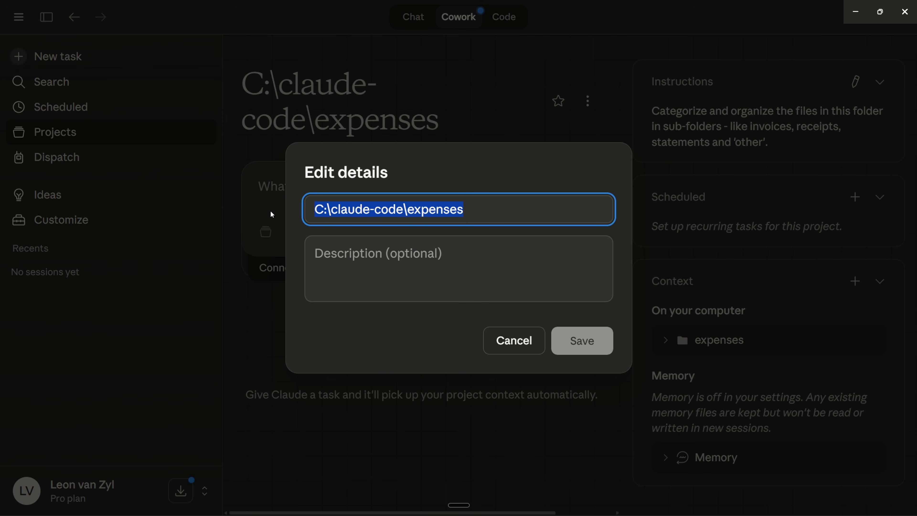
type("Manage")
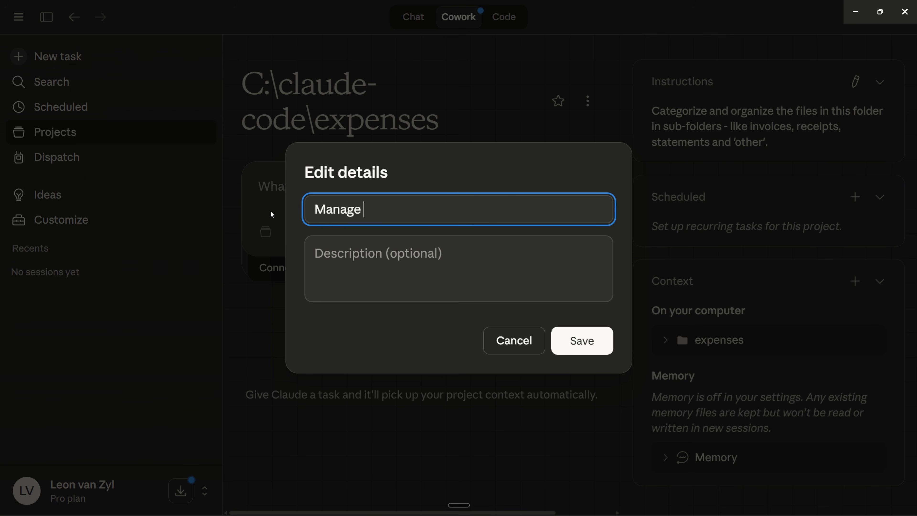
type(" Documents")
key("Return")
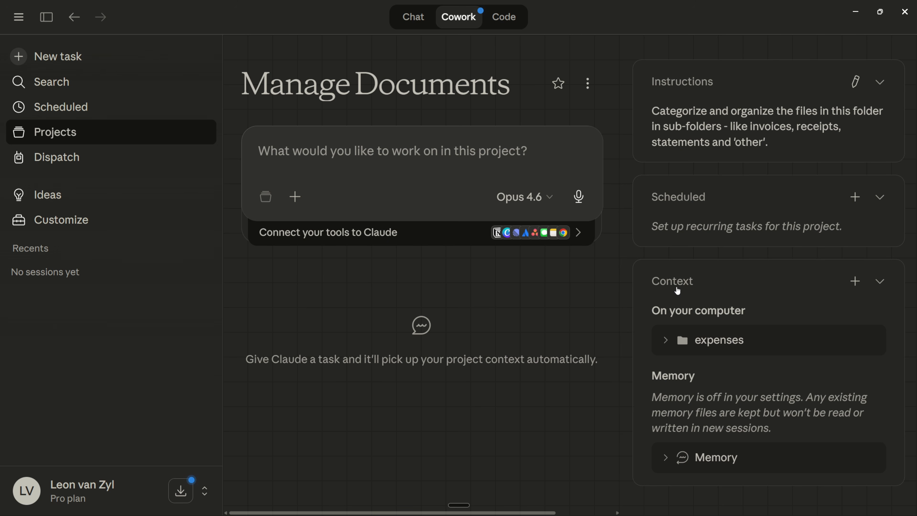
Review the options for adding project context and the frequency options for a project scheduled task, closing both without adding anything.
left_click(855, 281)
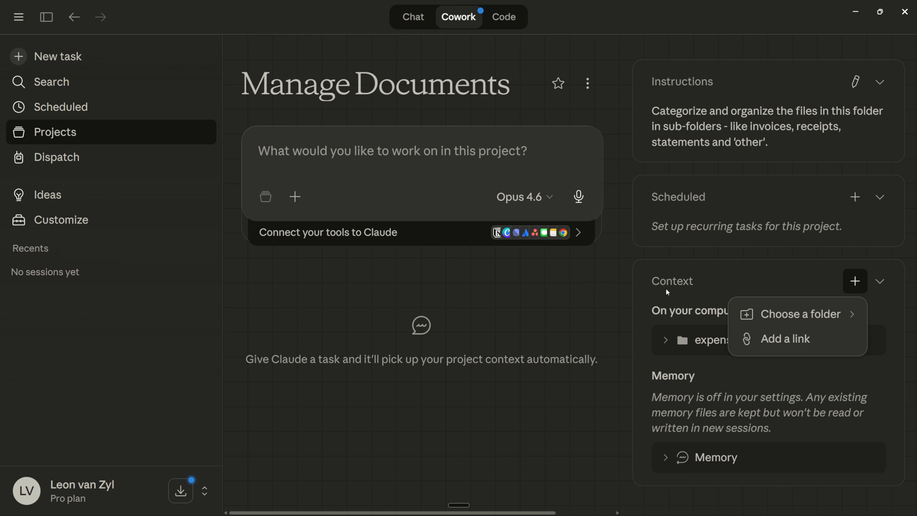
left_click(617, 287)
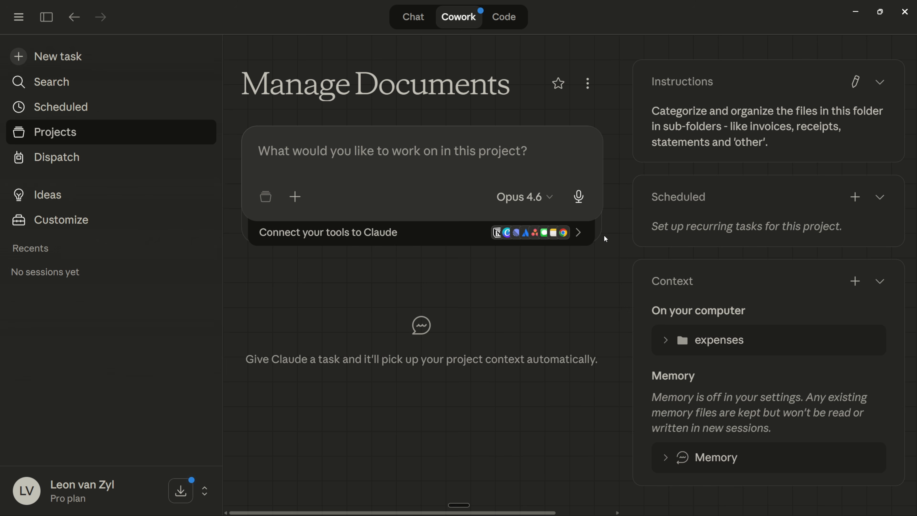
left_click(855, 197)
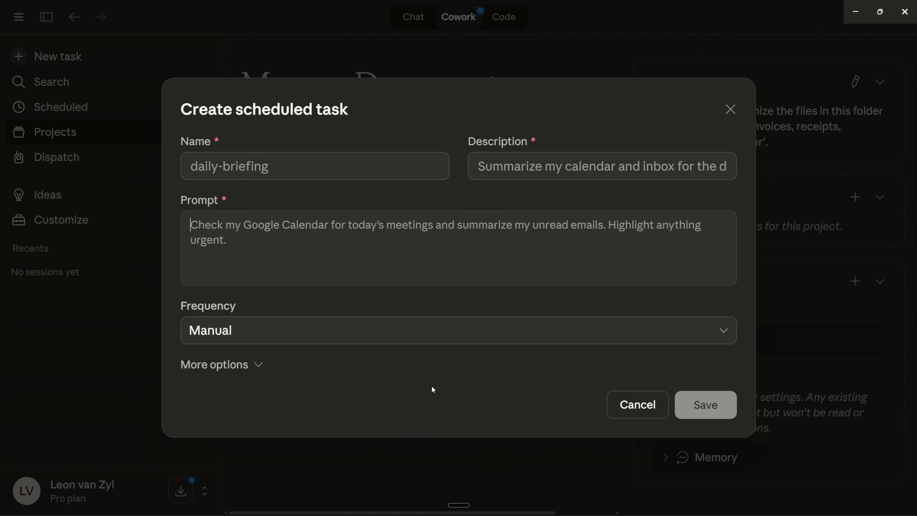
left_click(311, 341)
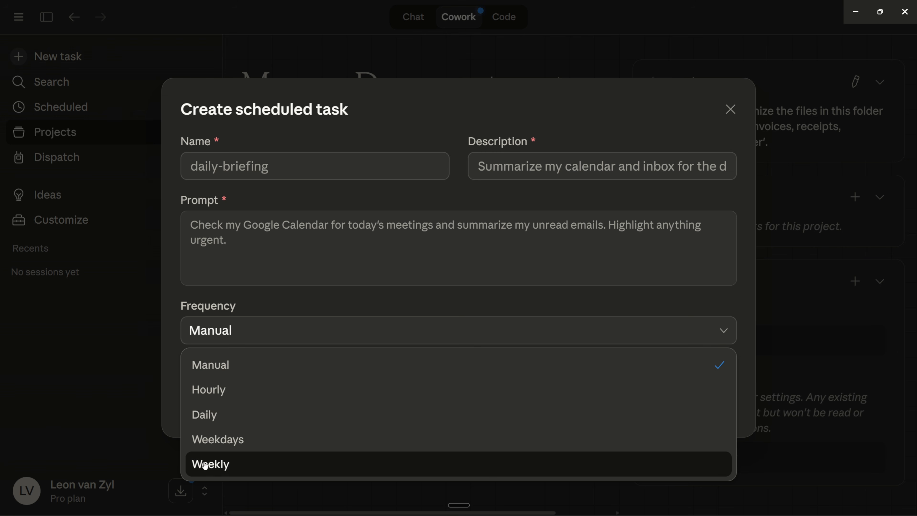
left_click(223, 369)
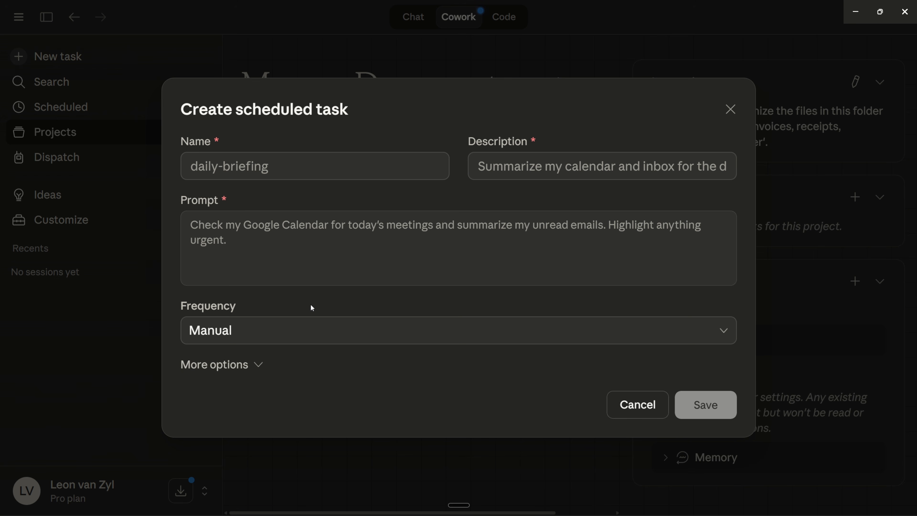
left_click(637, 404)
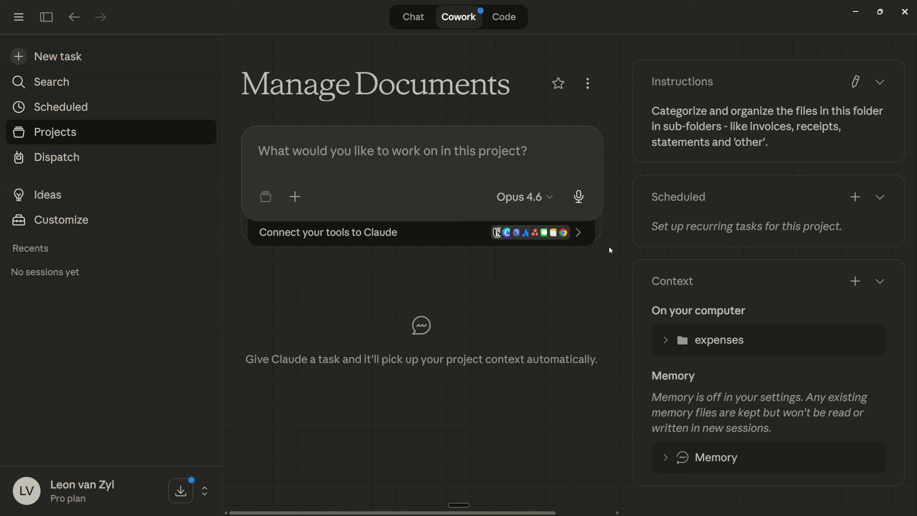
View the Dispatch introduction and the Ideas page.
left_click(103, 159)
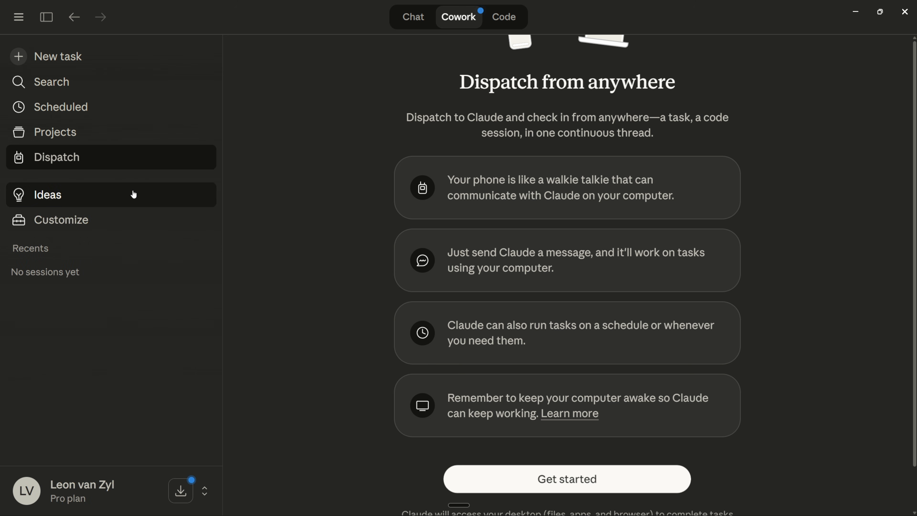
left_click(105, 198)
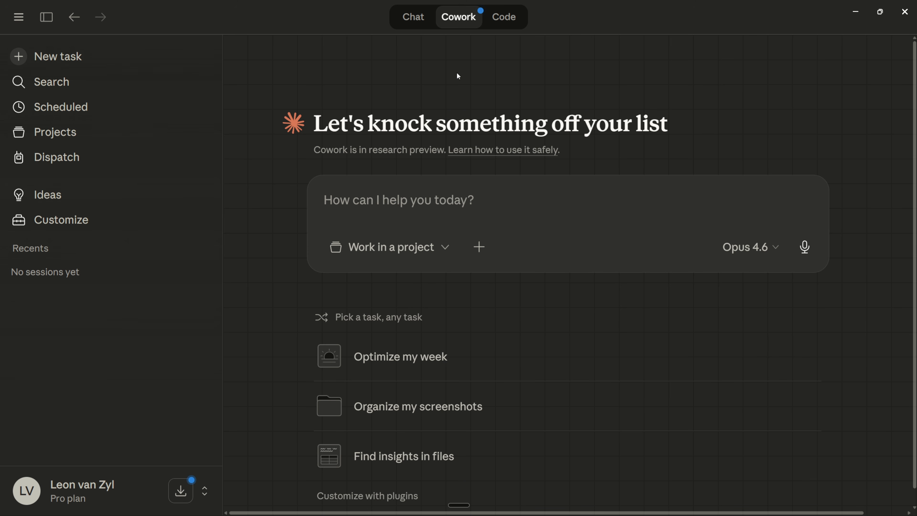
View the account options and the plan upgrade page, and open the project choices for a new task.
left_click(91, 489)
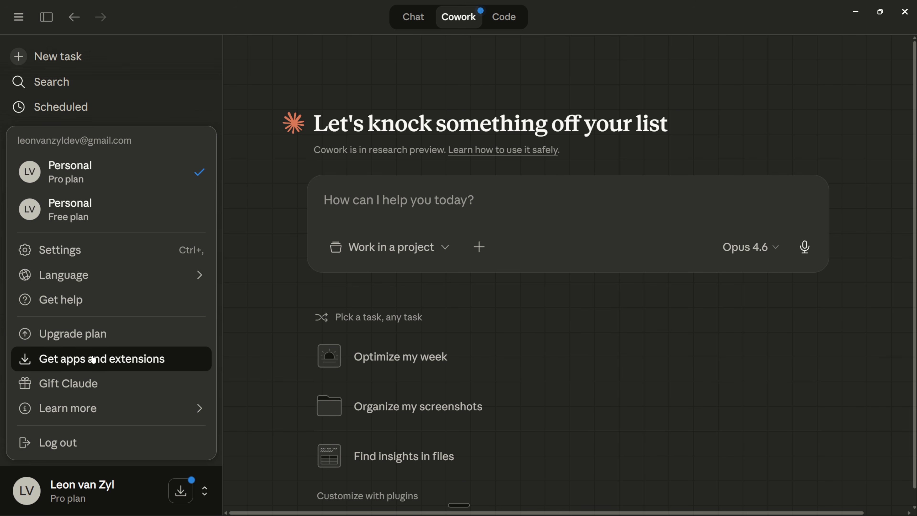
left_click(80, 336)
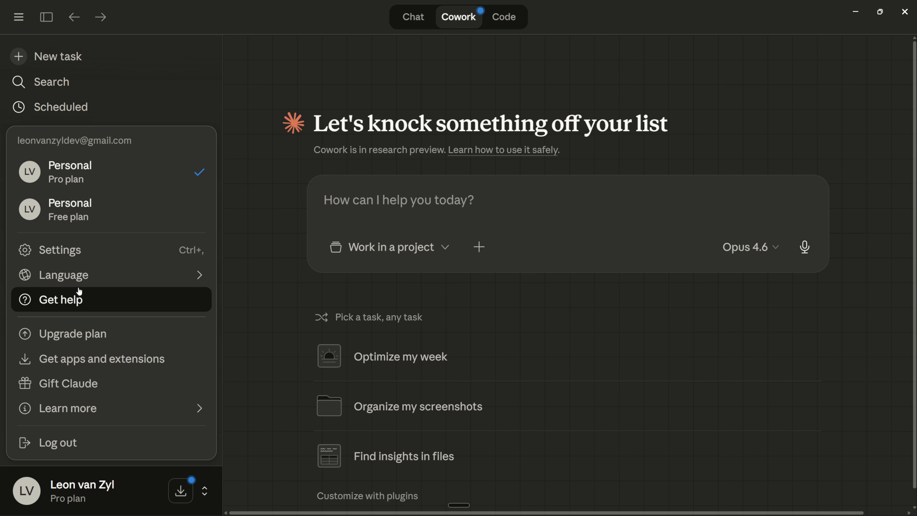
left_click(249, 308)
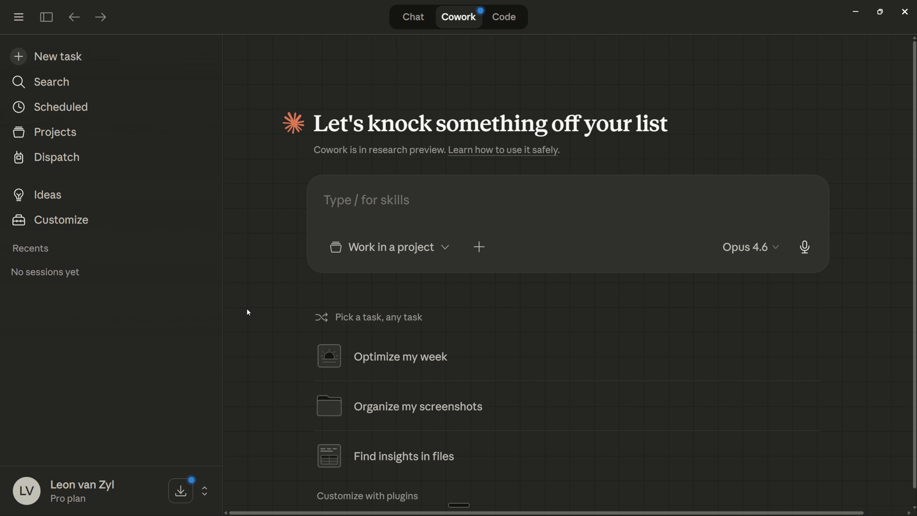
left_click(437, 244)
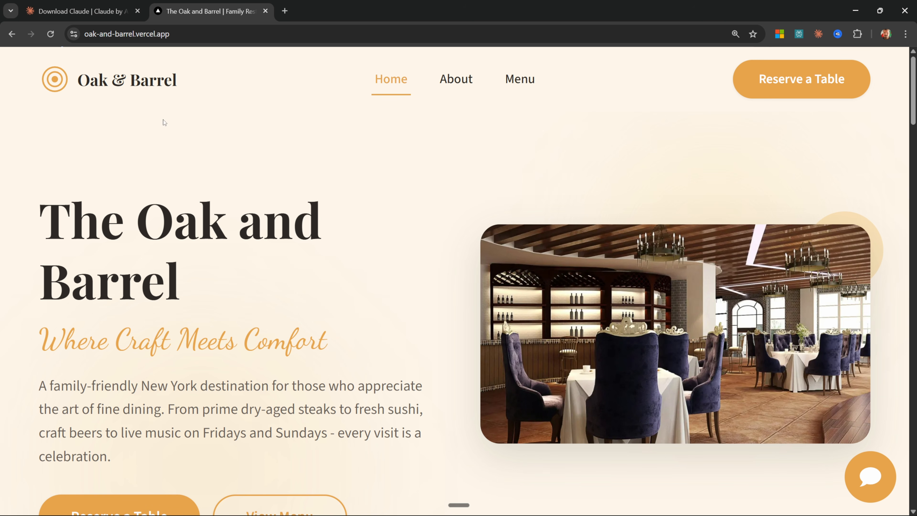
In the browser, examine the Oak and Barrel website's menu, paging through the Appetizers and Prime Steaks sections.
left_click(518, 83)
scroll(577, 217, "down", 4)
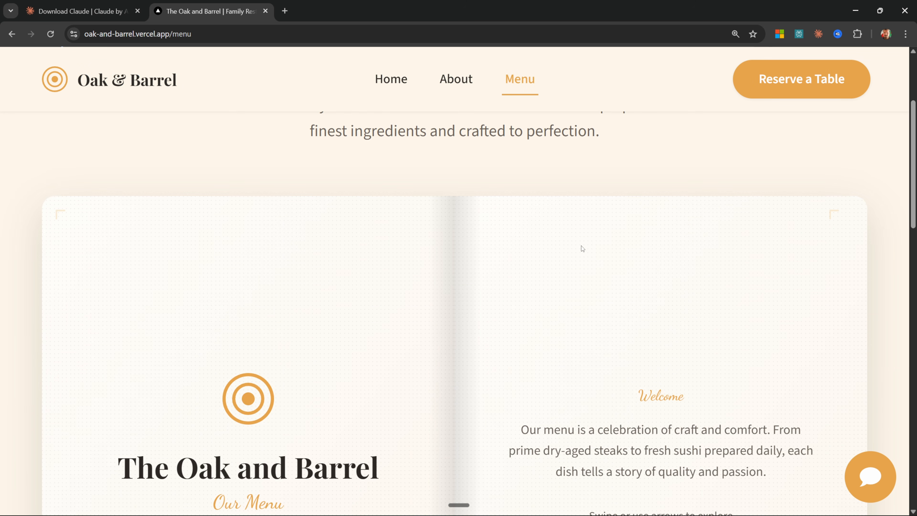
scroll(614, 237, "down", 3)
scroll(626, 240, "down", 5)
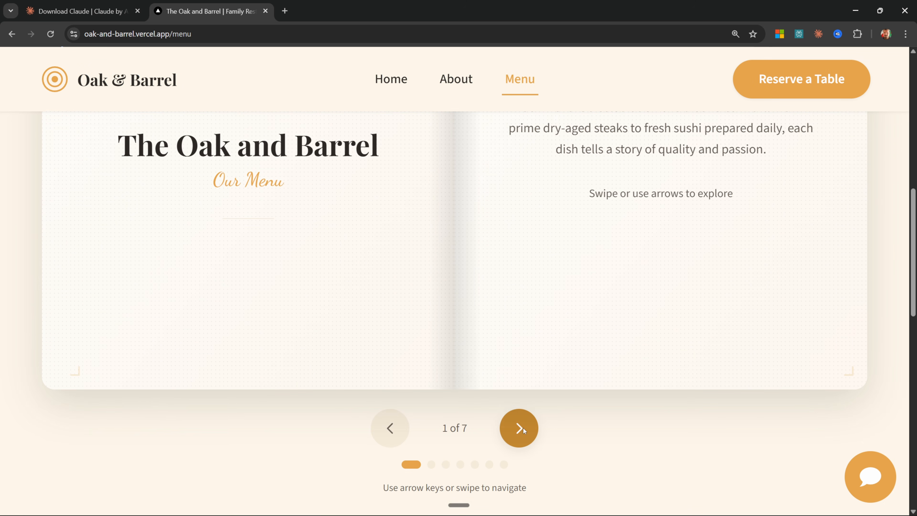
left_click(523, 428)
scroll(527, 430, "up", 5)
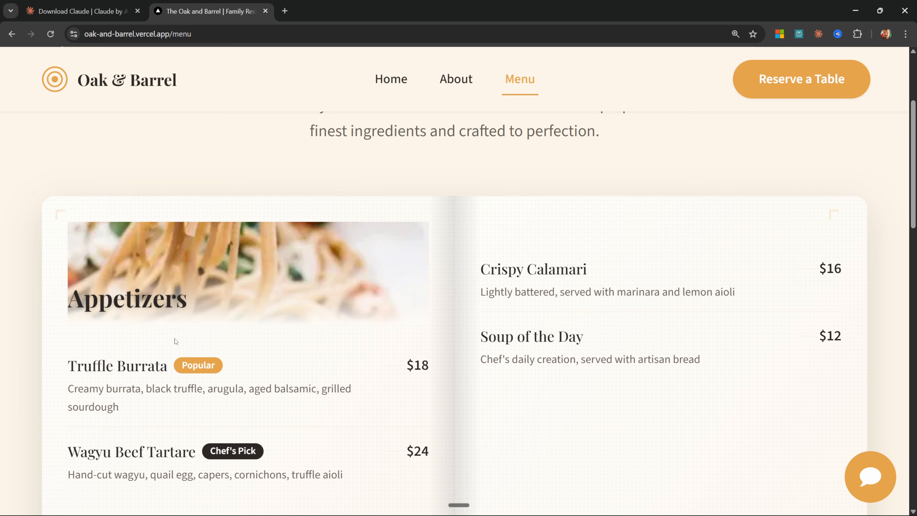
scroll(281, 332, "down", 8)
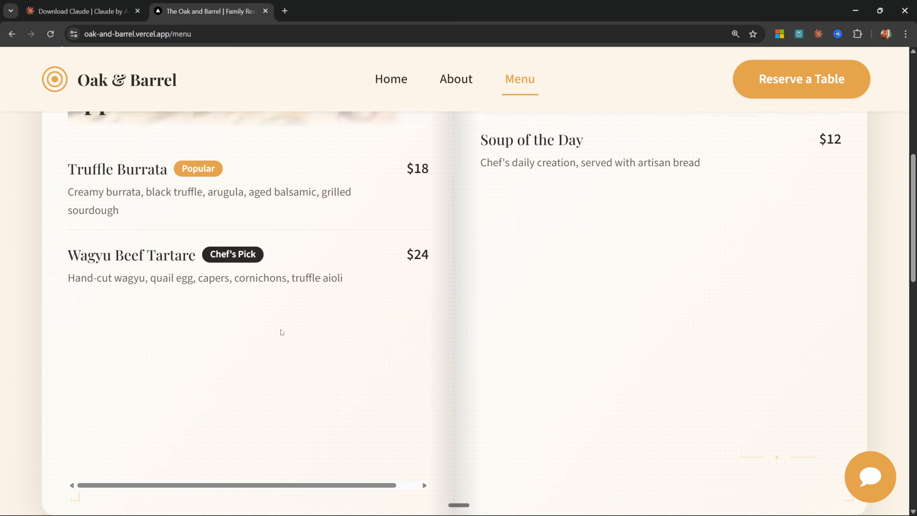
left_click(538, 431)
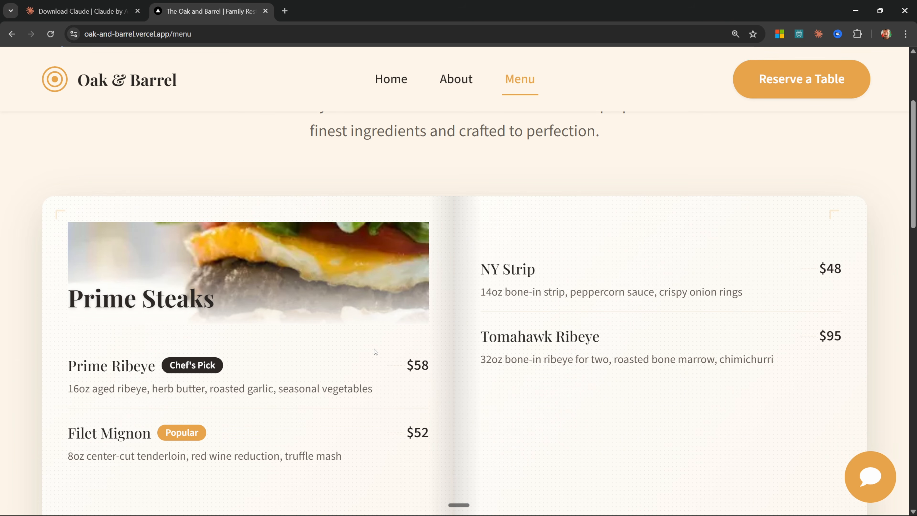
scroll(376, 351, "down", 8)
left_click(505, 414)
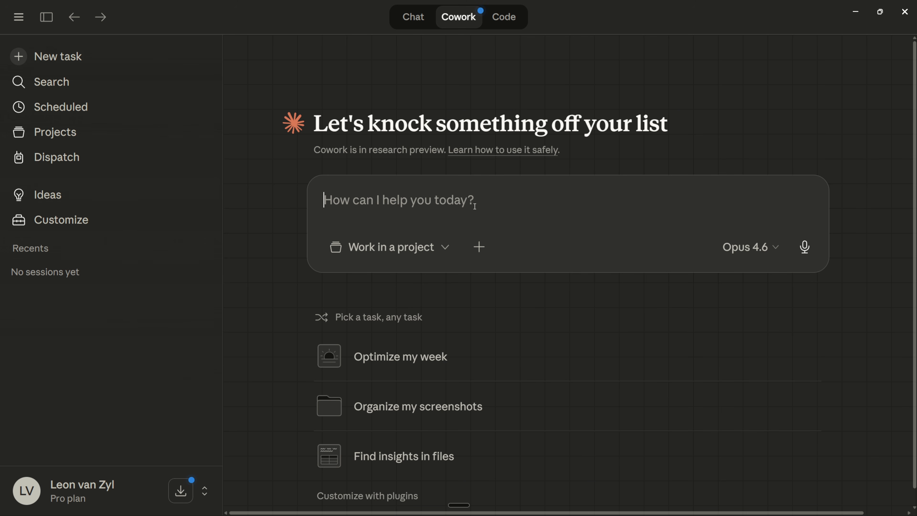
In Claude Cowork, choose the tutorials\claude-cowork folder for the new task and always allow changes to its files.
left_click(438, 250)
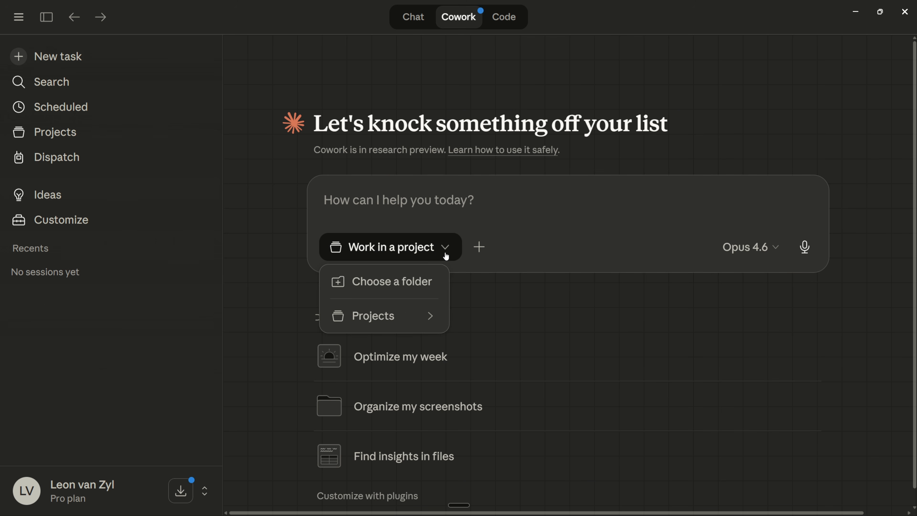
left_click(403, 284)
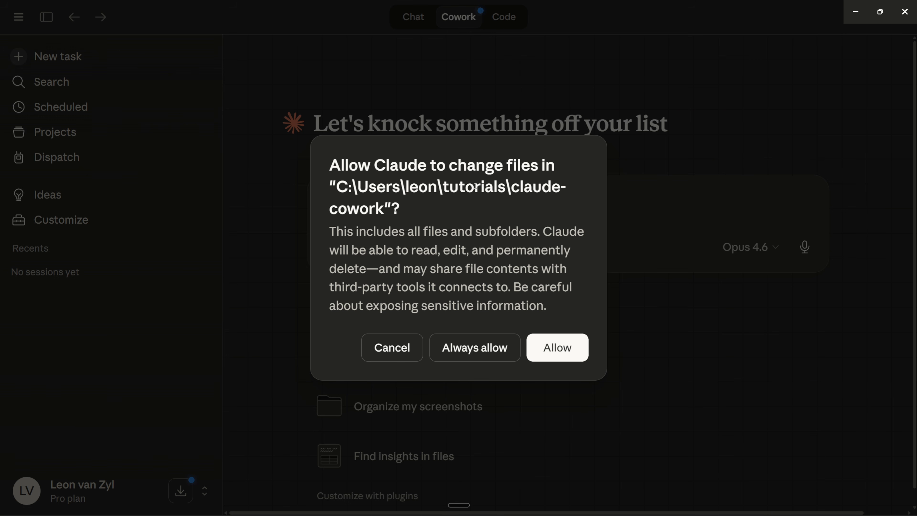
left_click(485, 337)
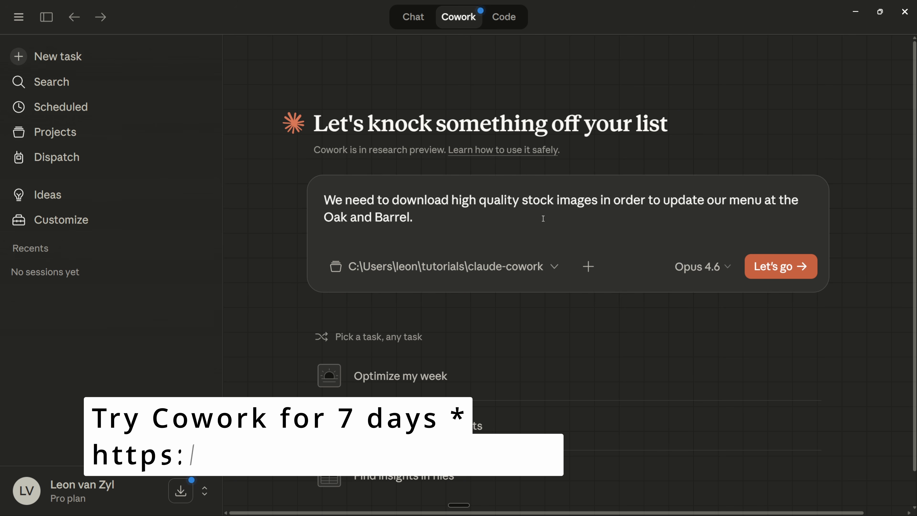
Write a prompt to download at least 3 Pexels or Unsplash images each of Steaks, Sushi, Pastas, Burgers, Craft Beer and Wine to the attached folder.
left_click(543, 219)
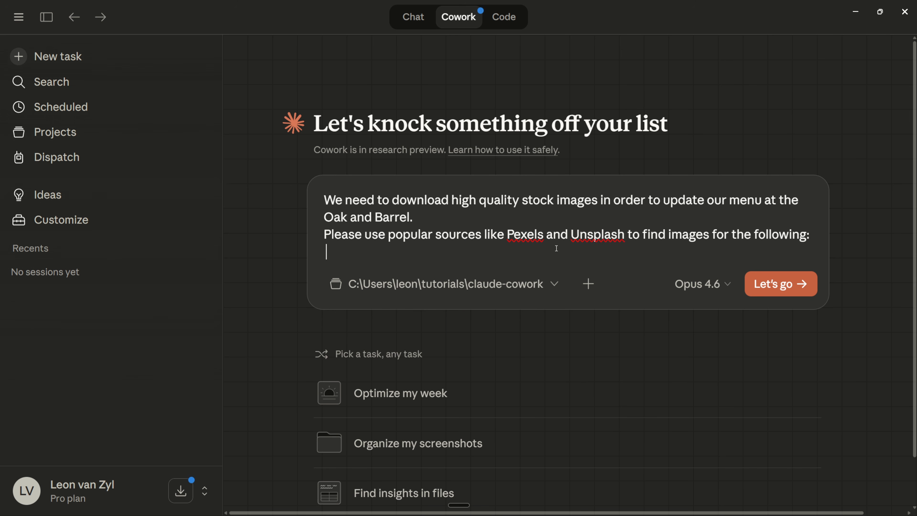
type("Steaks Sushi Pastas Burgers Craft Beer Wine")
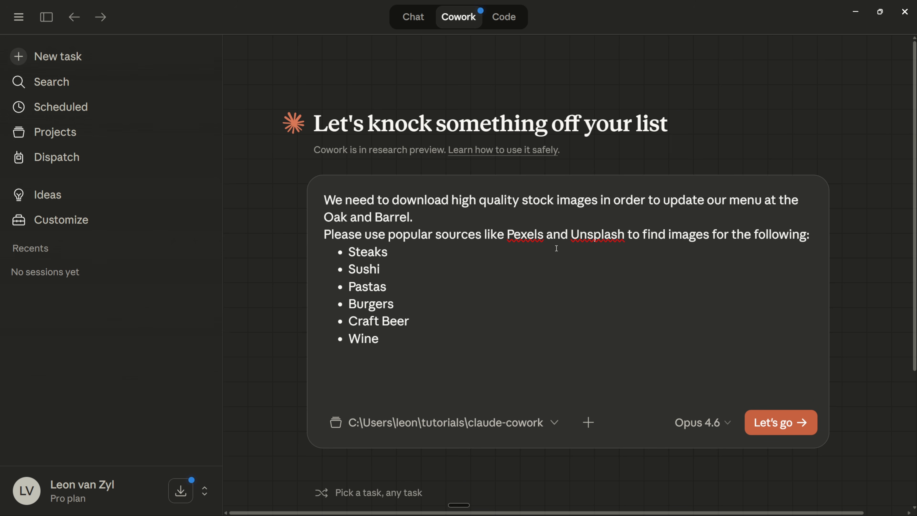
type("Download at least 3 options for each to the attached folder.")
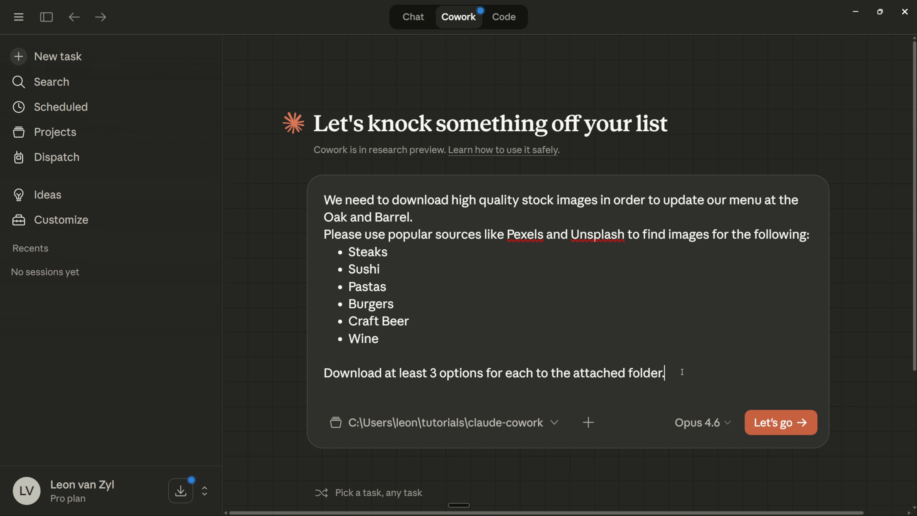
Choose the Opus 4.6 model for the stock image task and start it.
left_click(698, 426)
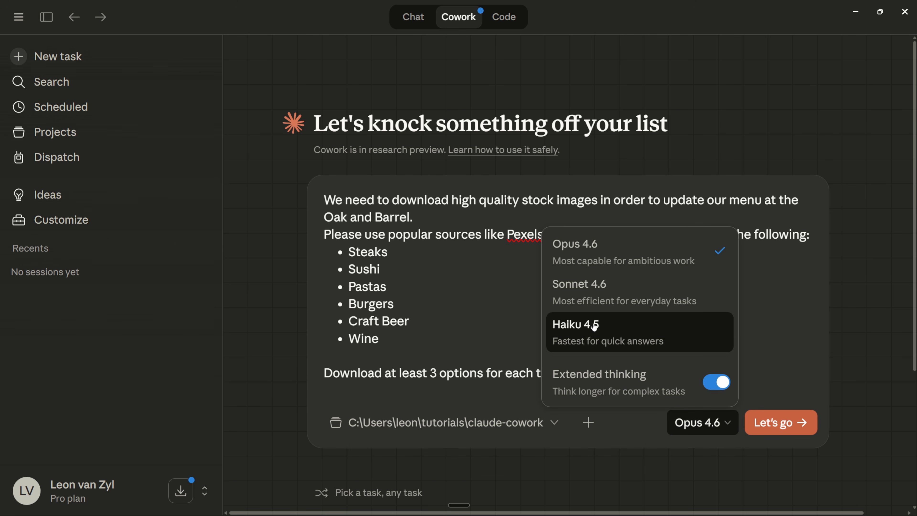
left_click(595, 252)
left_click(784, 421)
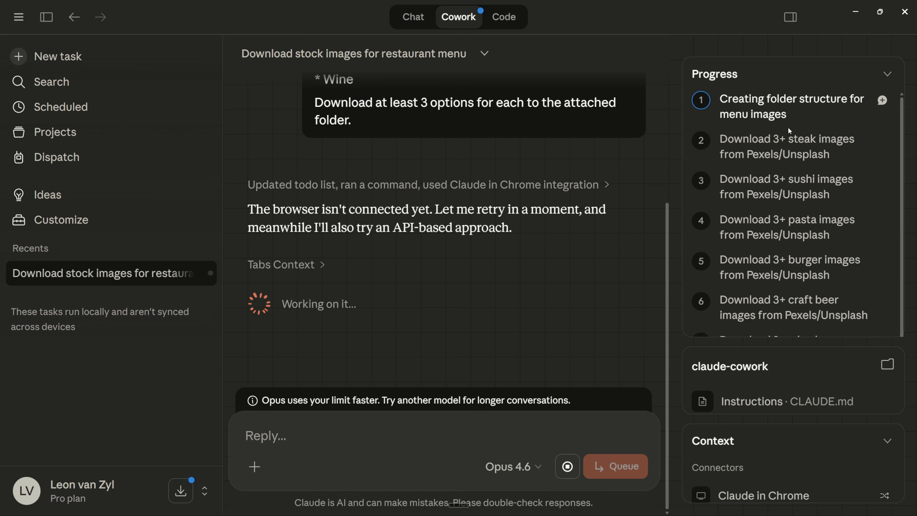
Review the task's planned progress items, from creating the folder structure through downloading the wine images.
scroll(792, 202, "down", 1)
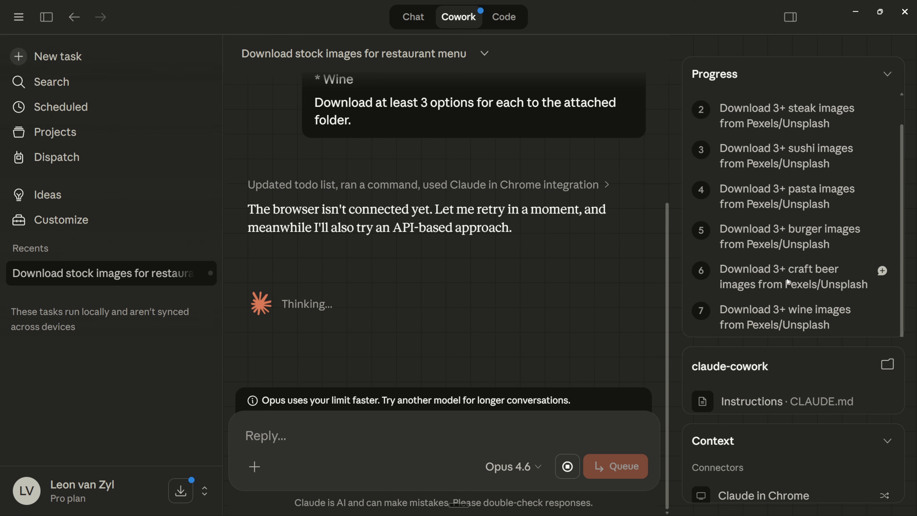
scroll(790, 237, "up", 1)
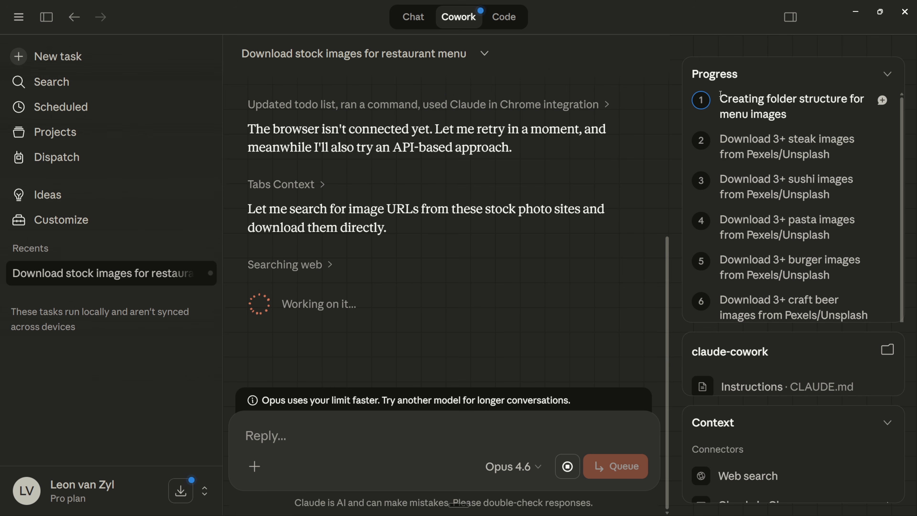
left_click_drag(719, 98, 840, 312)
left_click(826, 282)
scroll(559, 286, "up", 3)
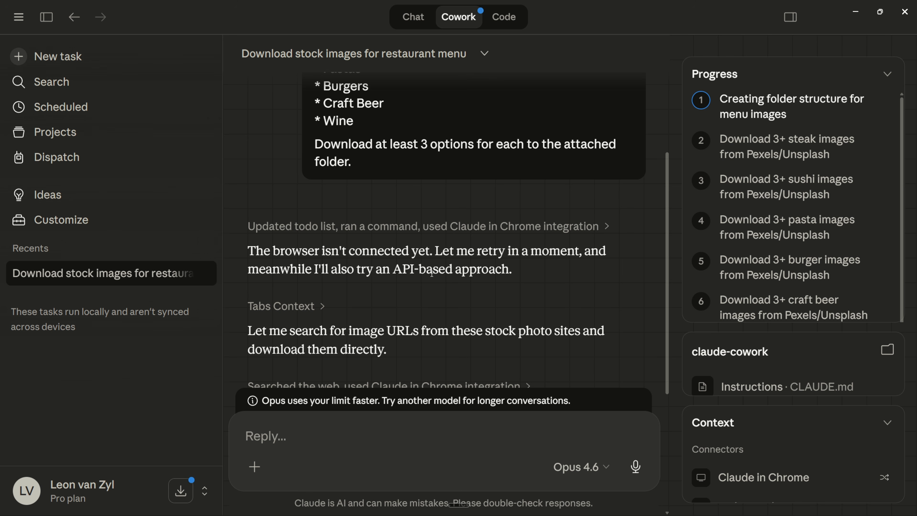
Read the task's messages about the browser connection and the alternative API-based approach.
left_click_drag(249, 249, 421, 253)
left_click(474, 253)
left_click_drag(263, 269, 507, 270)
left_click(400, 269)
left_click(526, 273)
left_click_drag(273, 251, 424, 257)
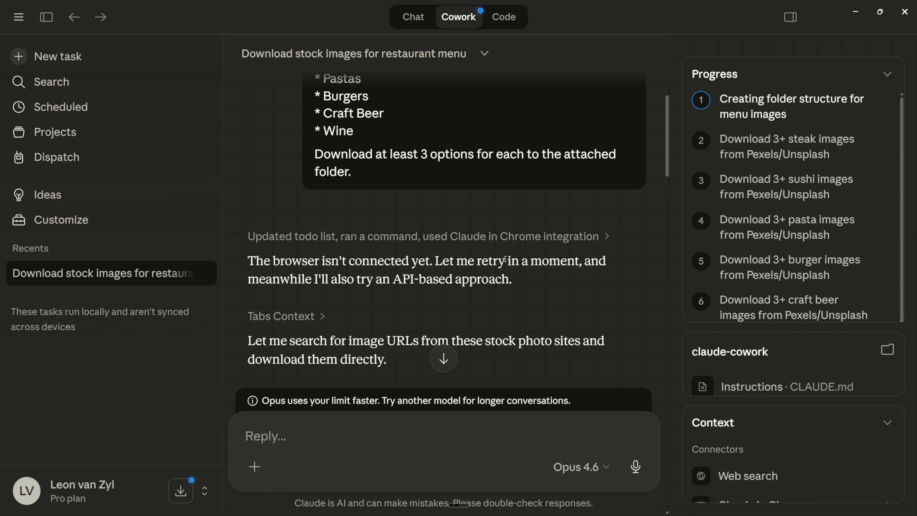
left_click_drag(252, 259, 530, 281)
left_click(530, 284)
Open the Claude in Chrome connector's configuration in the settings and read its description.
left_click(88, 488)
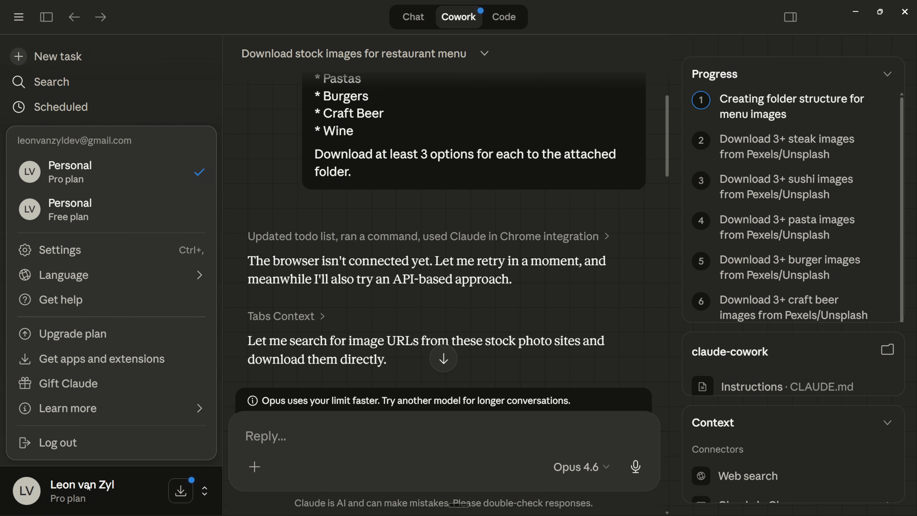
left_click(65, 255)
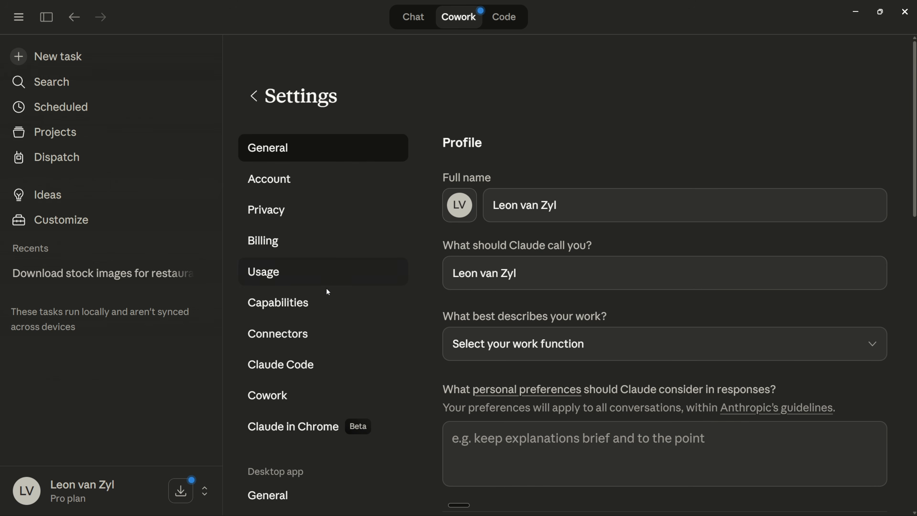
left_click(287, 336)
scroll(686, 318, "down", 2)
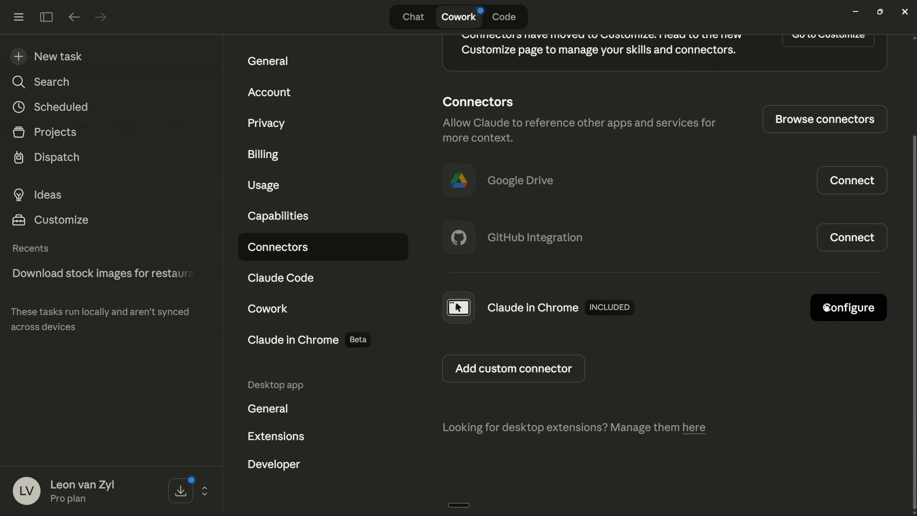
left_click(834, 310)
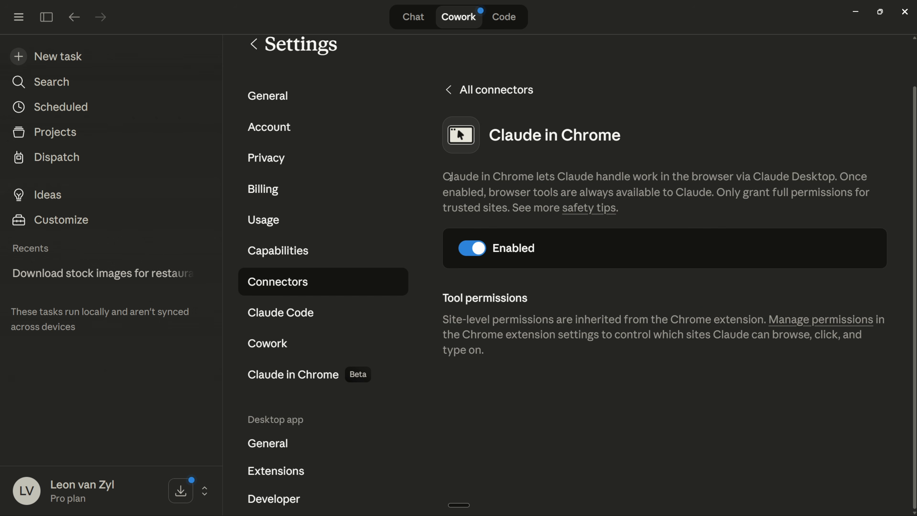
left_click_drag(446, 176, 835, 177)
left_click(484, 194)
left_click_drag(501, 195, 714, 195)
left_click(769, 199)
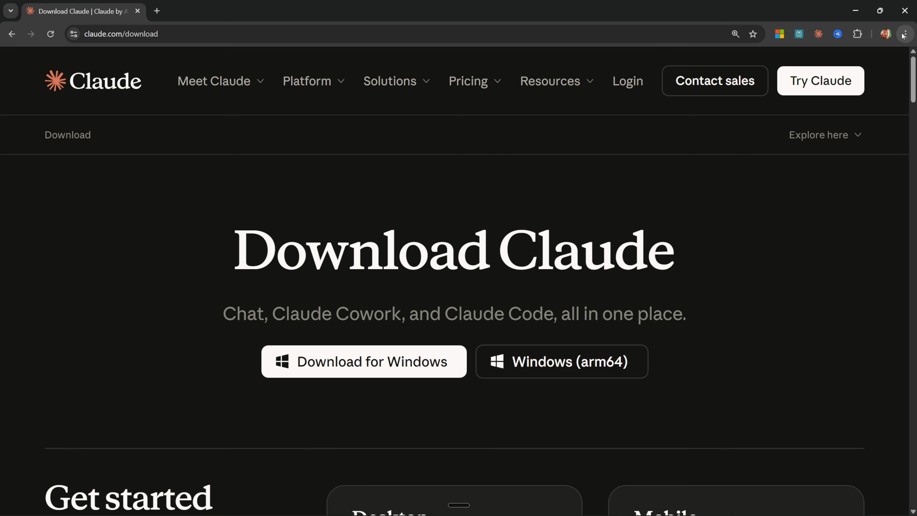
In Chrome, view the Claude extension's page in the Chrome Web Store and close it.
left_click(904, 34)
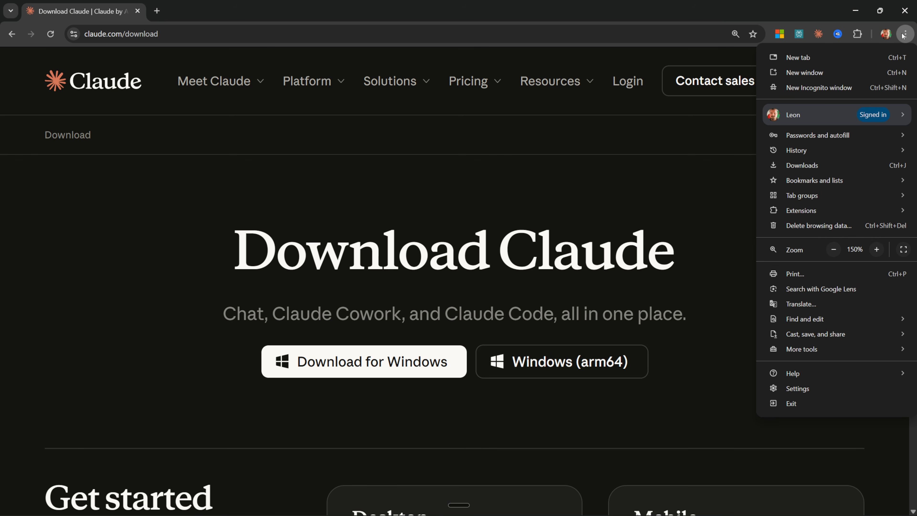
mouse_move(814, 213)
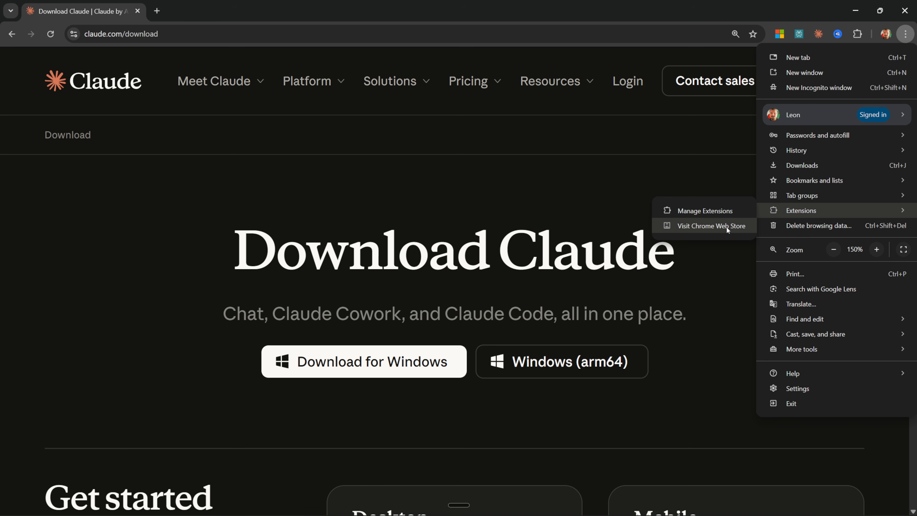
left_click(716, 226)
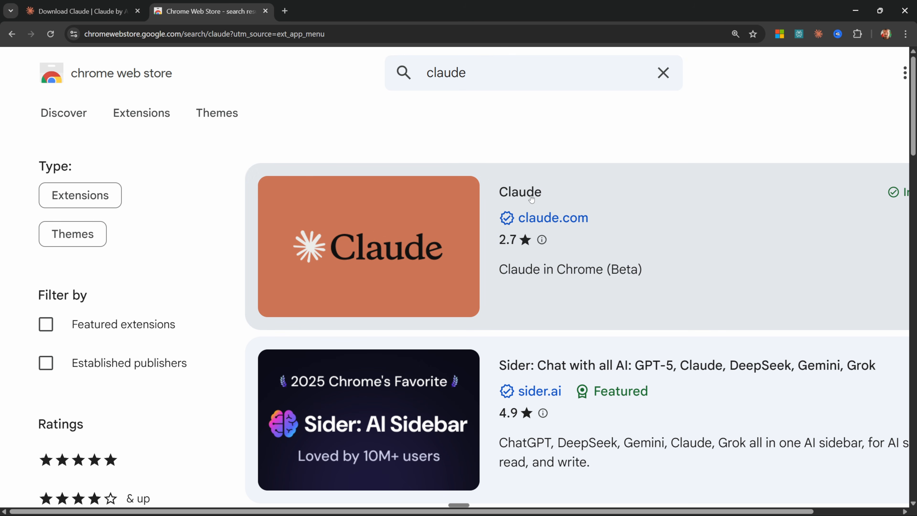
left_click(526, 196)
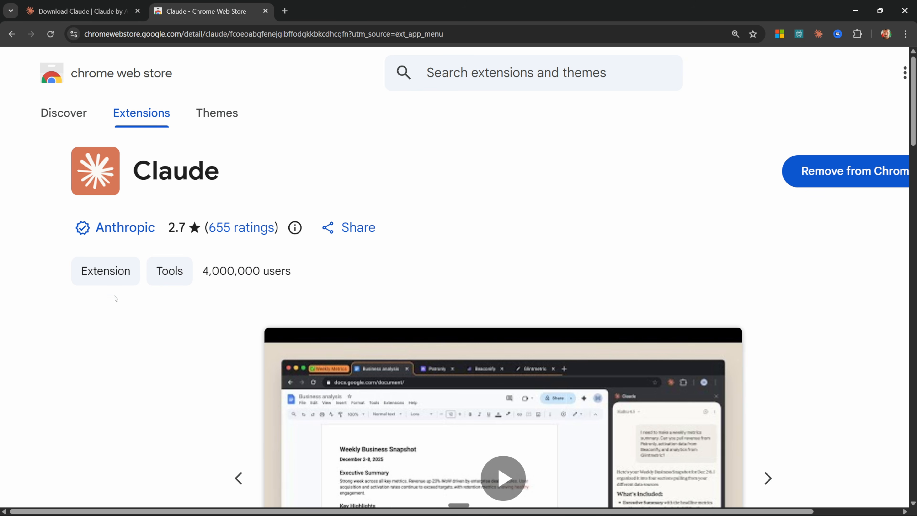
key("ctrl+w")
Open the Claude extension beside the Claude download page and check its model choices.
left_click(817, 34)
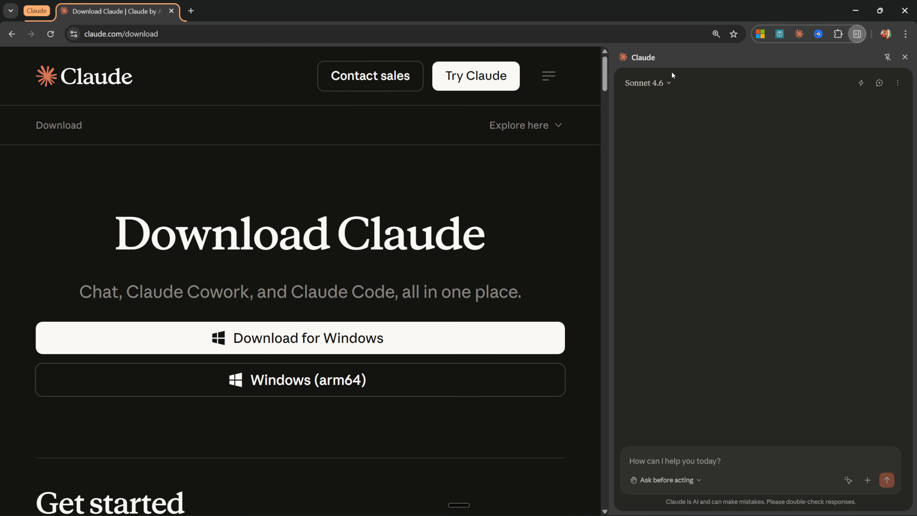
left_click(664, 82)
left_click(665, 117)
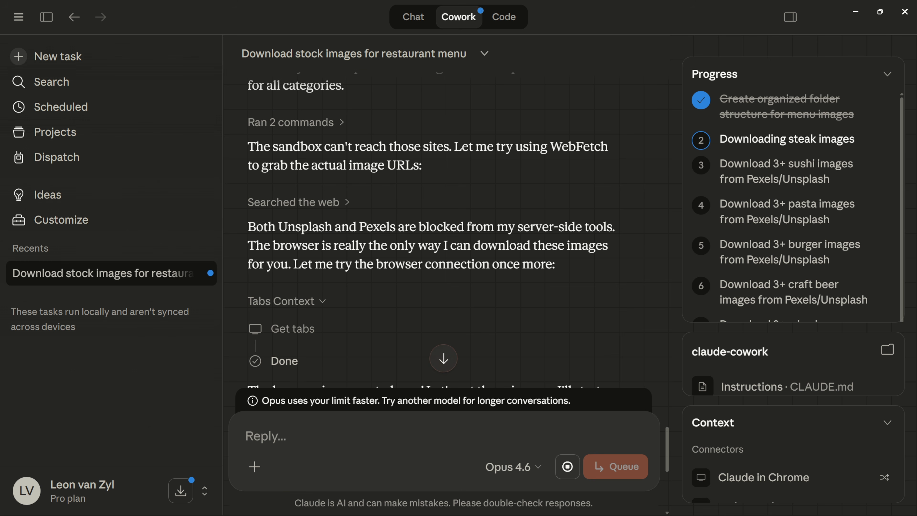
left_click_drag(418, 228, 596, 236)
left_click_drag(374, 245, 596, 247)
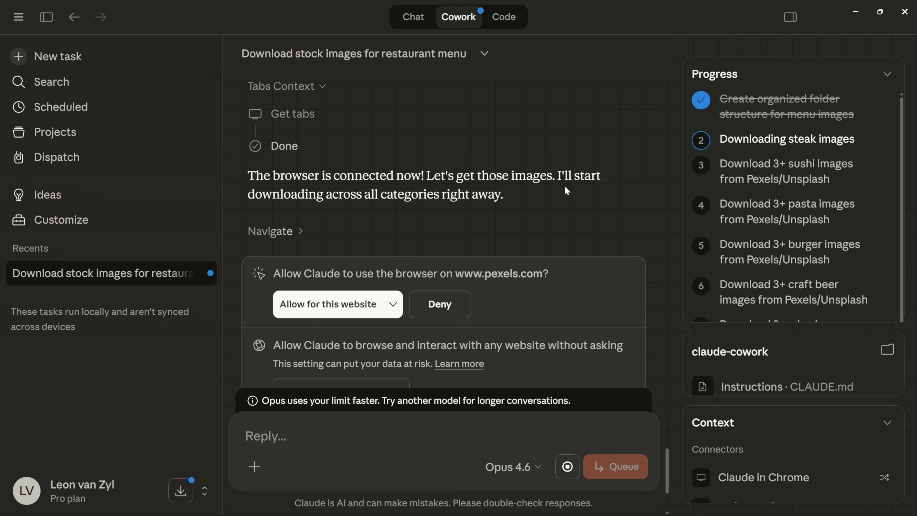
left_click_drag(273, 176, 422, 175)
left_click(509, 204)
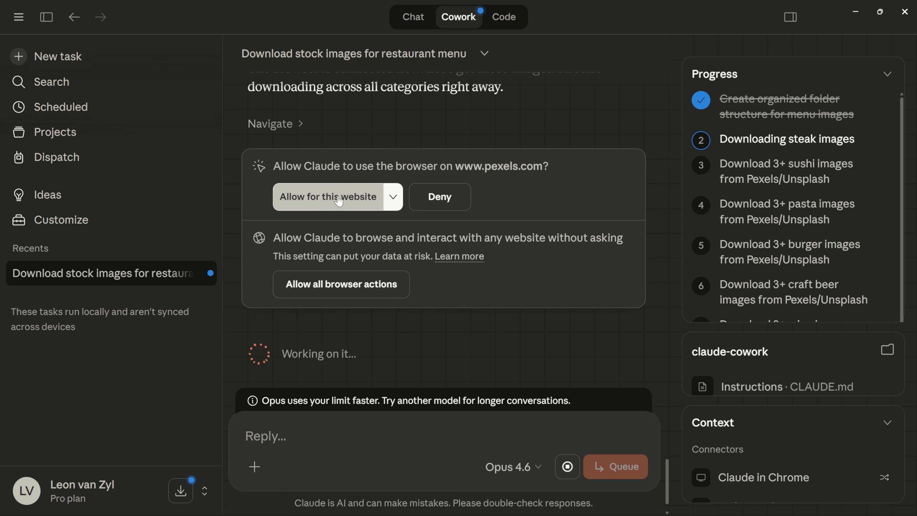
left_click(331, 204)
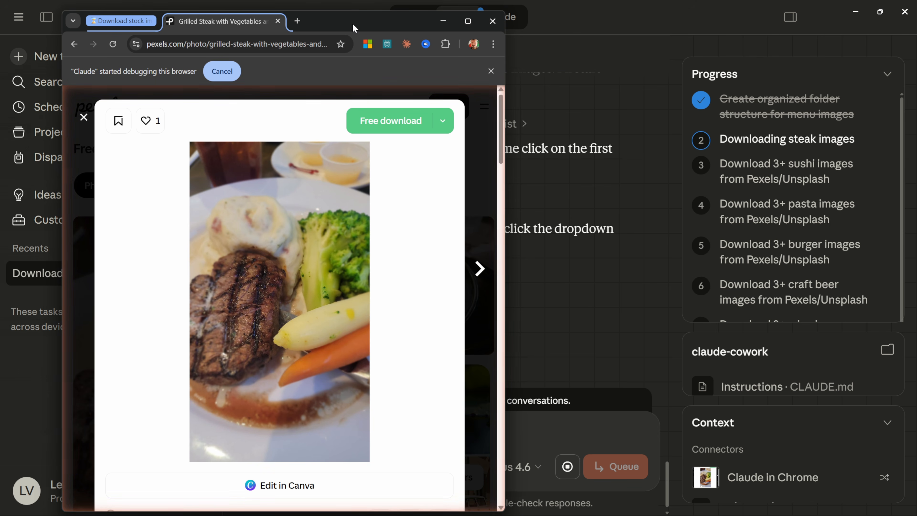
Return to the Cowork task, view its Claude in Chrome tool calls and widen their pane.
left_click(562, 182)
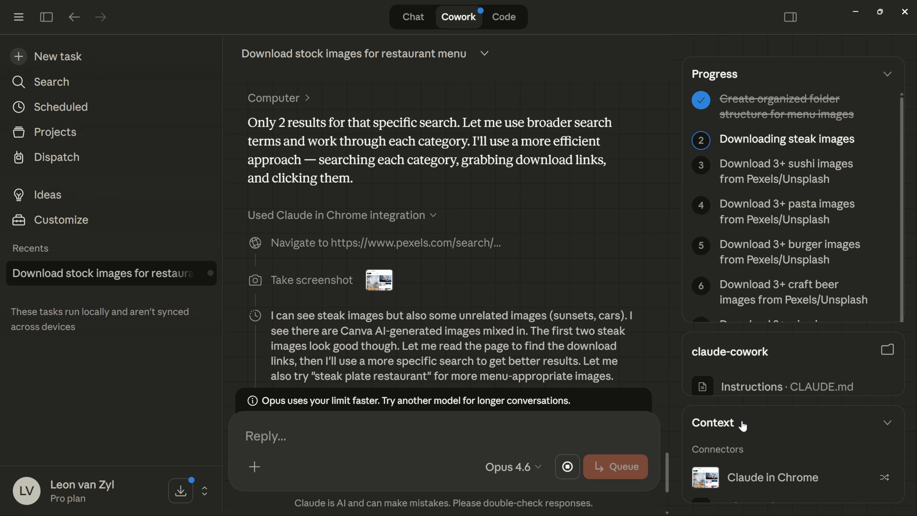
left_click(742, 485)
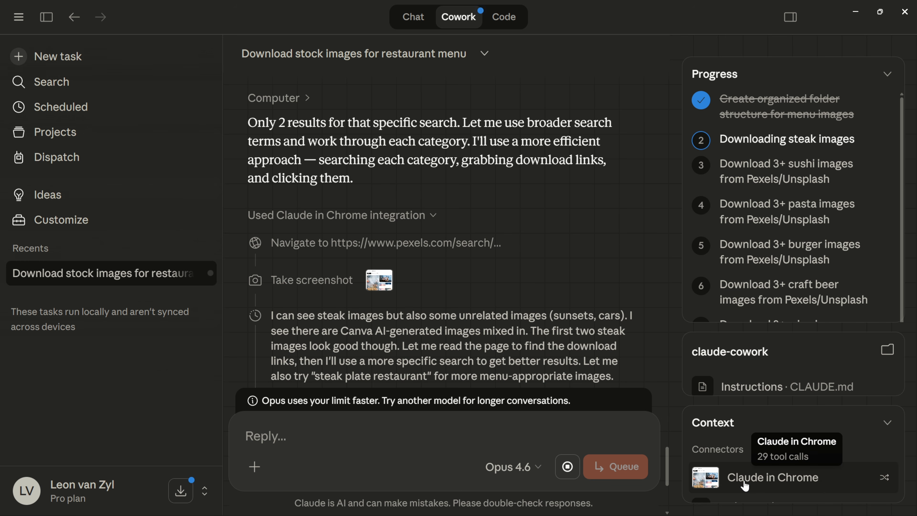
left_click(774, 482)
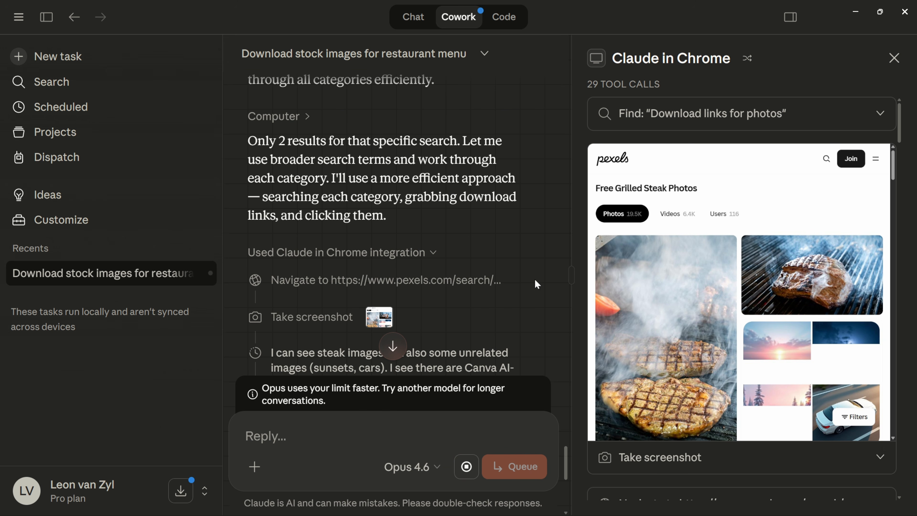
left_click_drag(570, 279, 548, 279)
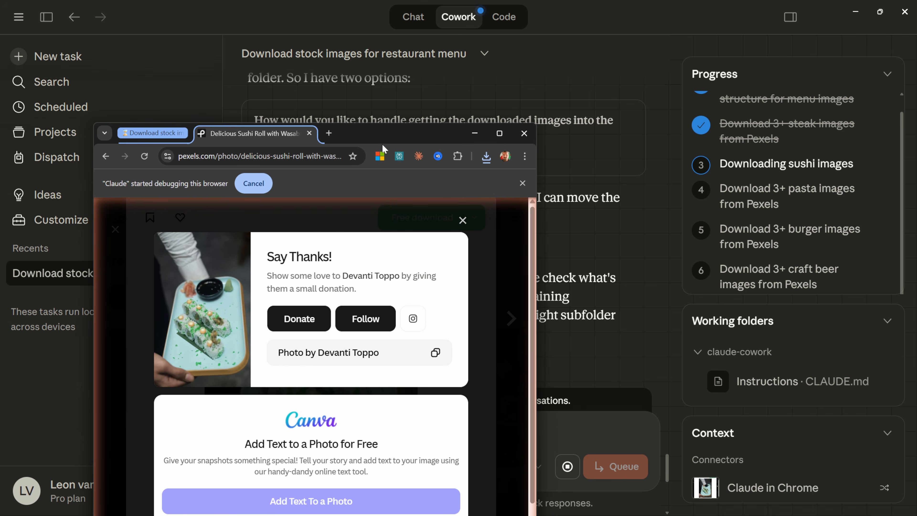
Check the recent download history in the Chrome window Claude controls and move that window aside.
left_click(480, 159)
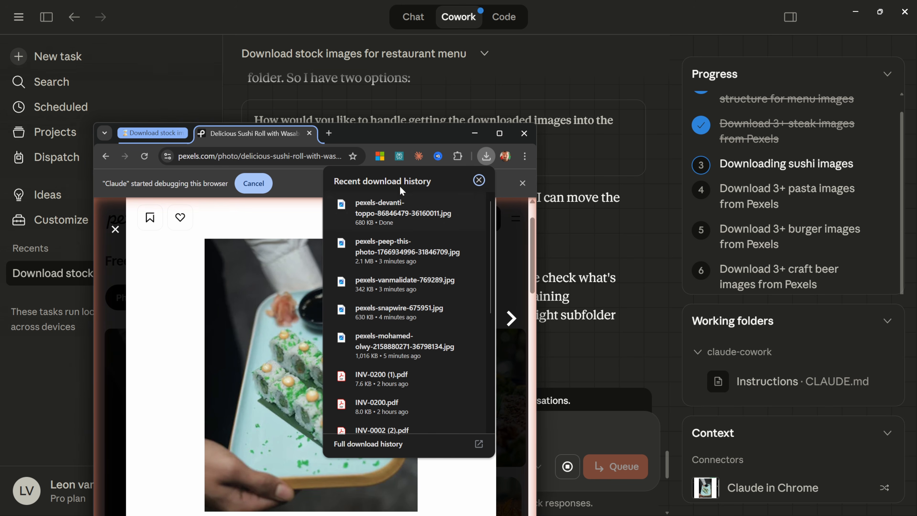
left_click(412, 131)
left_click_drag(849, 178, 916, 188)
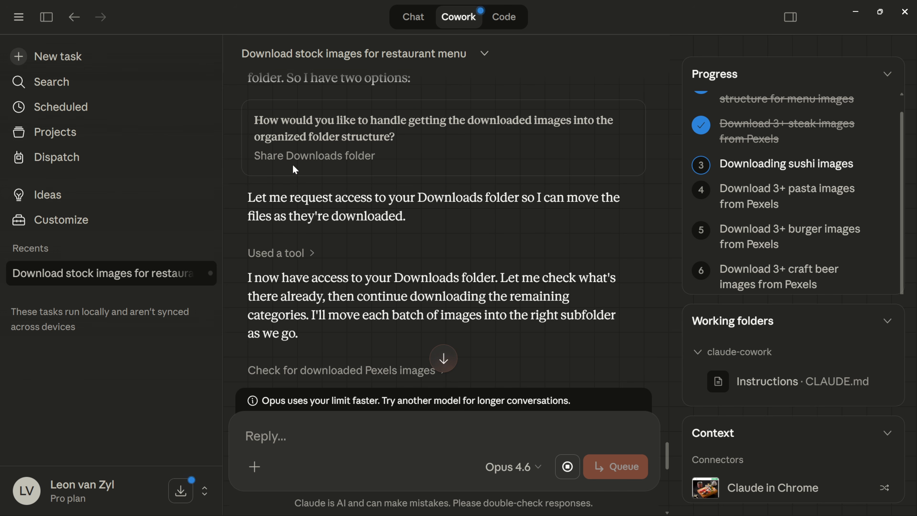
Read the task's messages about sharing the Downloads folder and moving images into the Menu_Images subfolders.
scroll(293, 166, "up", 2)
scroll(318, 184, "down", 2)
scroll(326, 191, "up", 2)
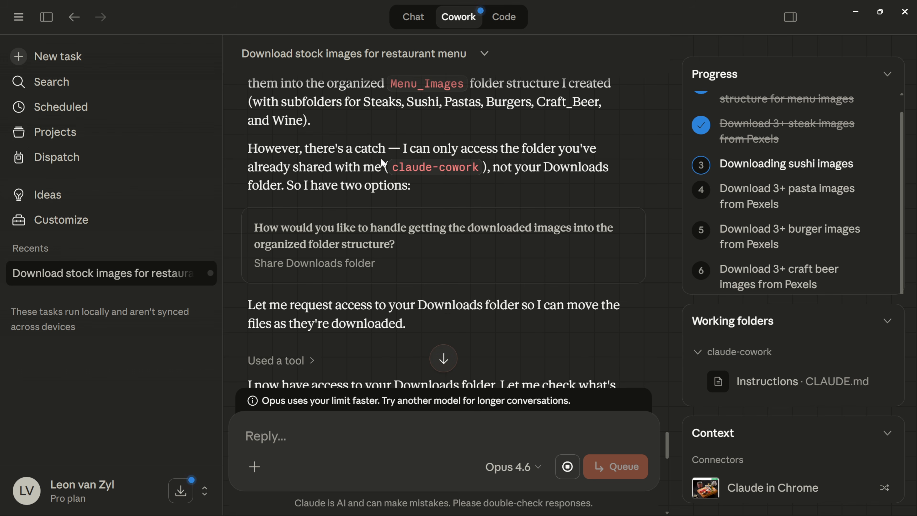
scroll(327, 195, "down", 1)
scroll(465, 158, "down", 1)
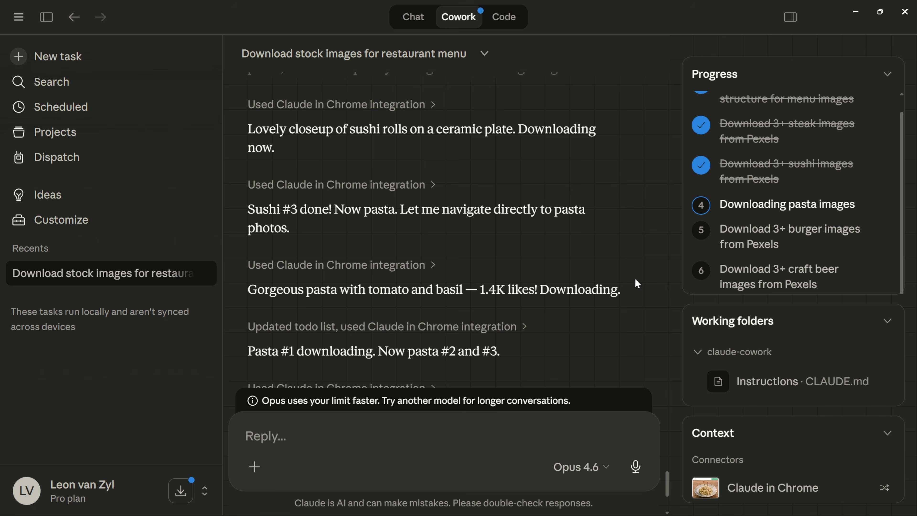
In File Explorer, open the Steaks folder inside Menu_Images and page through the downloaded images, starting with gourmet-steak-dinner-31846709.
key("alt+Tab")
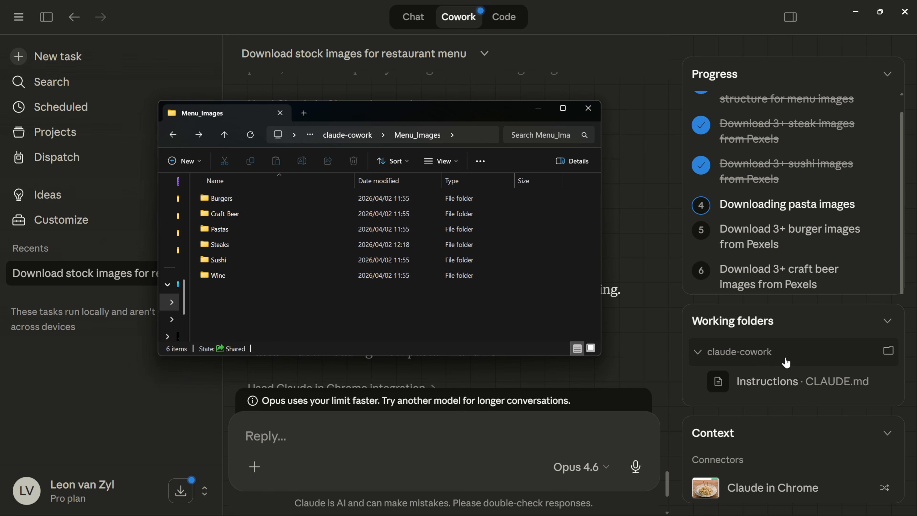
double_click(230, 244)
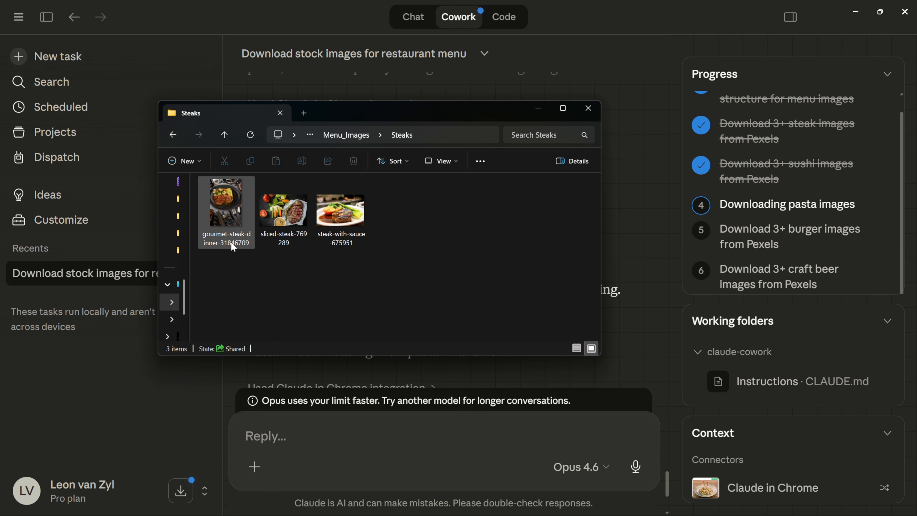
double_click(385, 113)
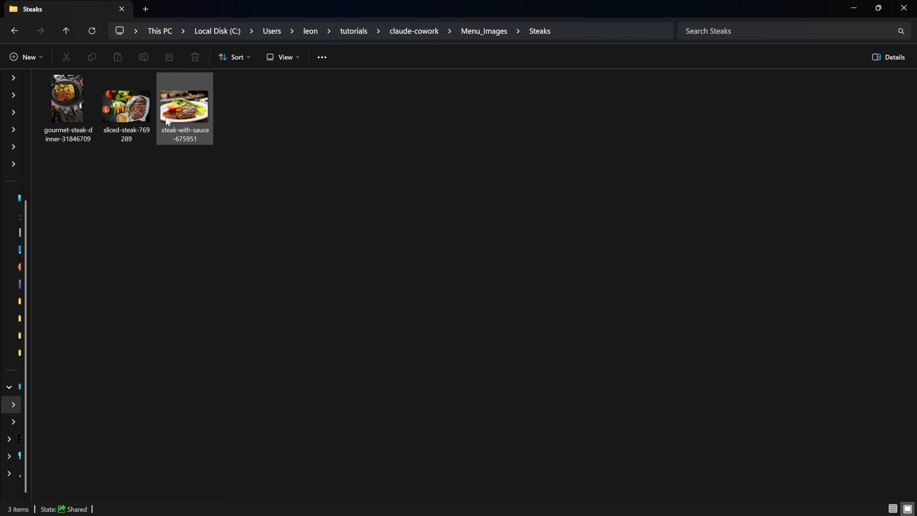
left_click(75, 110)
double_click(75, 110)
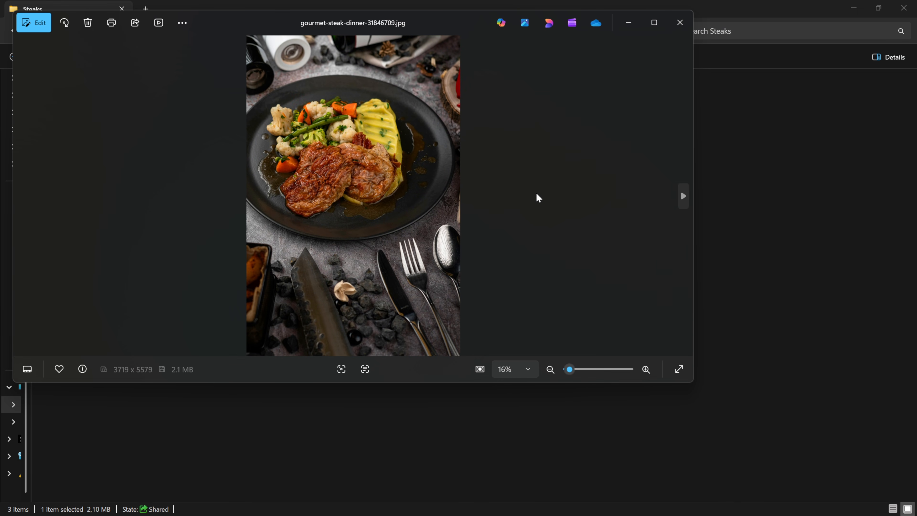
key("Right")
key("Right")
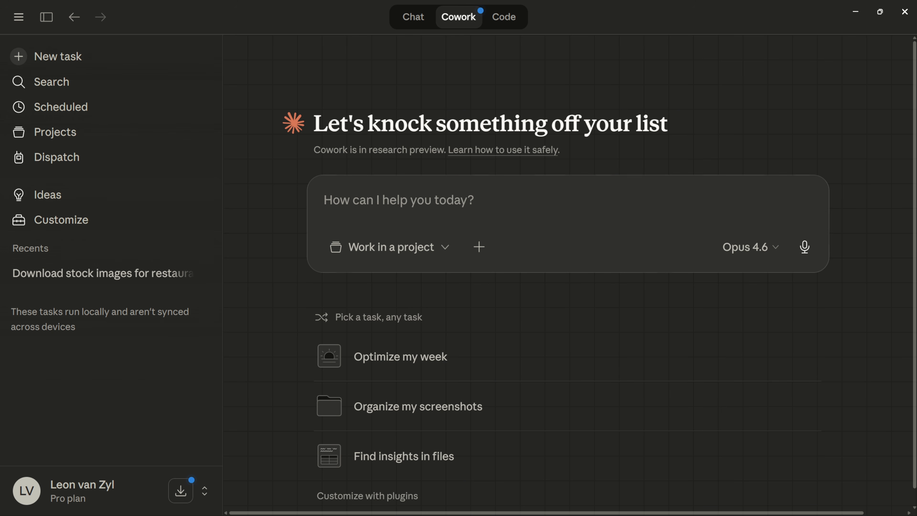
In Claude Cowork, open the connector management page from the new task's options.
left_click(482, 253)
mouse_move(507, 340)
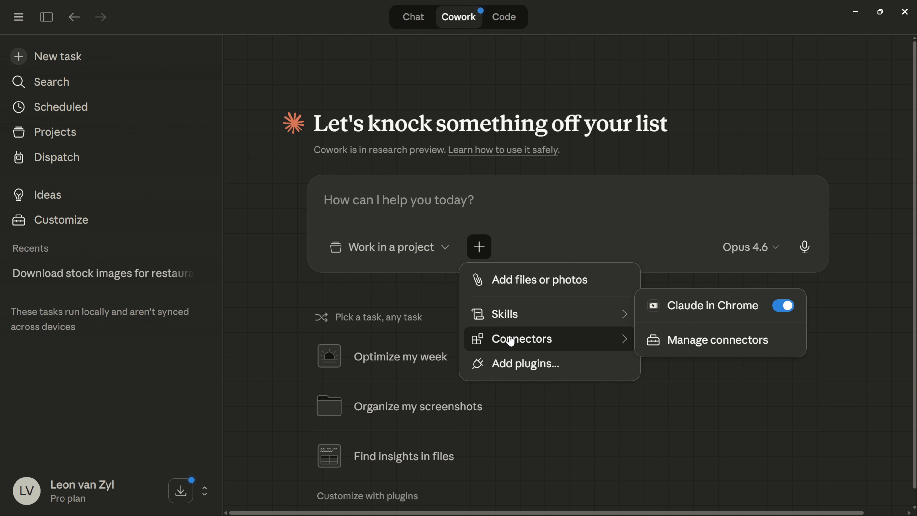
left_click(721, 342)
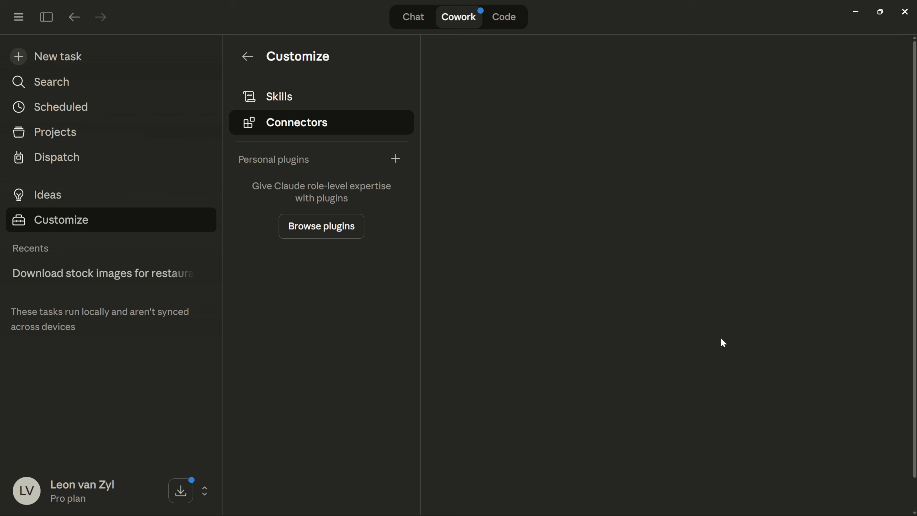
Open the directory from the Customize page, switch to its Connectors section and search for gmail.
left_click(324, 228)
left_click(164, 126)
type("gmail")
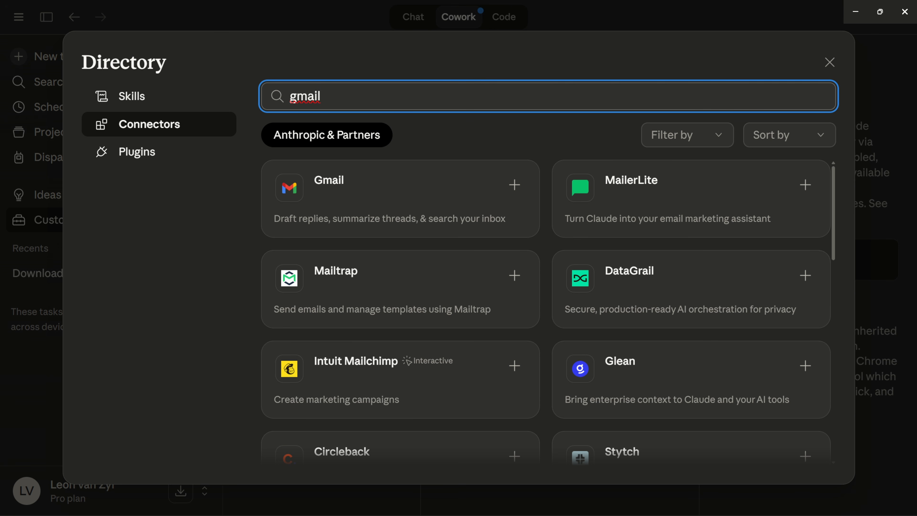
Clear the connector search and browse the full list of available connectors in the directory.
left_click_drag(328, 97, 296, 97)
key("BackSpace")
key("BackSpace")
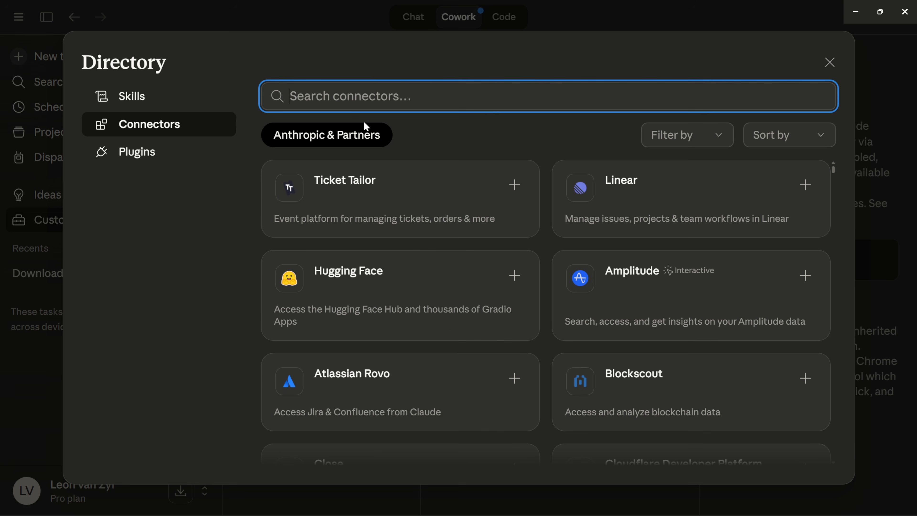
scroll(444, 238, "down", 8)
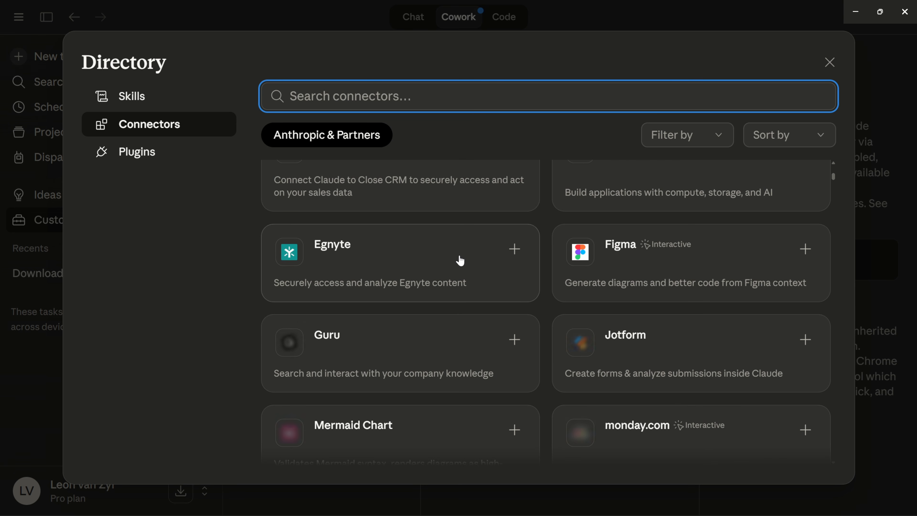
scroll(458, 301, "down", 2)
scroll(458, 294, "down", 4)
scroll(465, 291, "up", 10)
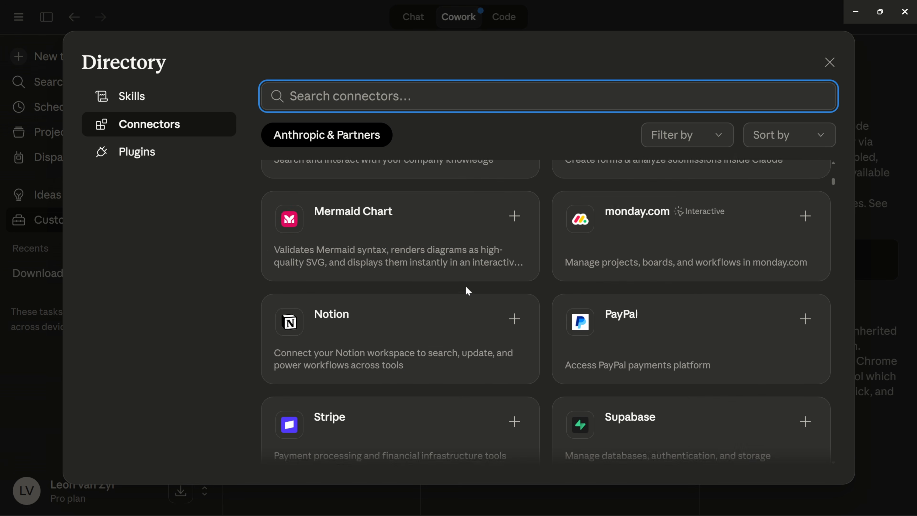
Search the connector directory for gmail, open the Gmail connector and connect Claude to it, continuing through the authorization window.
type("gmail")
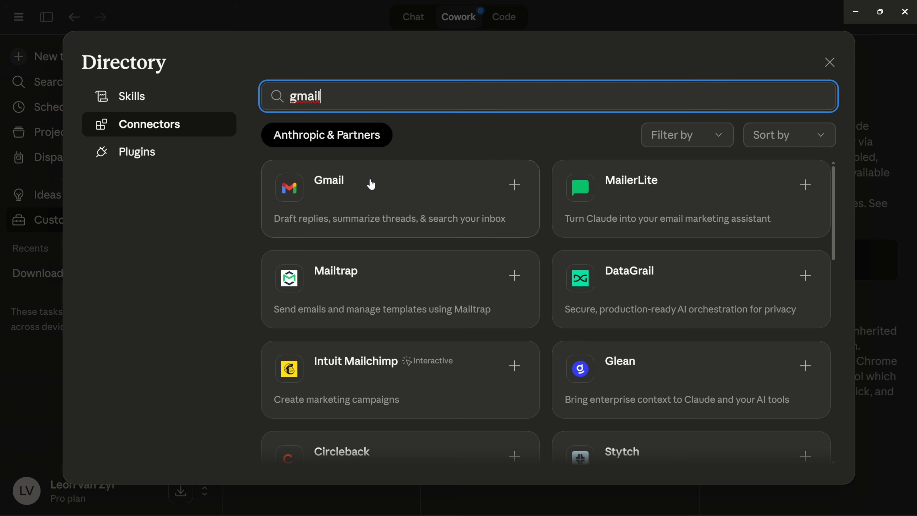
left_click(370, 185)
left_click(787, 127)
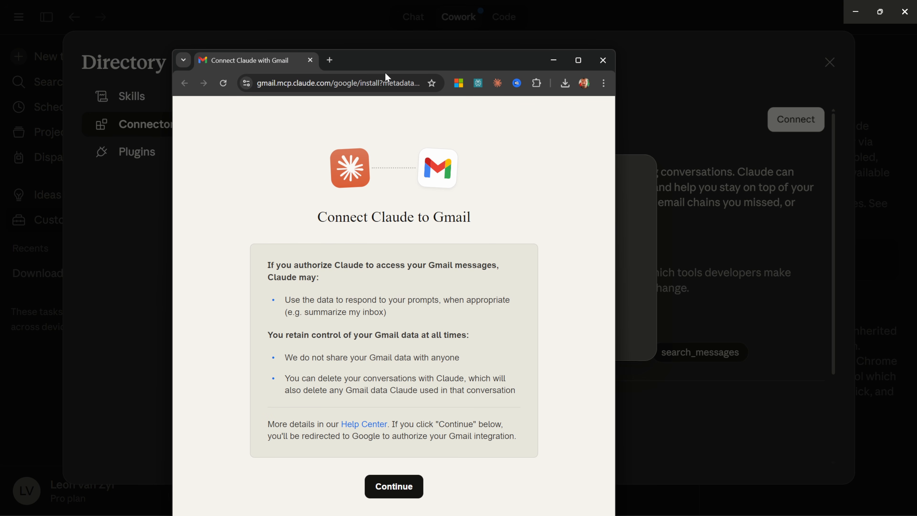
left_click_drag(392, 55, 418, 31)
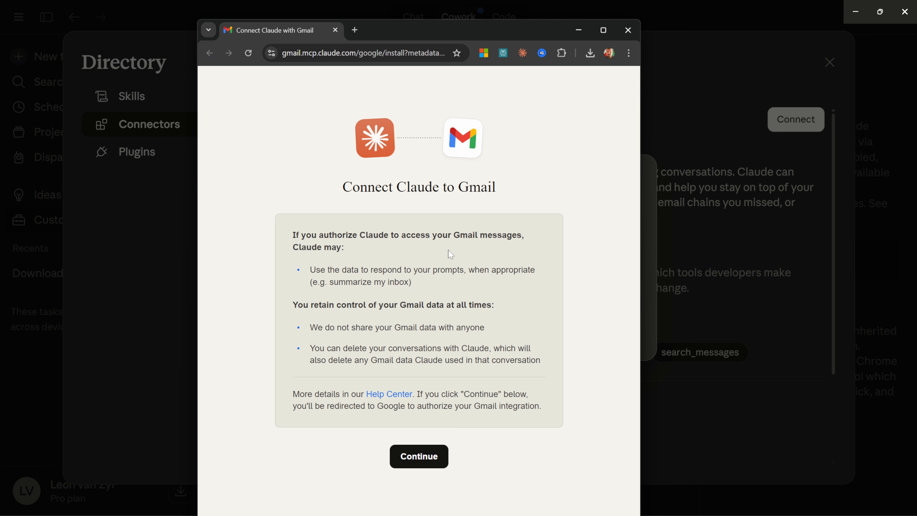
left_click(420, 457)
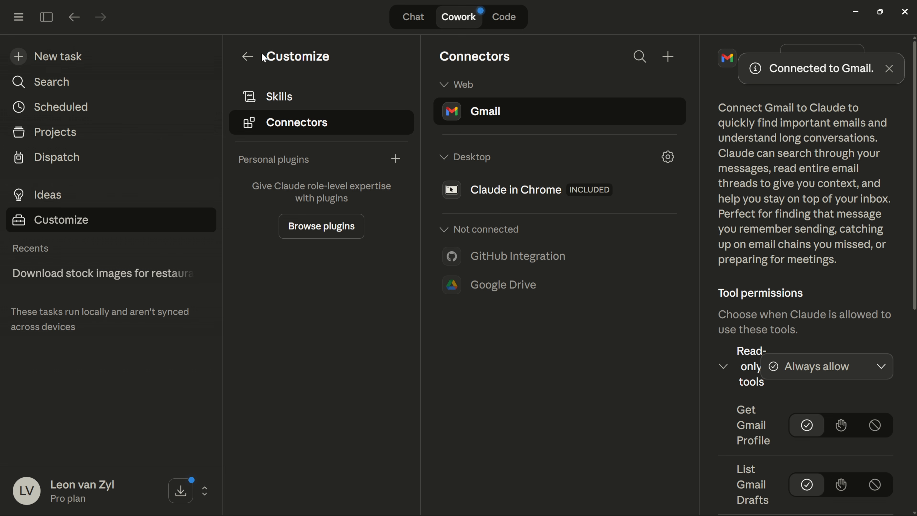
Return to the new task and check that Gmail is enabled in its connector options.
left_click(248, 56)
left_click(478, 246)
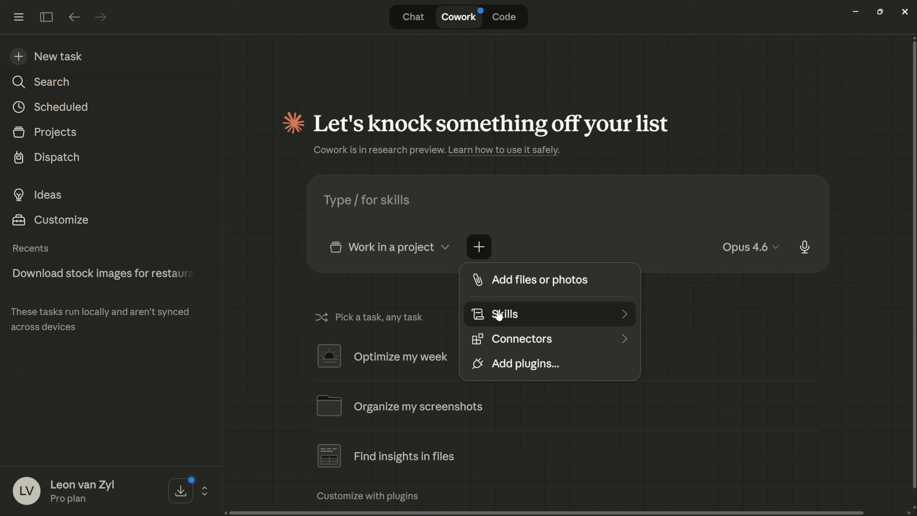
mouse_move(534, 343)
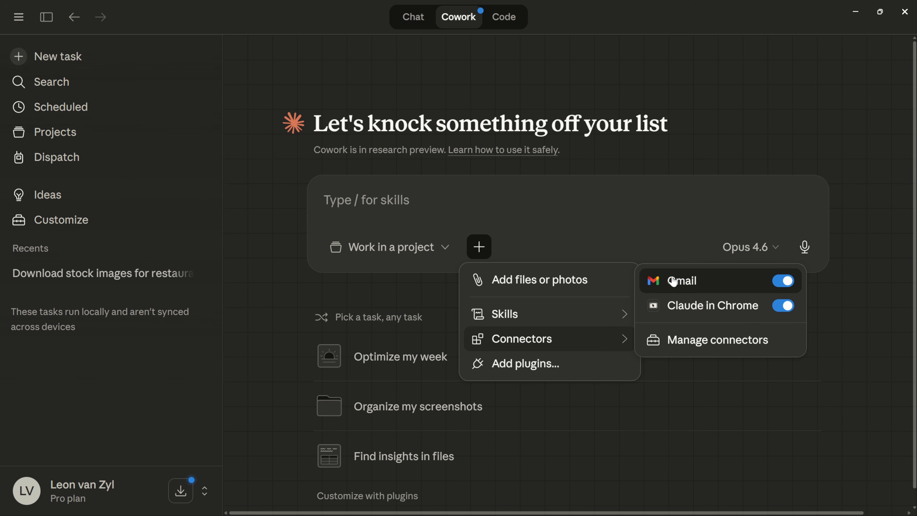
left_click(422, 217)
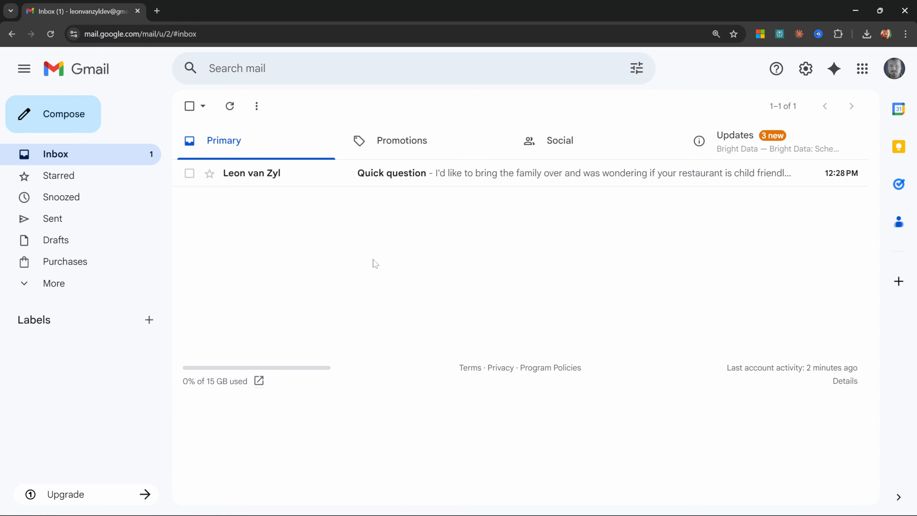
In Gmail, open the "Quick question" email, read its child-friendliness and wheelchair access questions, and mark it as unread.
left_click(497, 184)
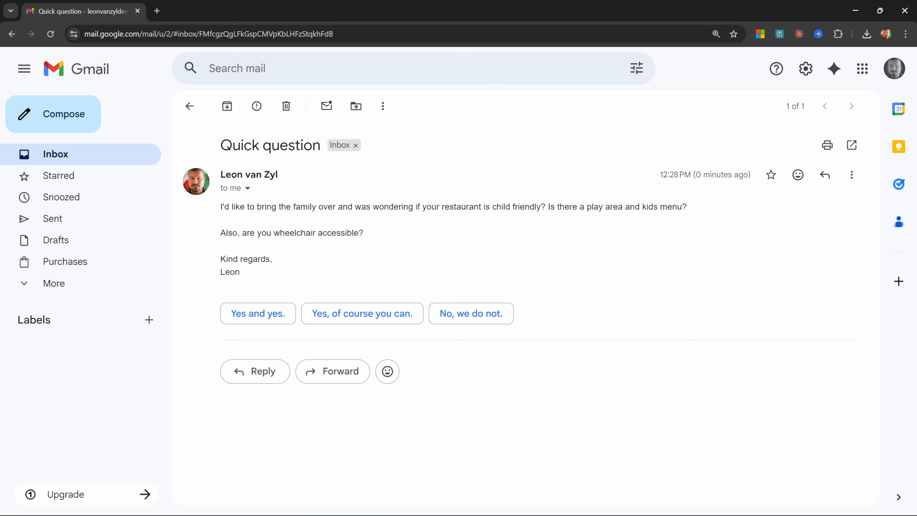
left_click_drag(221, 208, 361, 208)
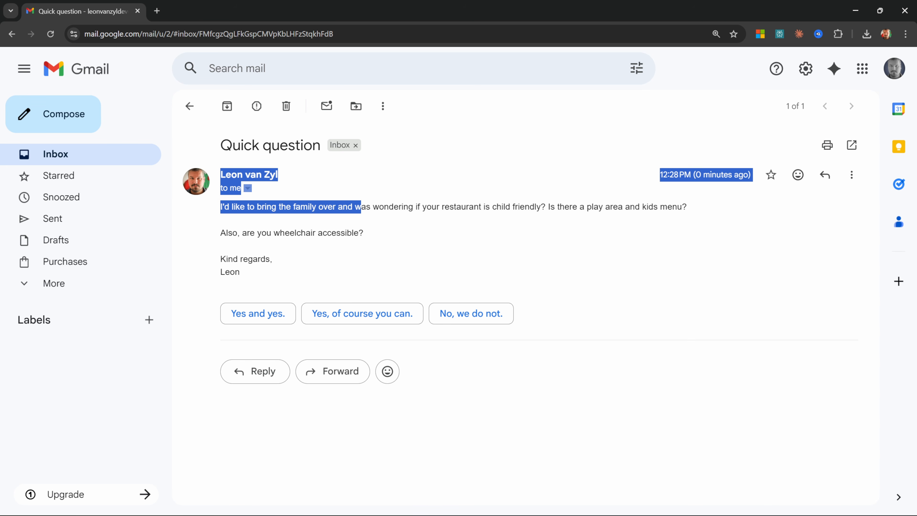
left_click(375, 219)
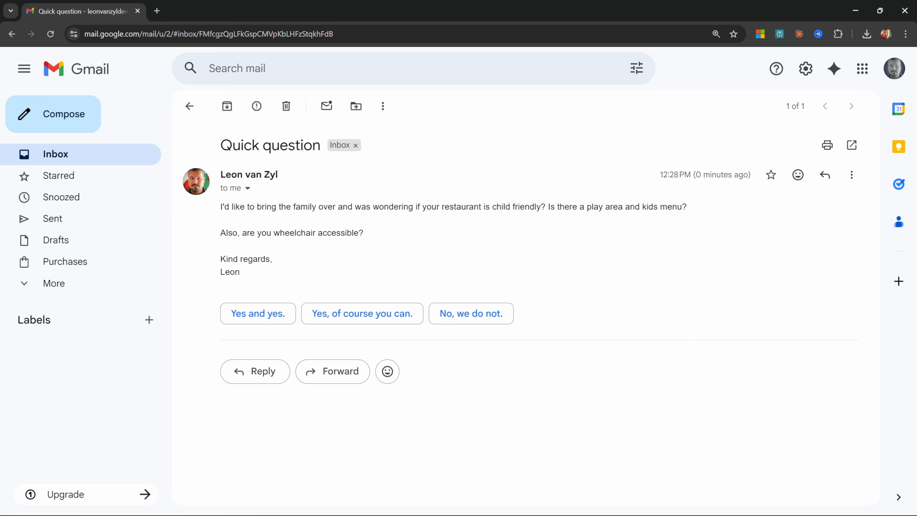
left_click_drag(420, 208, 706, 209)
left_click(567, 222)
left_click(708, 224)
left_click_drag(221, 233, 371, 236)
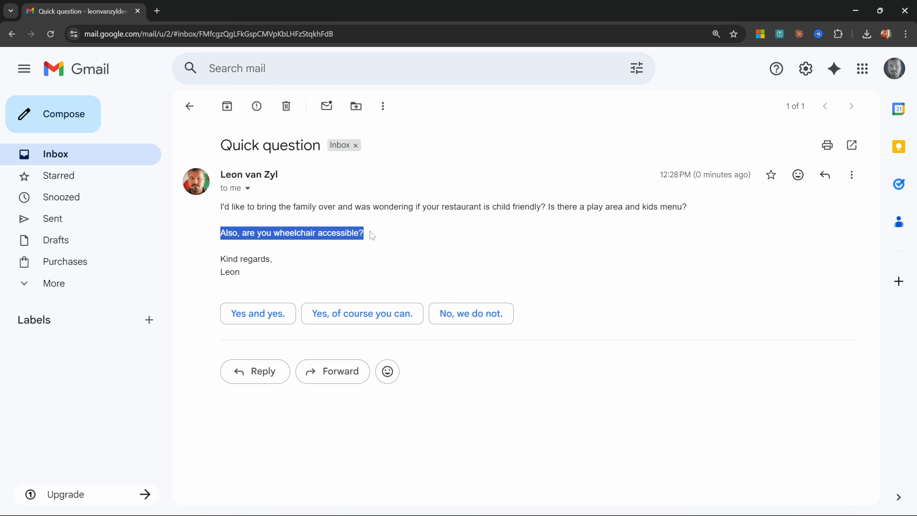
left_click(373, 235)
key("shift+u")
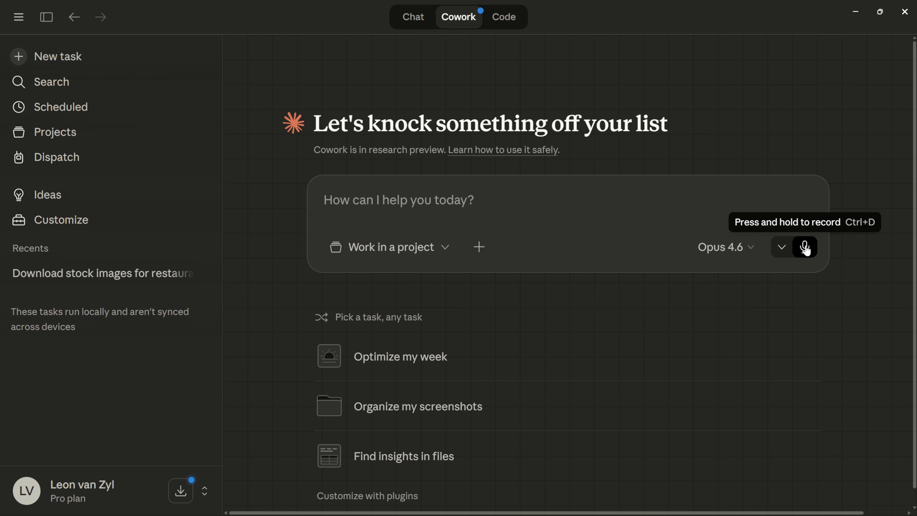
In Claude Cowork, dictate a task asking Claude to check our emails for new inquiries from potential customers, and start it.
left_click(805, 248)
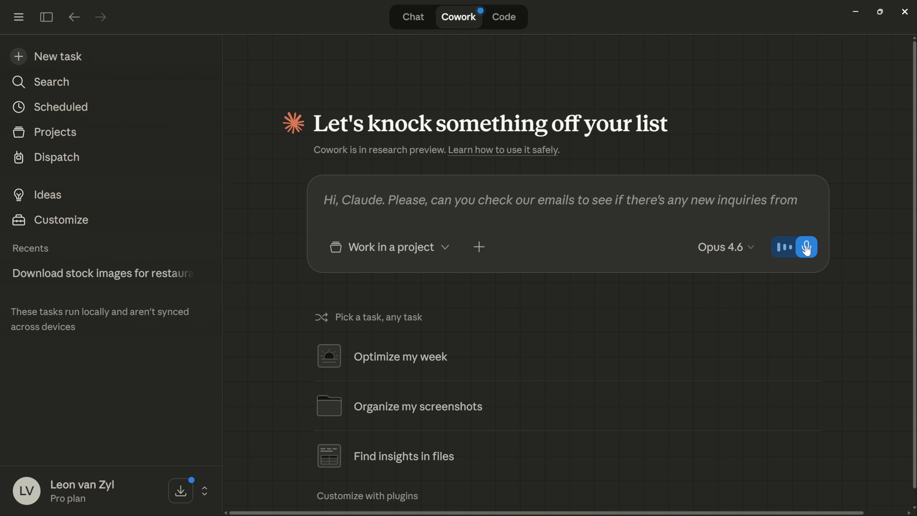
left_click(806, 248)
left_click(776, 253)
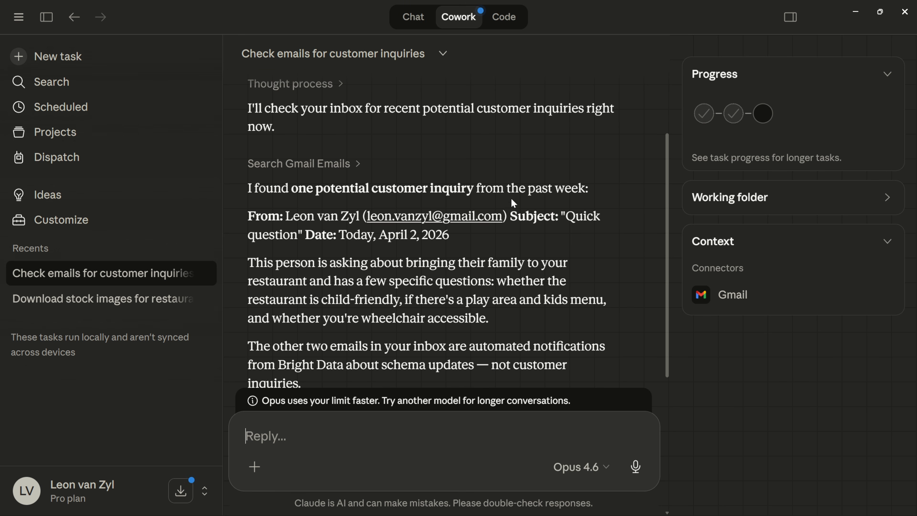
Read through Claude's answer on the customer inquiry, highlighting the wheelchair accessibility line and the offer to draft a reply.
scroll(517, 202, "down", 3)
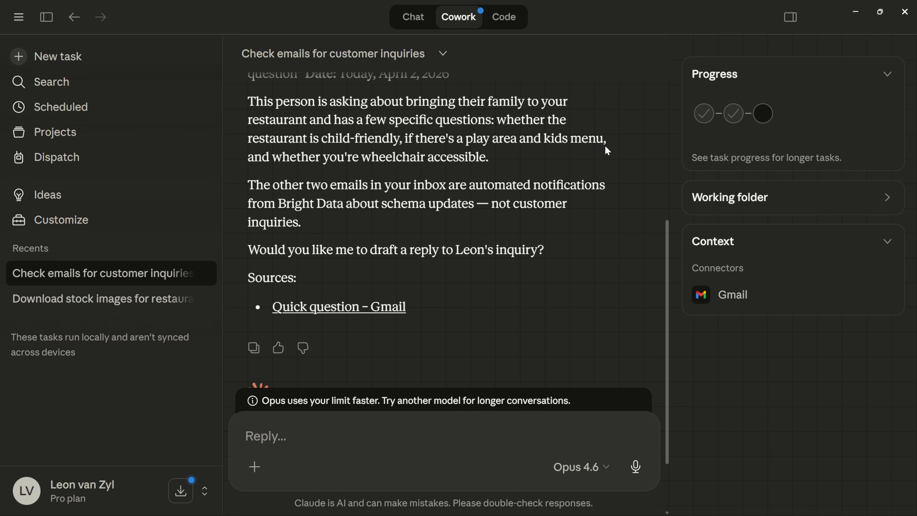
left_click_drag(249, 157, 459, 157)
left_click(527, 159)
left_click_drag(248, 250, 576, 251)
left_click(576, 251)
scroll(529, 264, "up", 8)
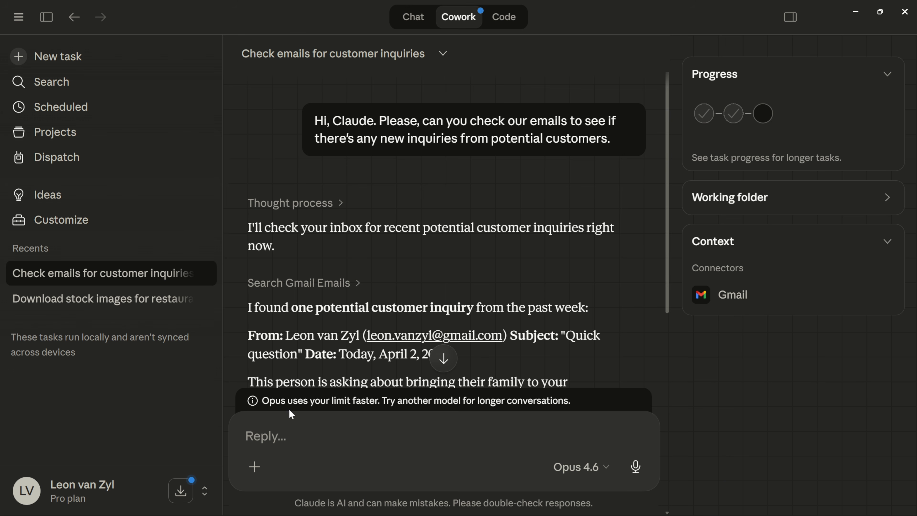
Open the skill management page from the email task's reply options, checking the skill-creator description on the way.
left_click(260, 470)
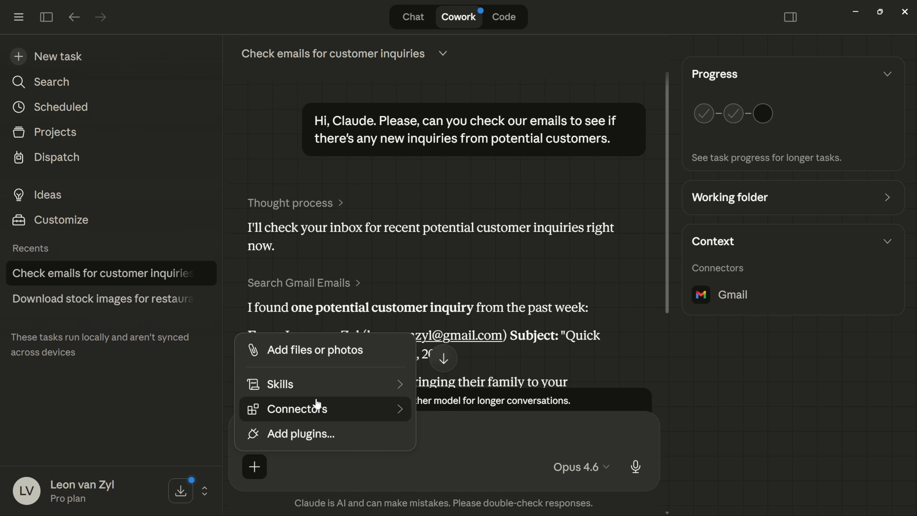
mouse_move(326, 393)
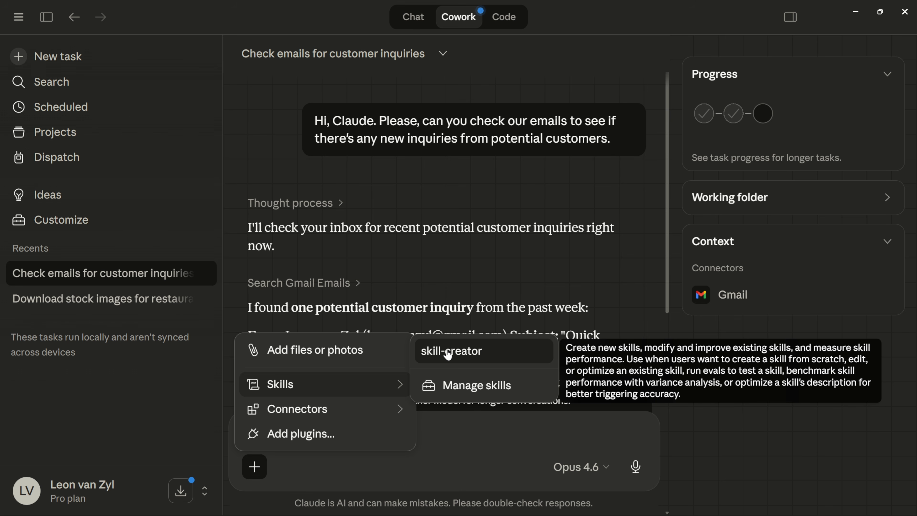
left_click(475, 386)
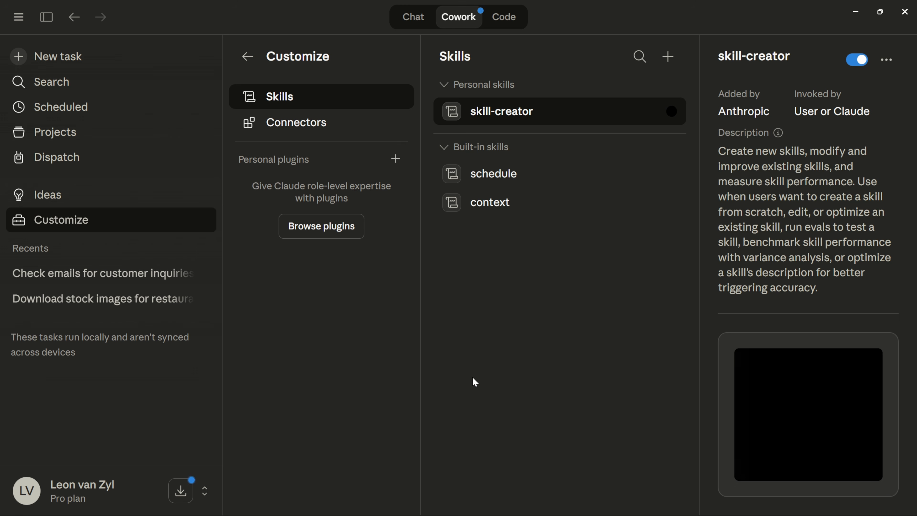
Browse the available plugins in the plugin directory, then close the directory.
left_click(322, 232)
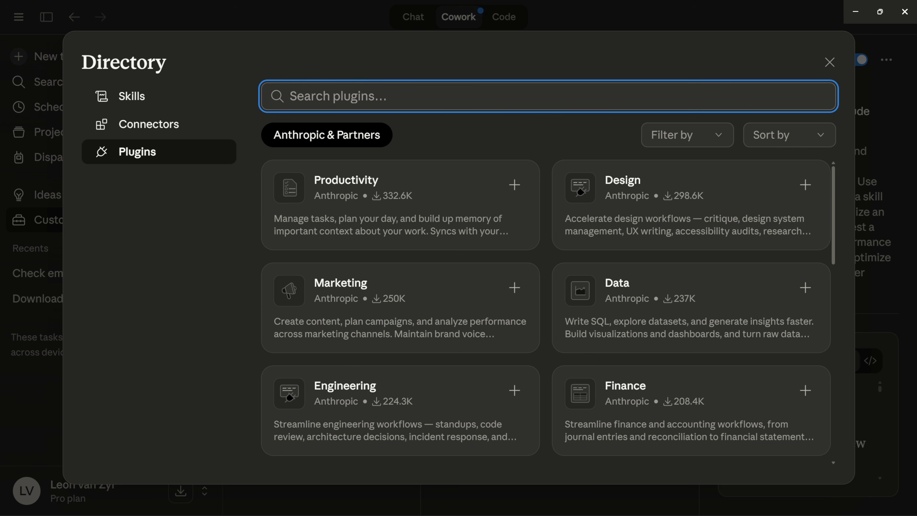
left_click(445, 142)
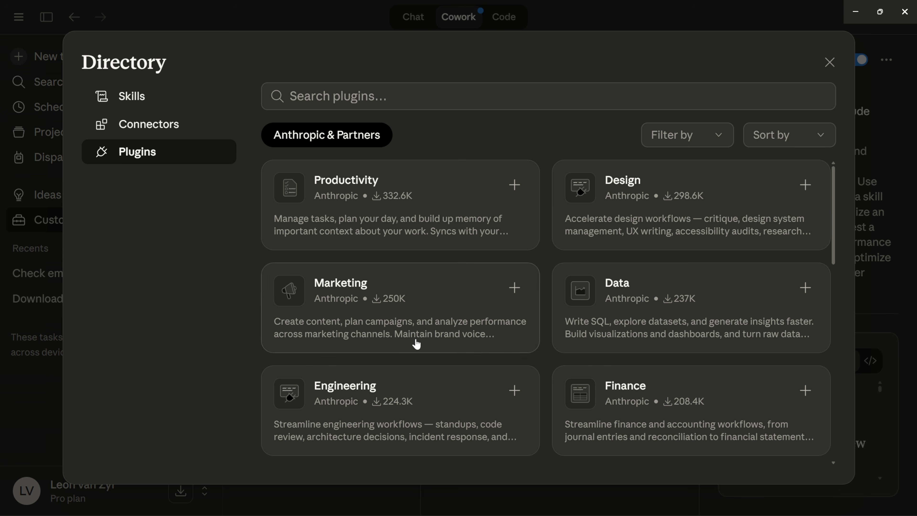
scroll(377, 381, "down", 2)
scroll(612, 321, "down", 3)
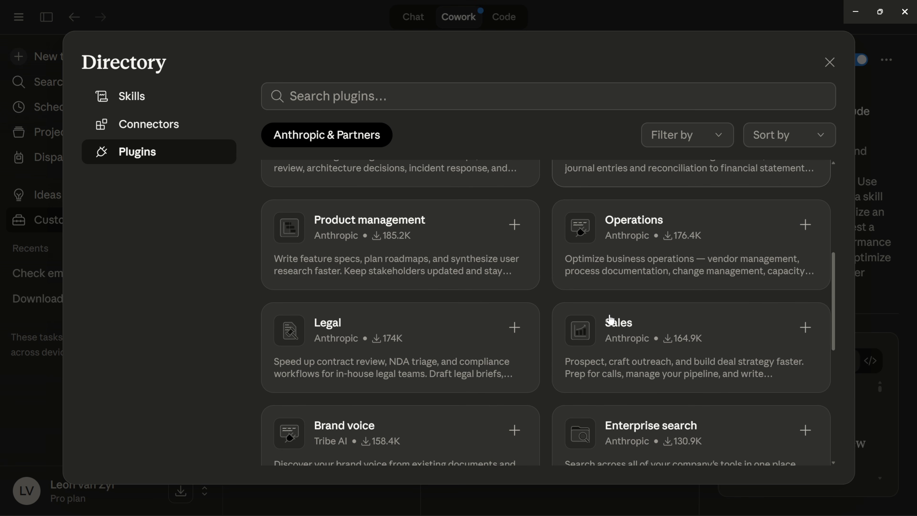
scroll(610, 321, "up", 5)
left_click(829, 65)
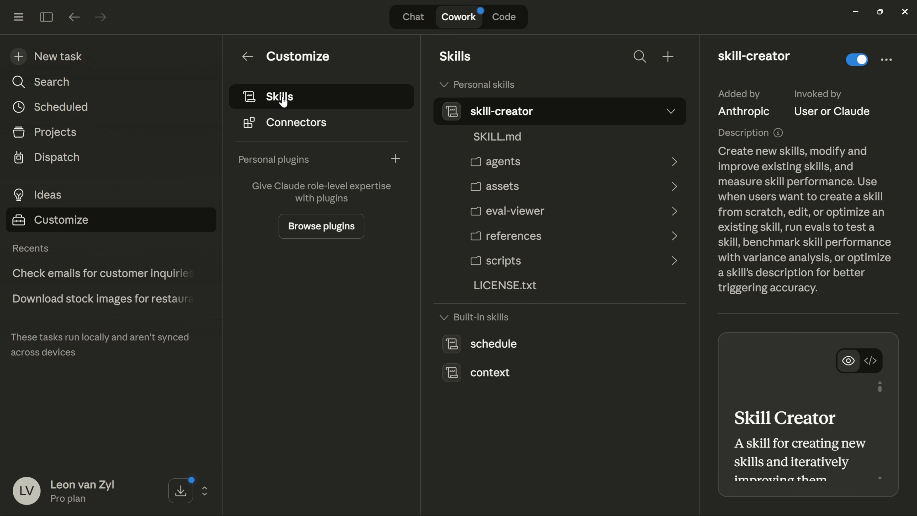
Create a new skill with Claude and start the task with the prefilled skill-creator prompt.
left_click(671, 61)
mouse_move(687, 119)
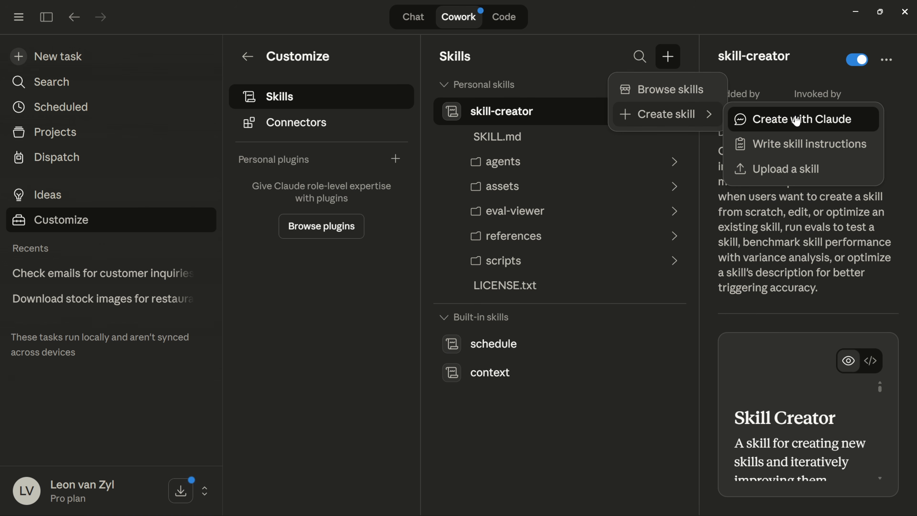
left_click(817, 121)
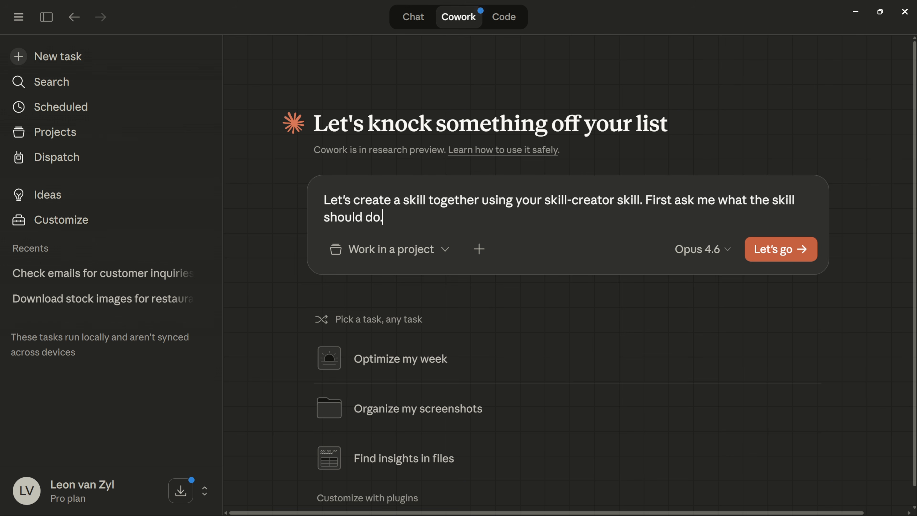
left_click(788, 252)
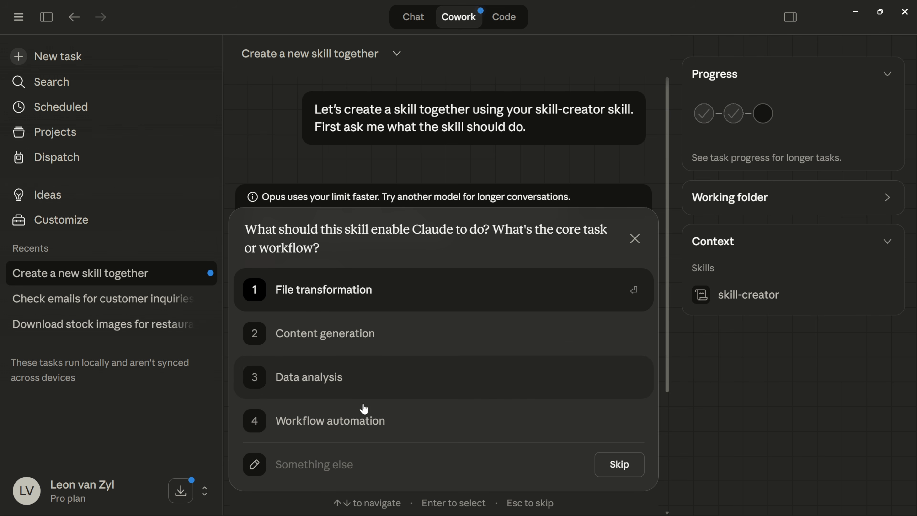
Skip Claude's question about the skill's core task and stop the running response.
left_click(317, 465)
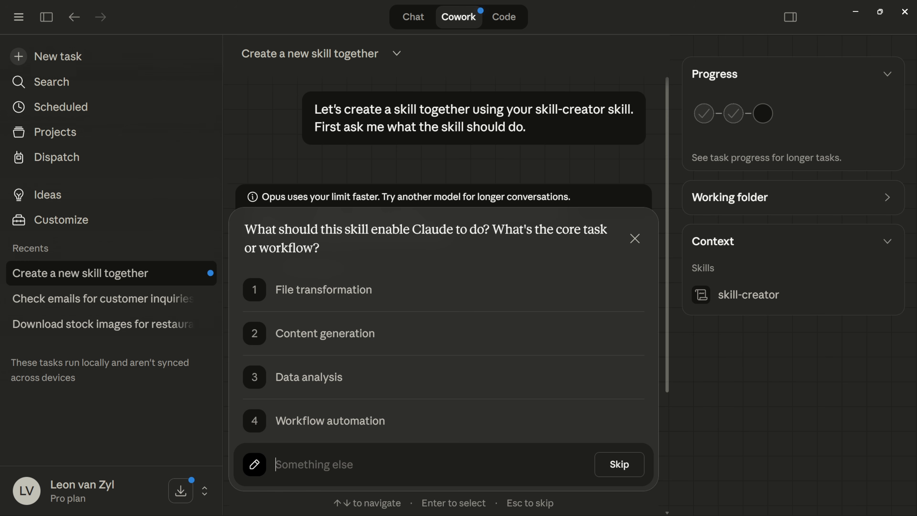
key("ctrl+super")
left_click(619, 464)
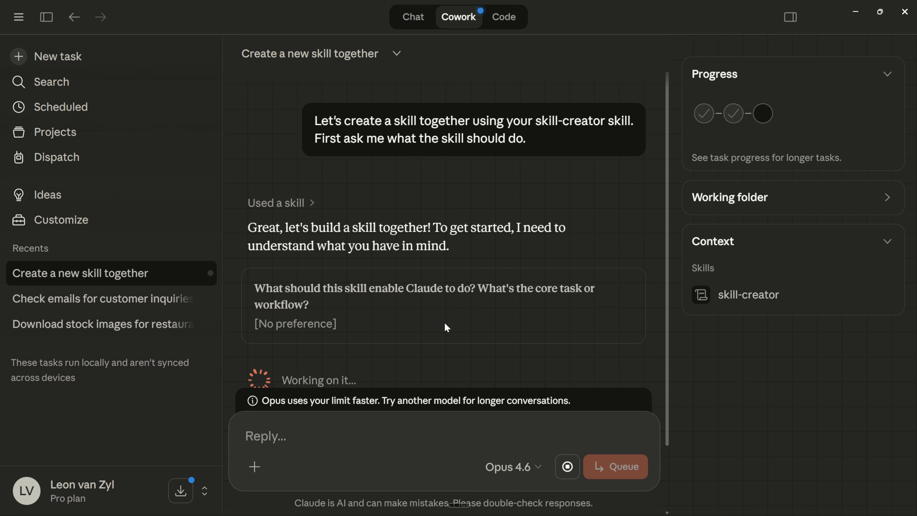
left_click(567, 467)
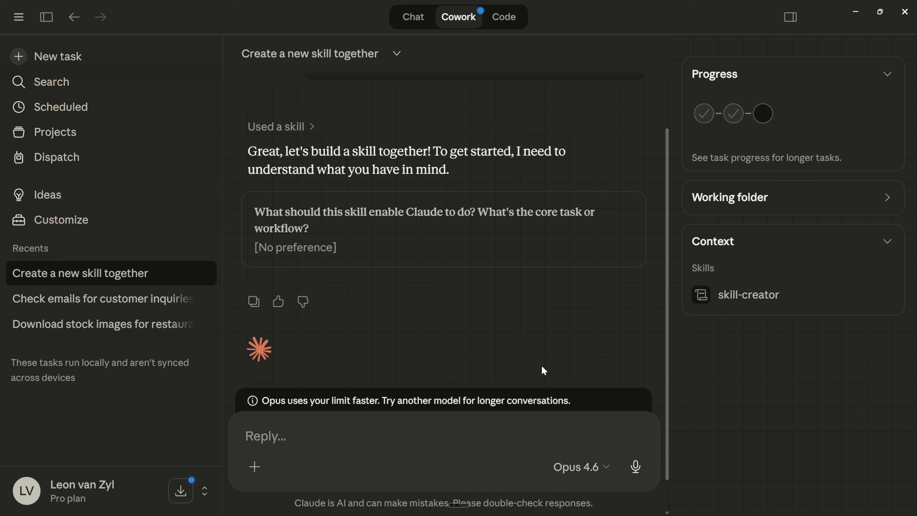
Draft a reply requesting a skill that answers Gmail customer inquiries in a friendly tone, adding GitHub's raw menu-items.csv contents as the menu.
left_click(636, 467)
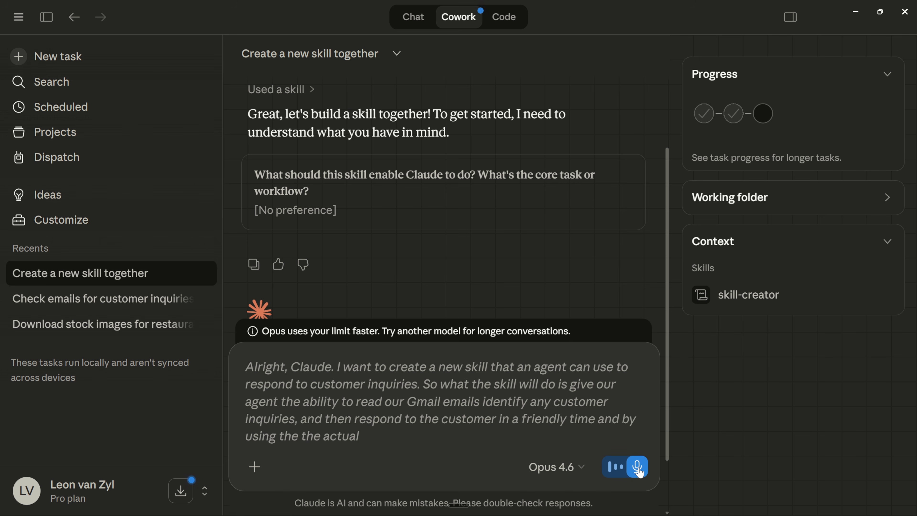
left_click(638, 469)
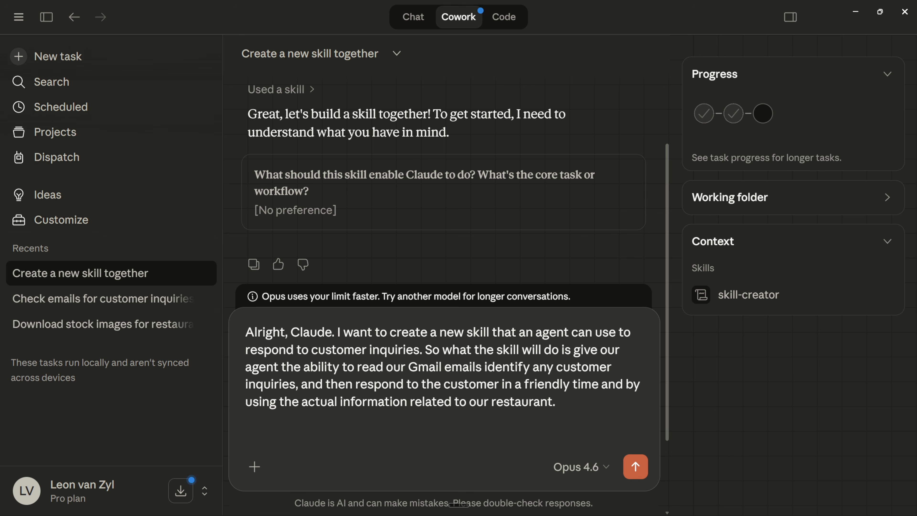
key("alt+Tab")
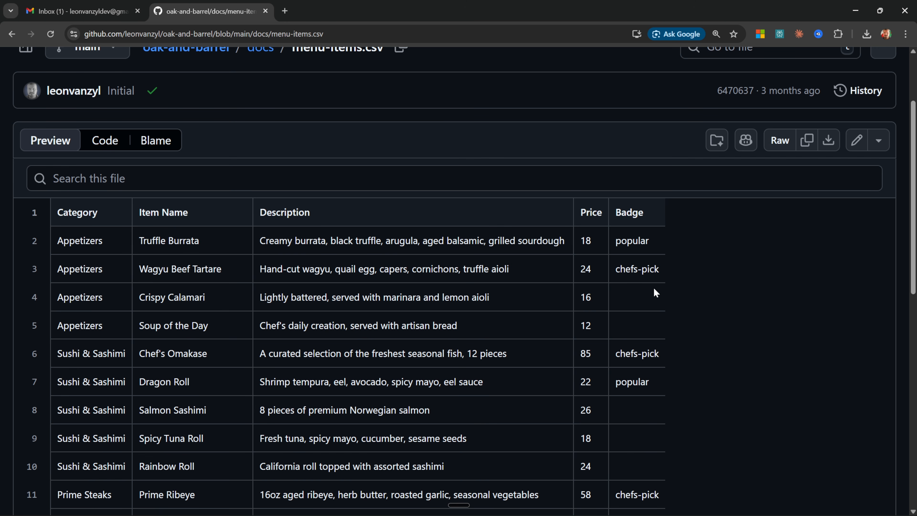
left_click(804, 148)
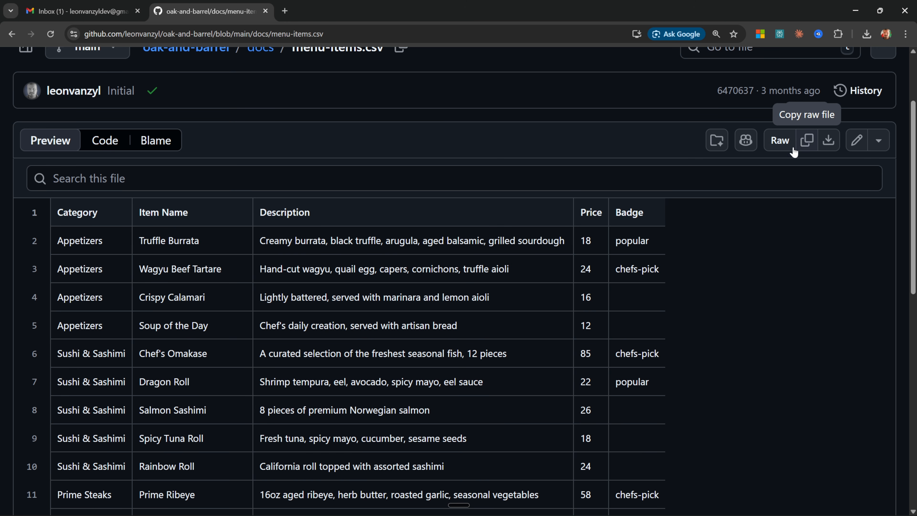
key("alt+Tab")
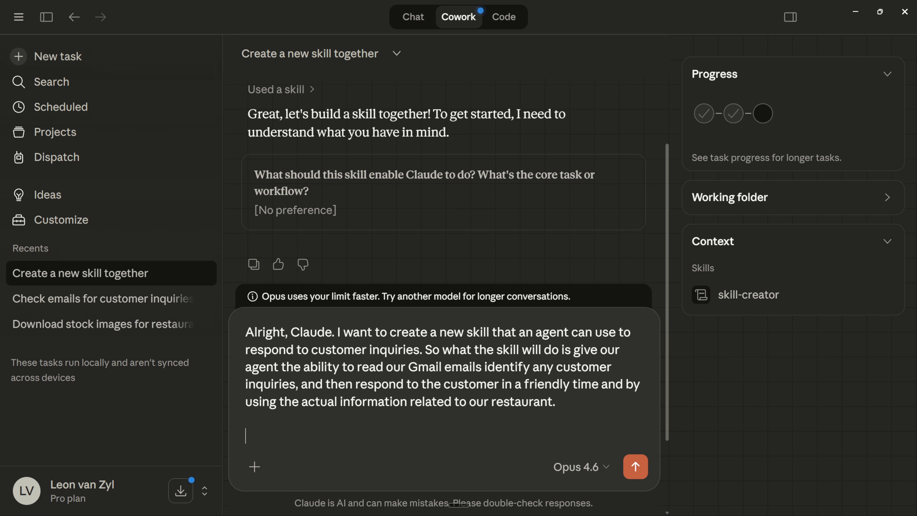
key("ctrl+v")
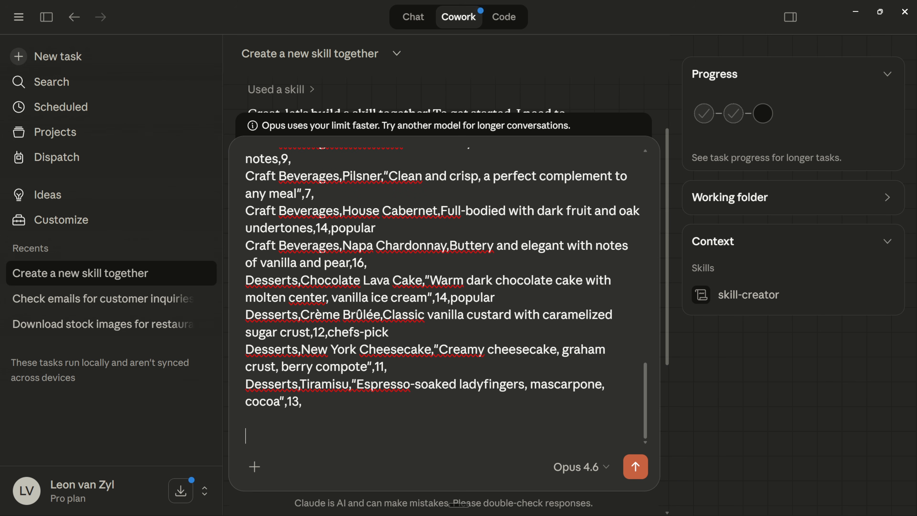
Add an "Other information:" section with 7am to 10pm hours, meal times, child-friendly facilities and wheelchair access, and send the skill request.
type("Other information")
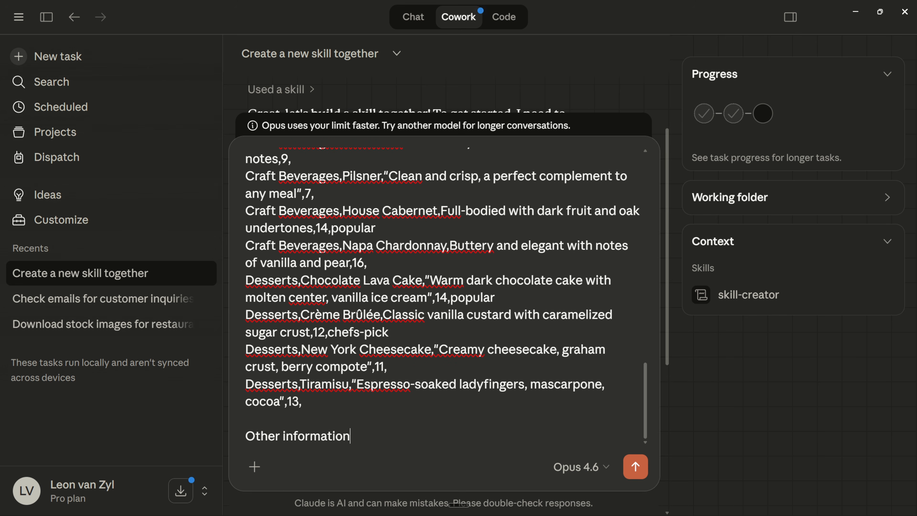
type(":")
key("shift+Return")
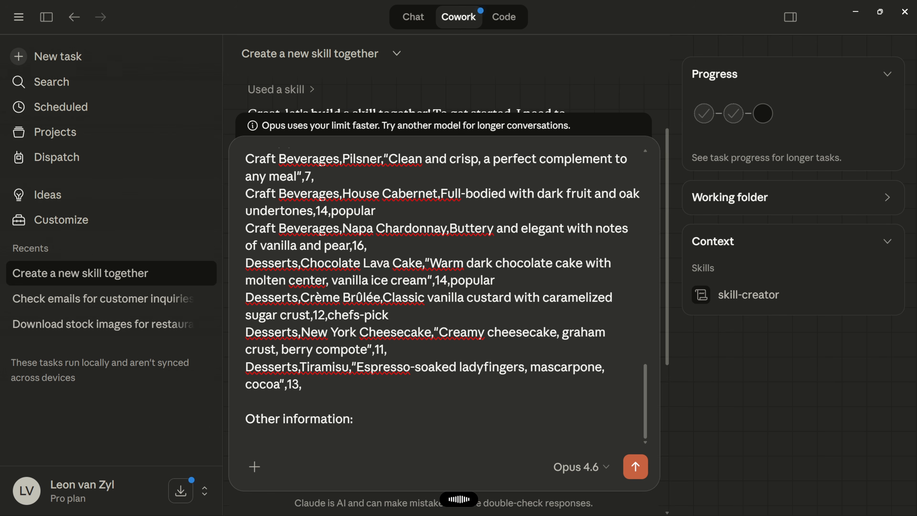
key("shift+Return")
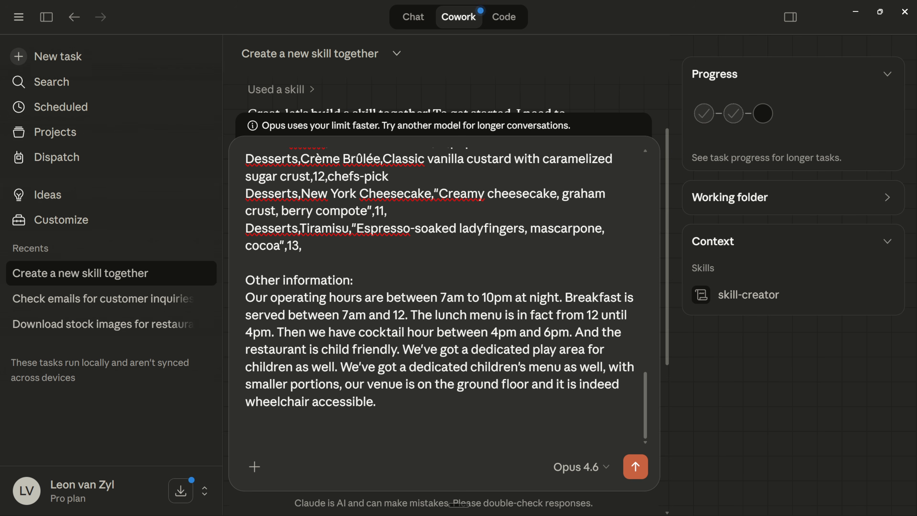
scroll(433, 289, "up", 3)
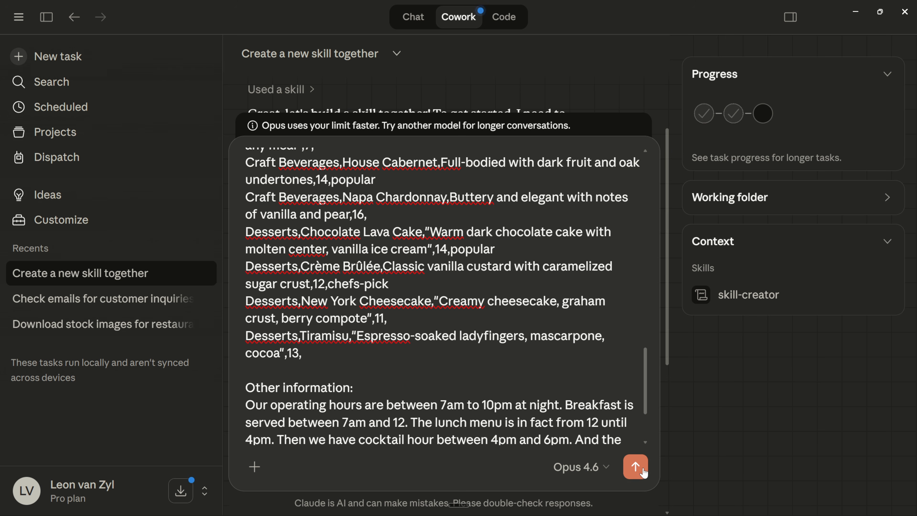
scroll(642, 470, "down", 3)
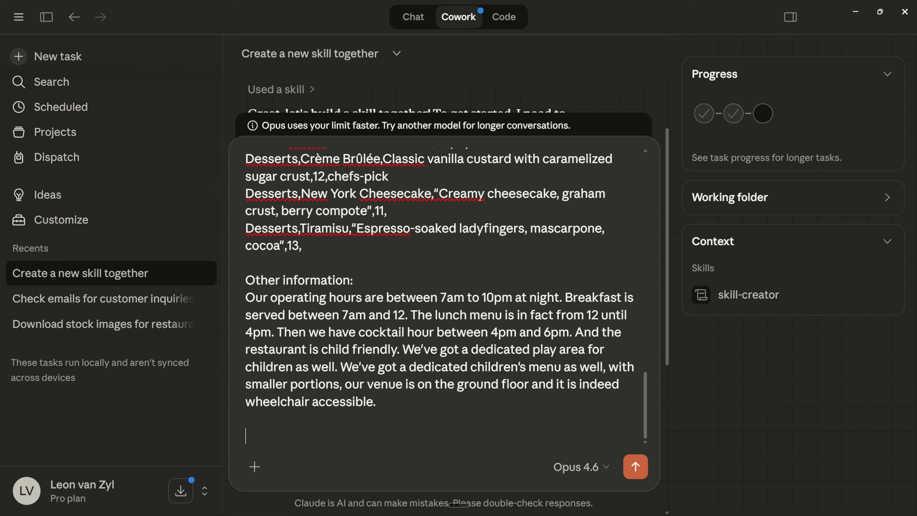
key("ctrl+super")
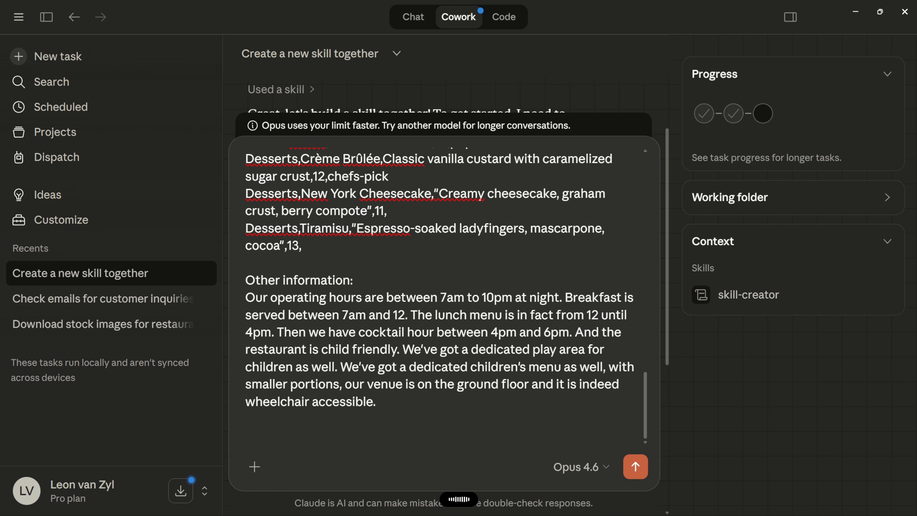
key("Return")
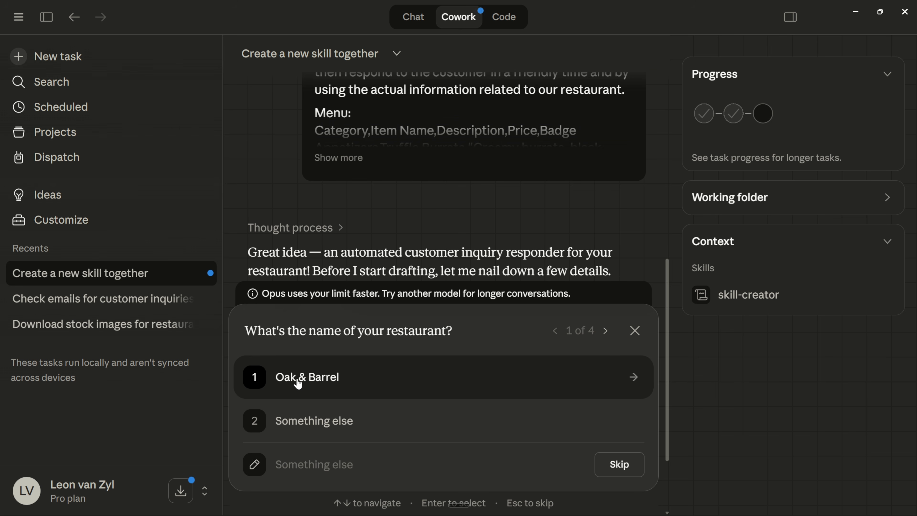
Answer Claude's skill questions with Oak & Barrel, All unread emails, Warm & casual, and Answer all, flag unknowns.
left_click(310, 378)
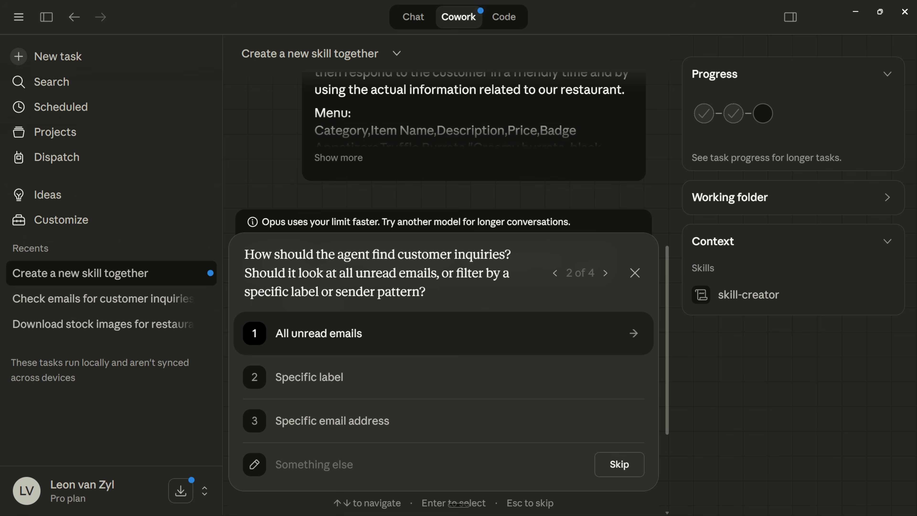
left_click(325, 338)
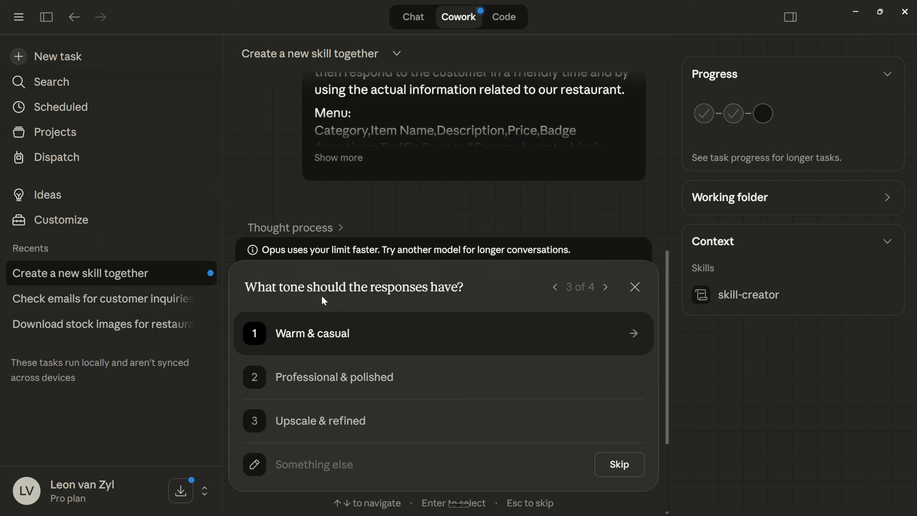
left_click(323, 341)
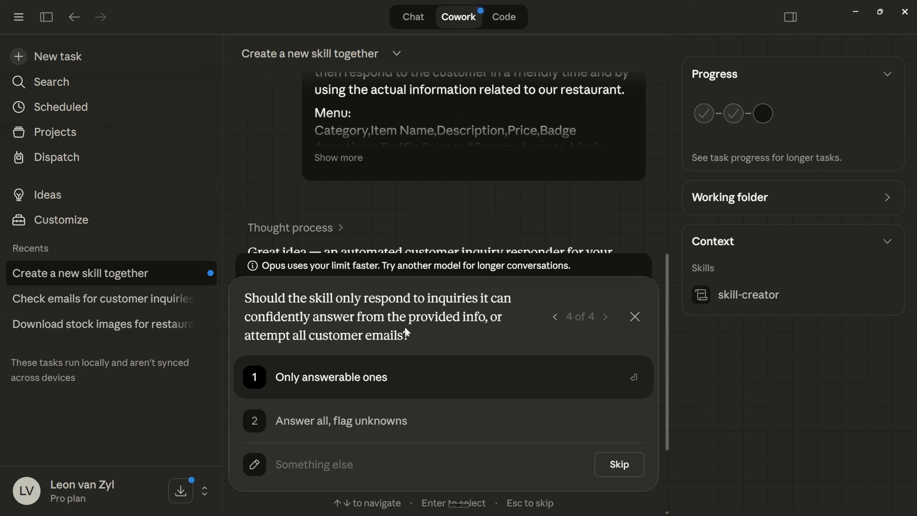
left_click(361, 421)
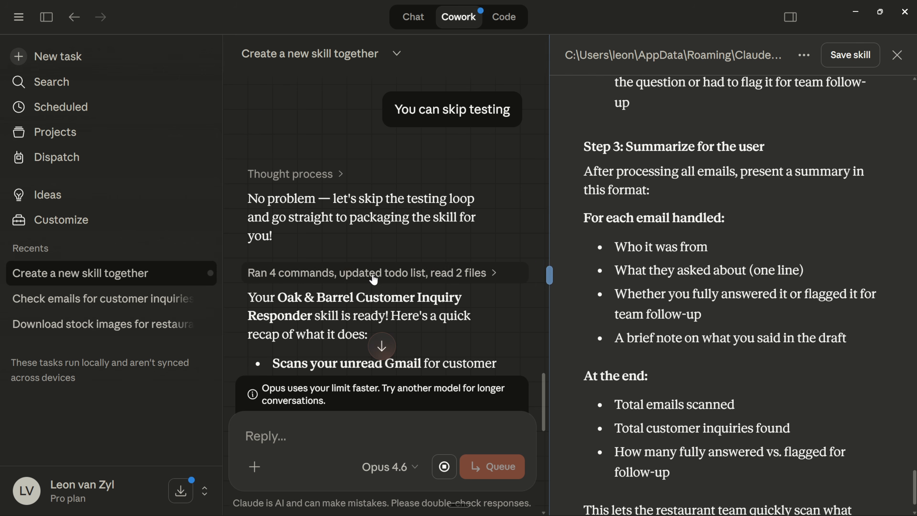
Review the generated Oak & Barrel customer inquiry skill back to its description and save the skill.
scroll(733, 289, "up", 15)
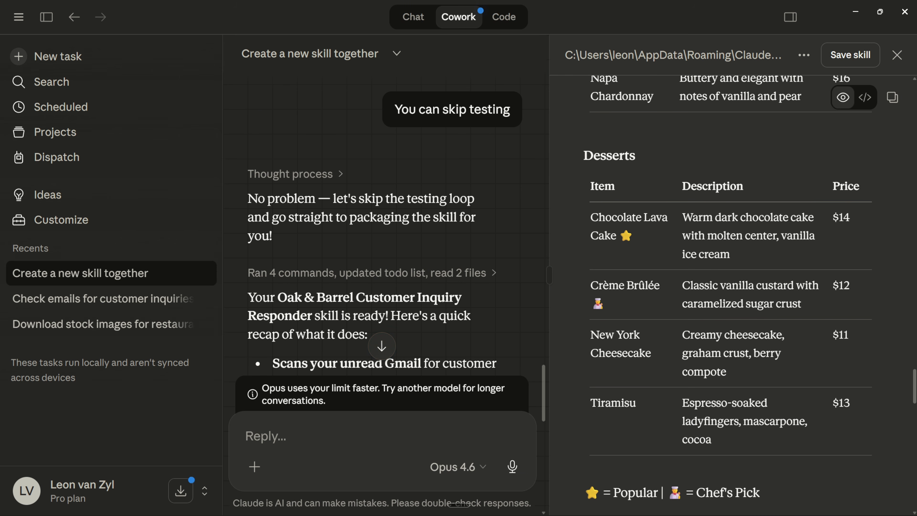
scroll(695, 323, "up", 15)
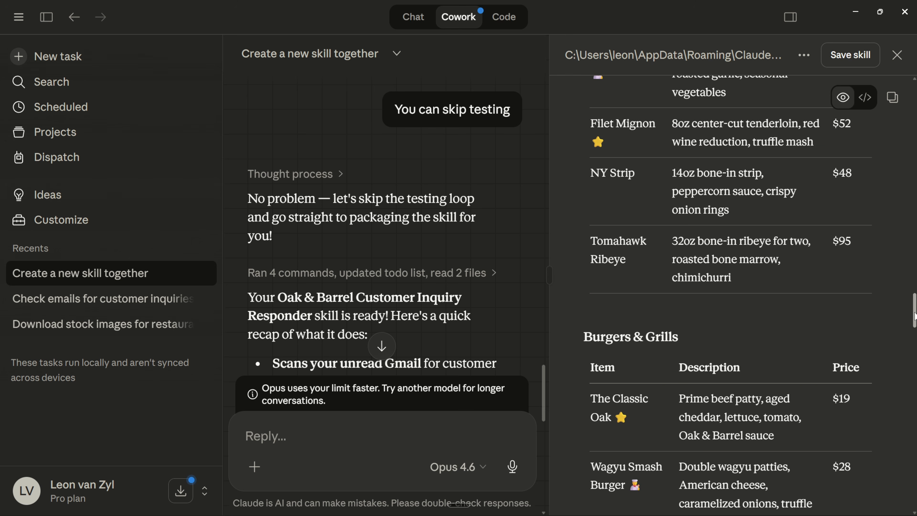
left_click_drag(914, 316, 915, 97)
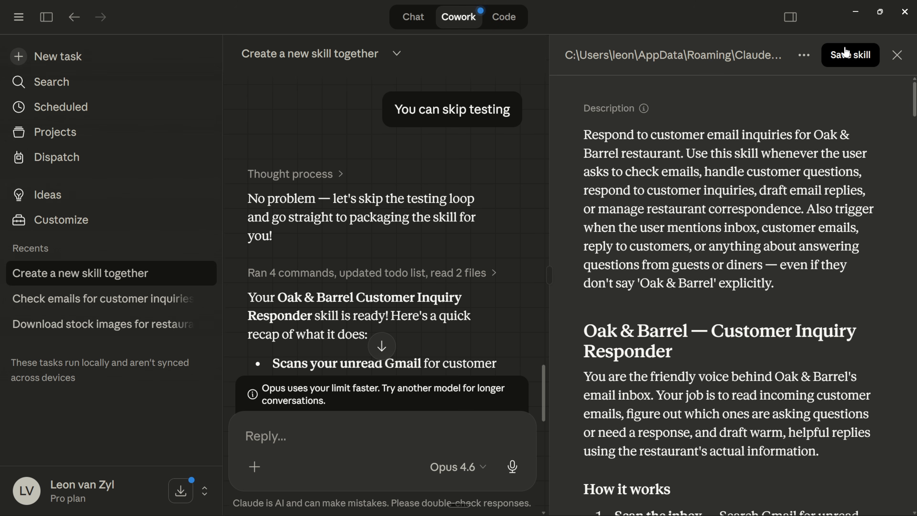
left_click(849, 56)
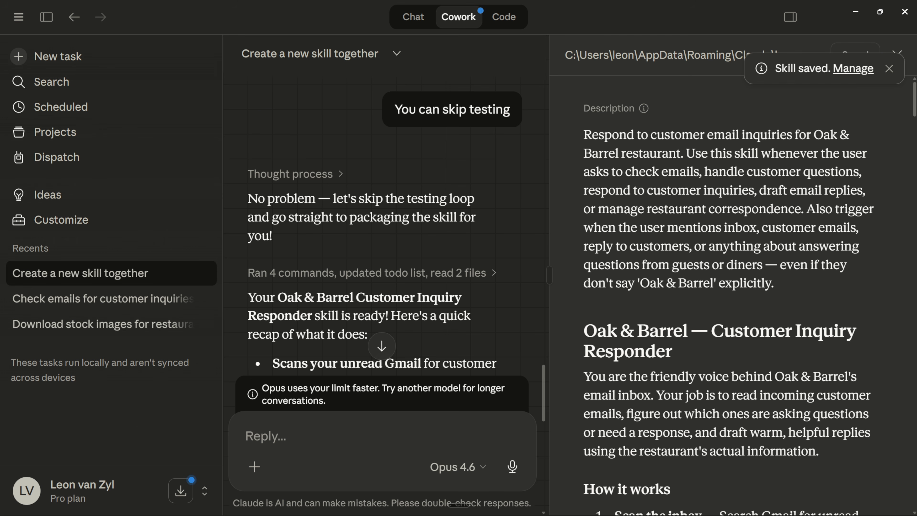
Revisit the inquiry found in the "Check emails for customer inquiries" task, and open a new task.
left_click(55, 57)
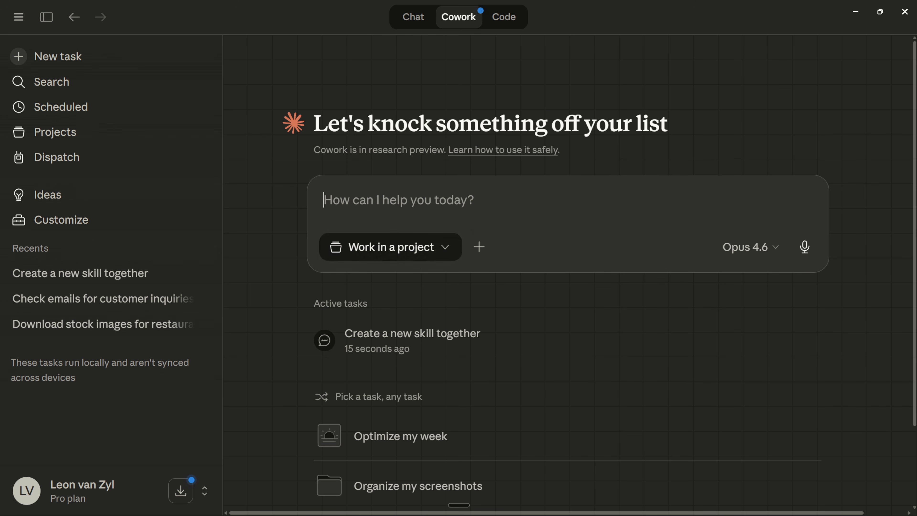
left_click(90, 311)
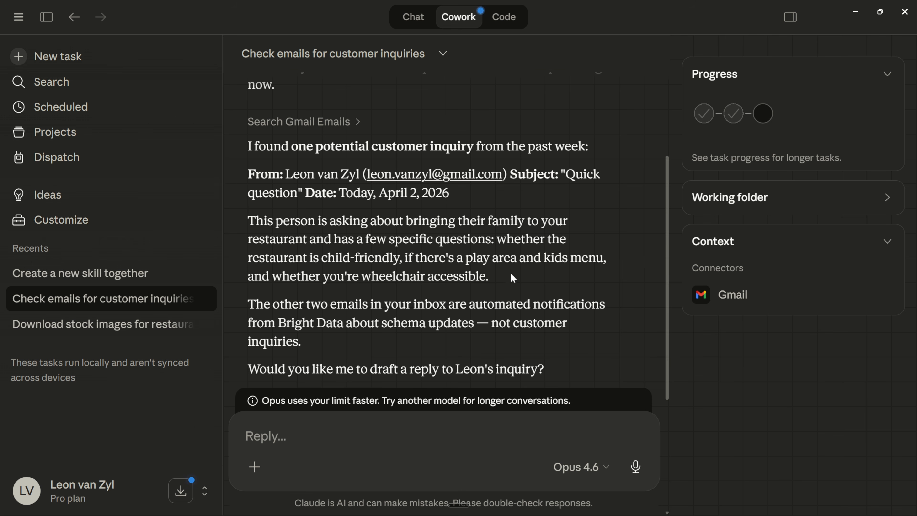
left_click(51, 56)
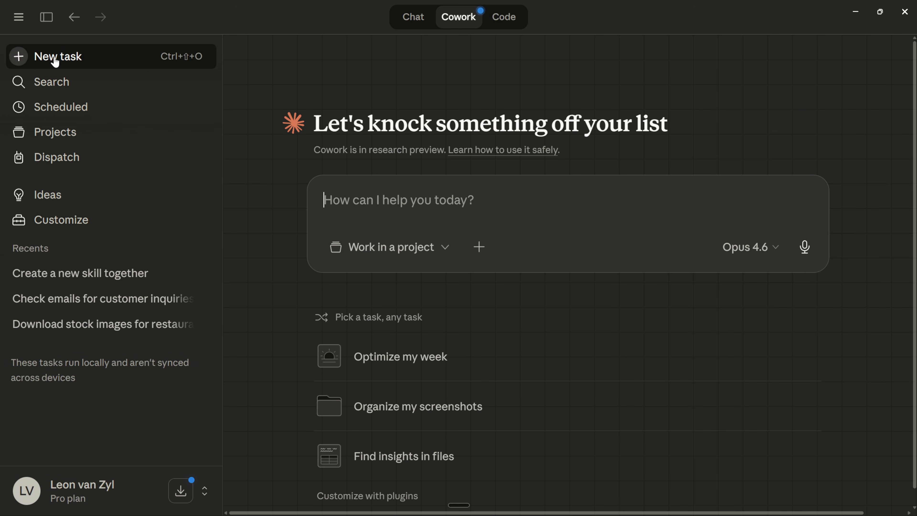
Check the description of the oak-barrel-responder skill among the new task's available skills.
left_click(479, 246)
mouse_move(511, 313)
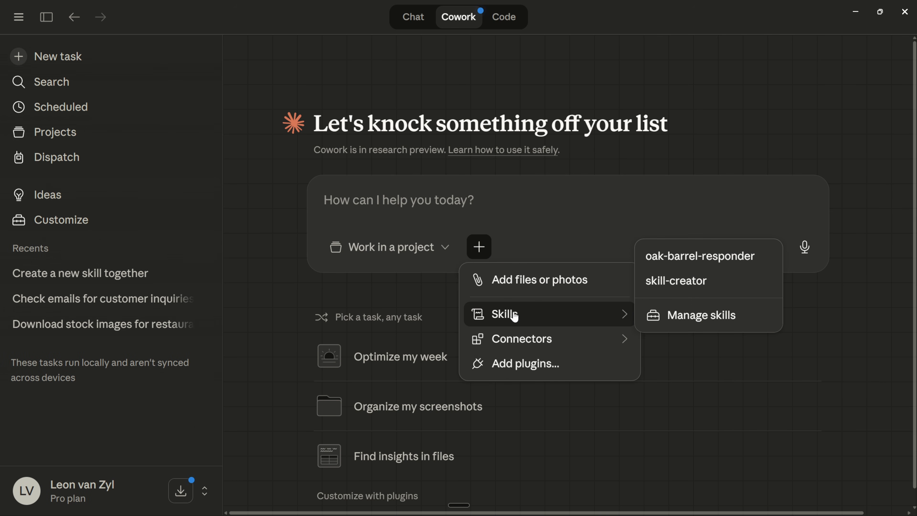
mouse_move(680, 262)
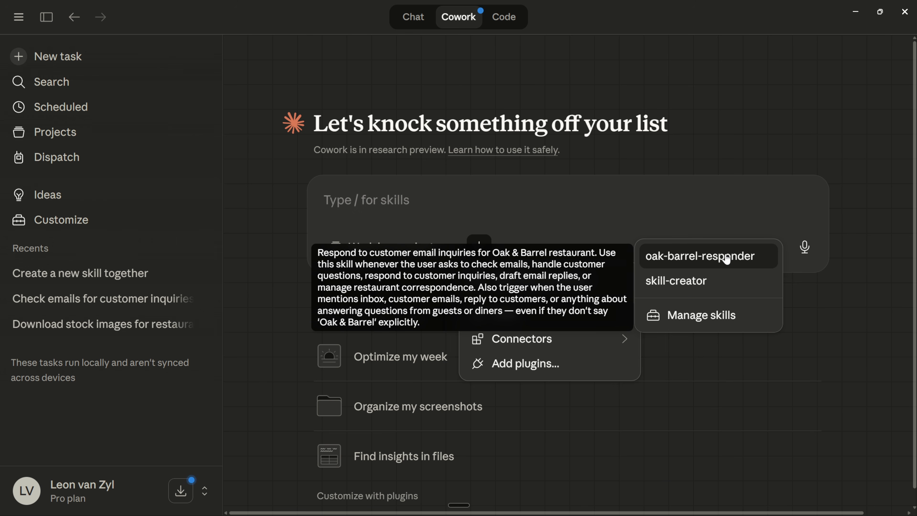
left_click(393, 205)
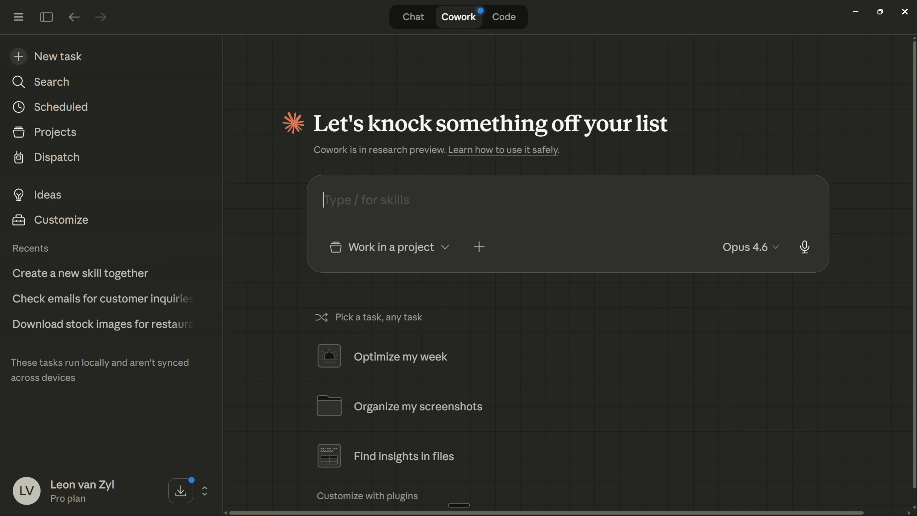
Start the task with the prompt "Use your oak and barrel responder skill to respond to unread customer inquiries.".
type("Use ")
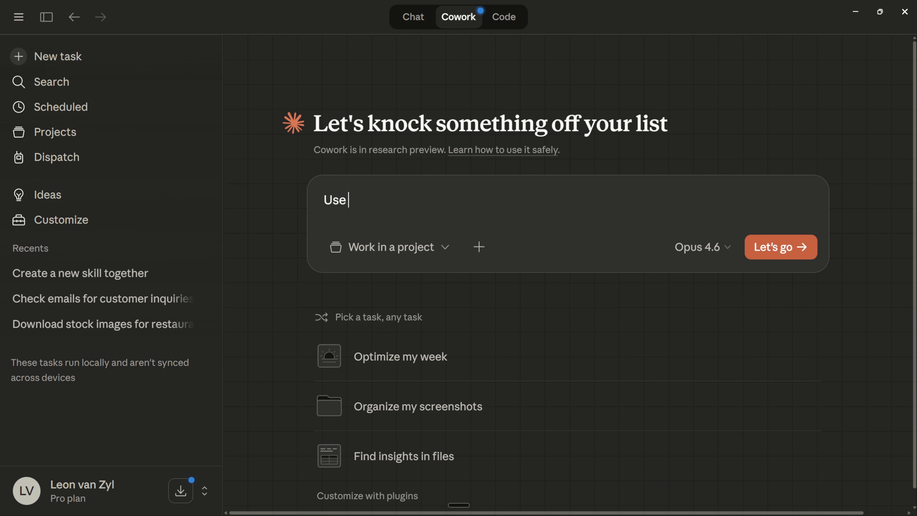
type("your oak and bar")
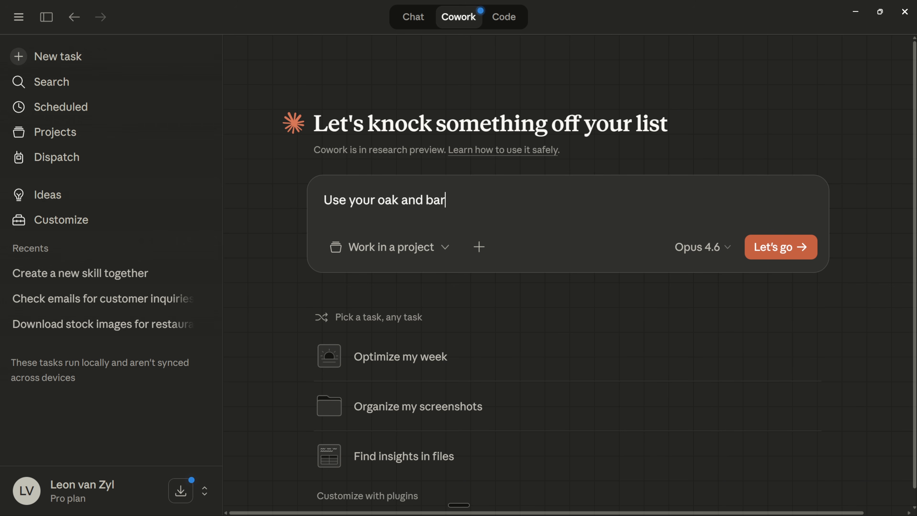
type("rel responder sk")
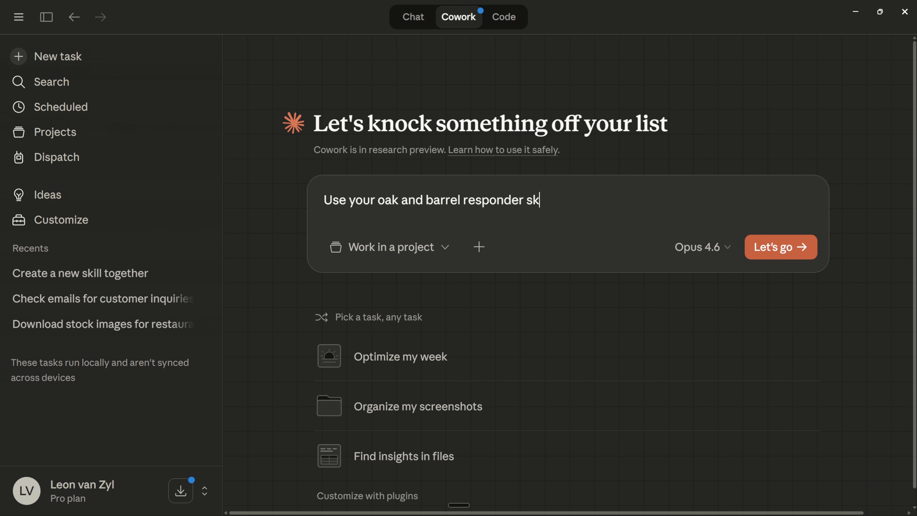
type("ill to respond to ")
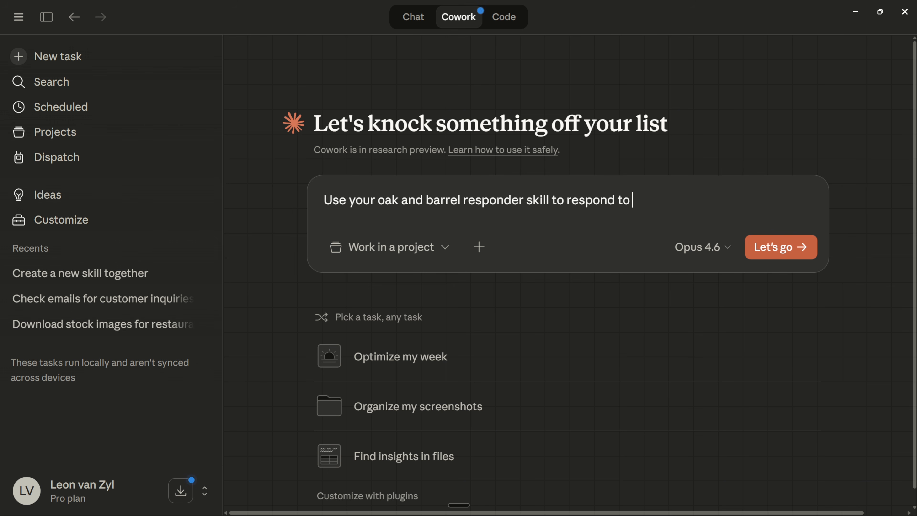
type("unread customer inquiries.")
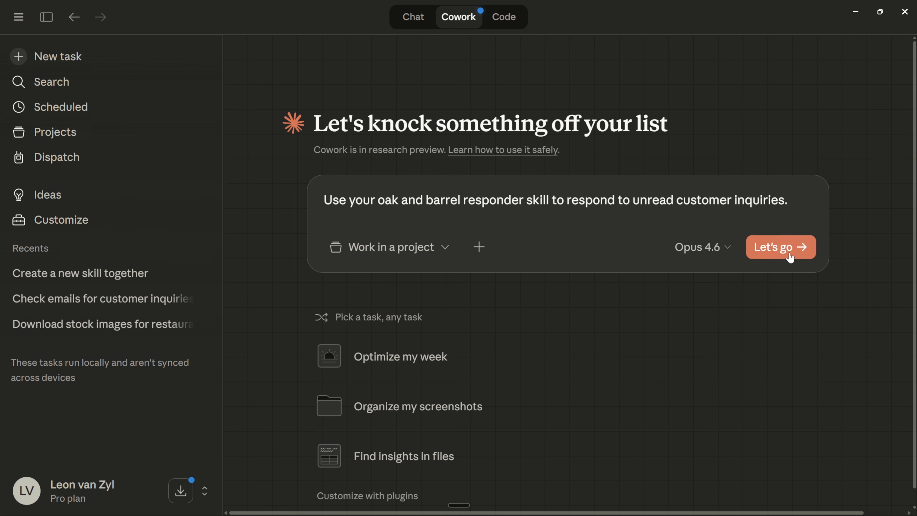
left_click(779, 246)
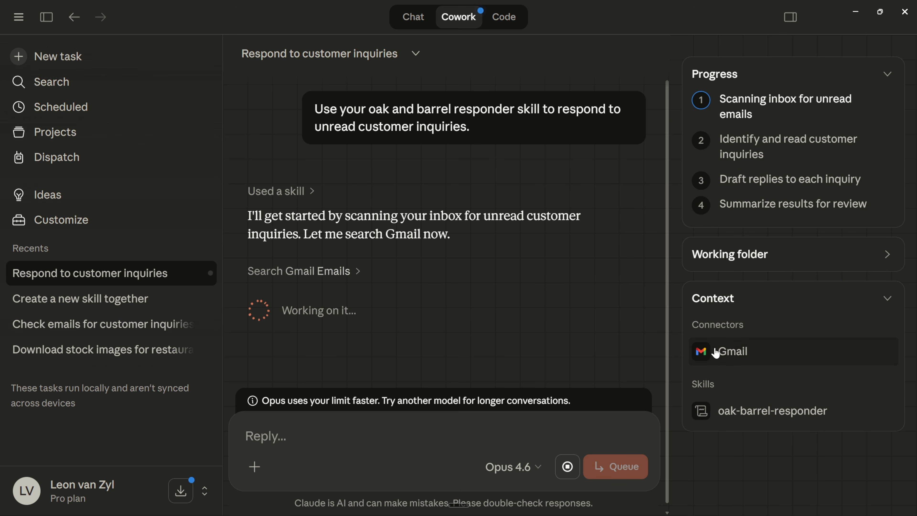
Read the task's response, including the summary of the handled email and the draft reply.
left_click_drag(419, 208, 467, 207)
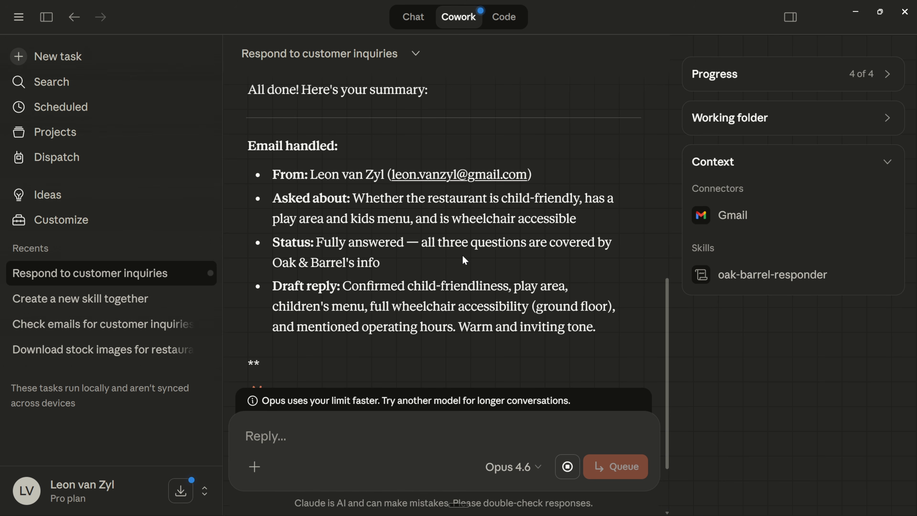
scroll(463, 260, "up", 1)
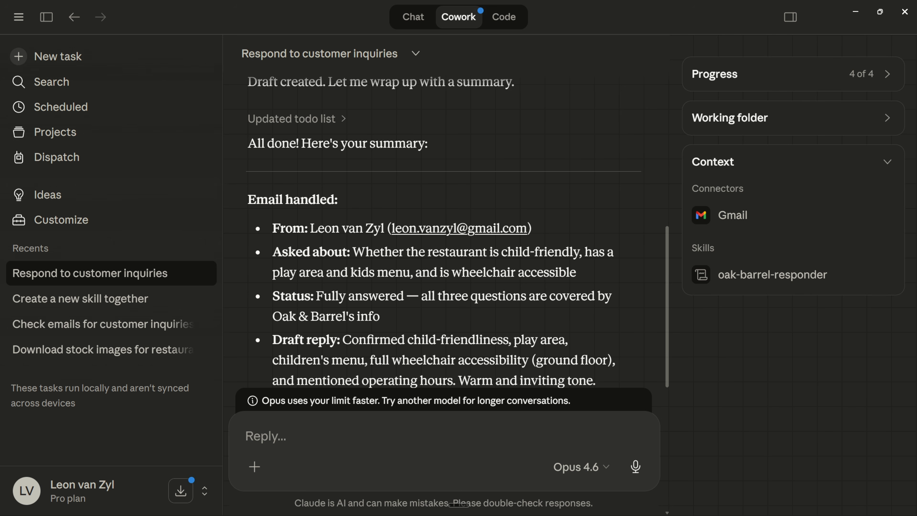
Switch to Gmail and read through the draft reply saved for the "Quick question" email.
scroll(339, 224, "down", 3)
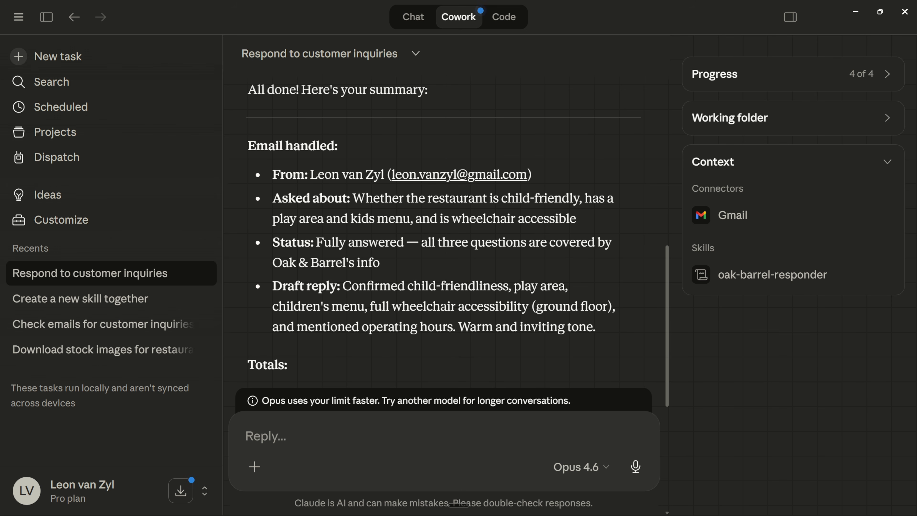
key("alt+Tab")
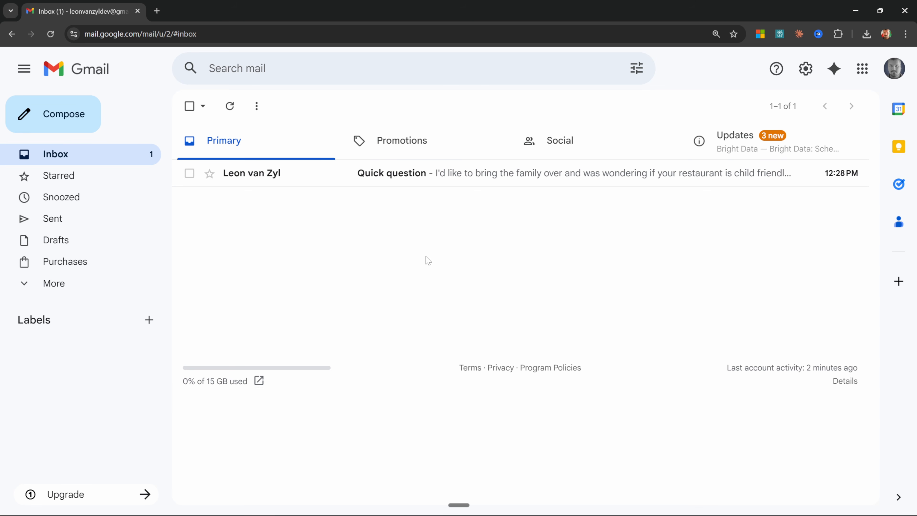
left_click(56, 242)
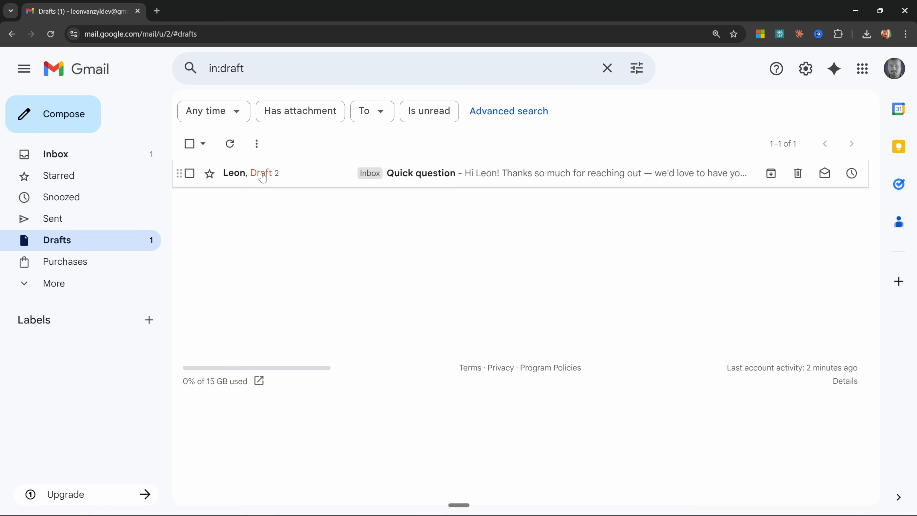
left_click(595, 174)
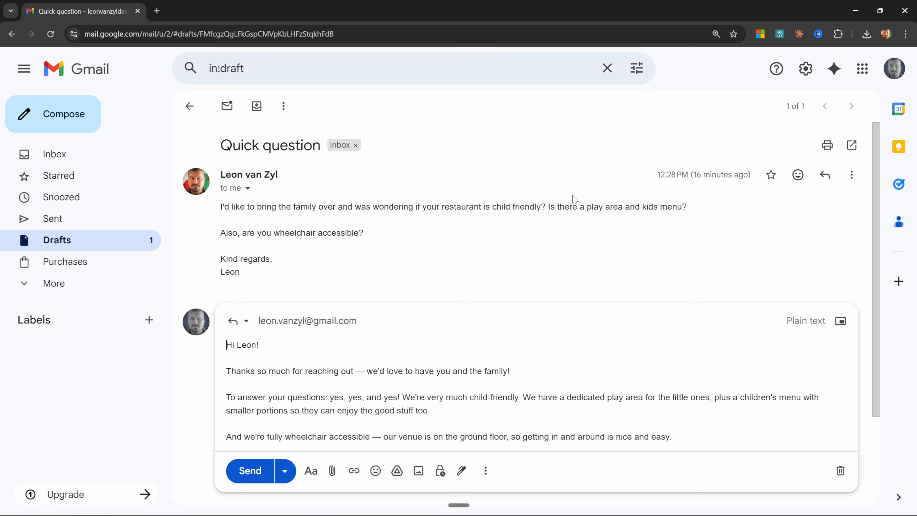
scroll(507, 263, "down", 3)
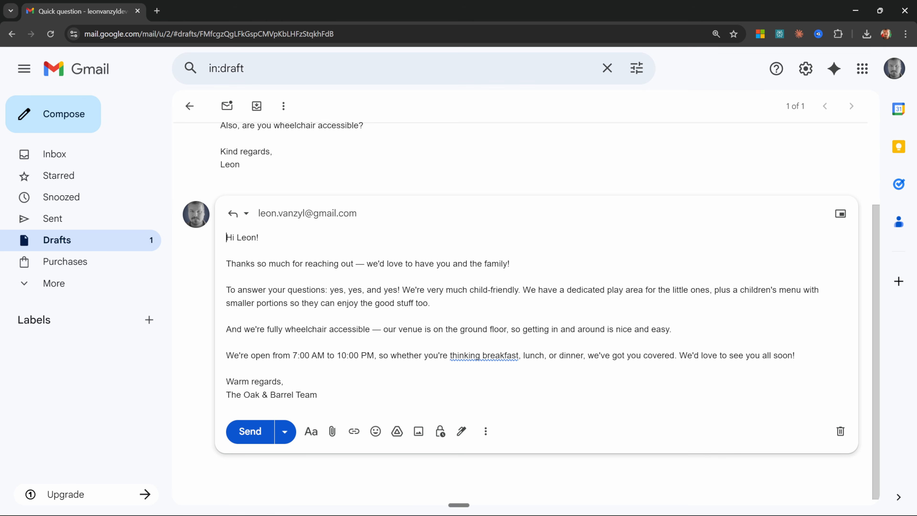
key("ctrl+shift+Left")
key("ctrl+shift+Left")
key("ctrl+shift+Left")
key("ctrl+shift+Left")
key("ctrl+shift+Left")
key("ctrl+shift+Left")
key("ctrl+shift+Left")
key("ctrl+shift+Left")
key("ctrl+shift+Left")
key("ctrl+shift+Left")
key("ctrl+shift+Left")
key("ctrl+shift+Left")
key("ctrl+shift+Left")
key("ctrl+shift+Left")
key("ctrl+shift+Left")
key("ctrl+shift+Left")
key("ctrl+shift+Left")
key("ctrl+shift+Left")
key("ctrl+shift+Left")
key("ctrl+shift+Left")
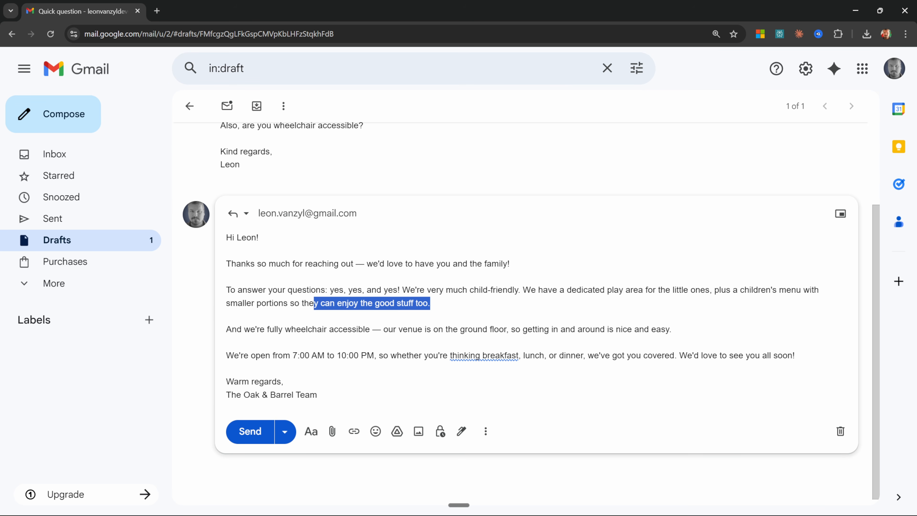
key("Right")
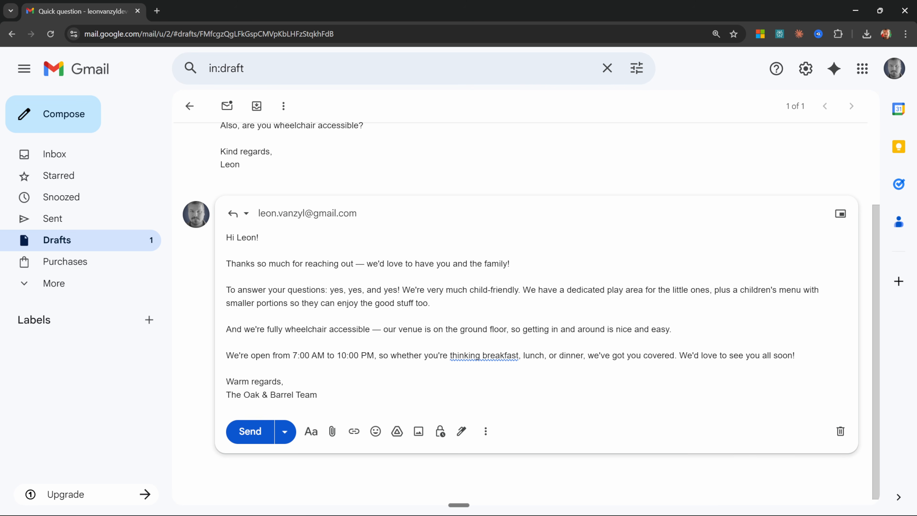
Discard the draft reply and mark the "Quick question" email in the inbox as unread.
left_click(839, 431)
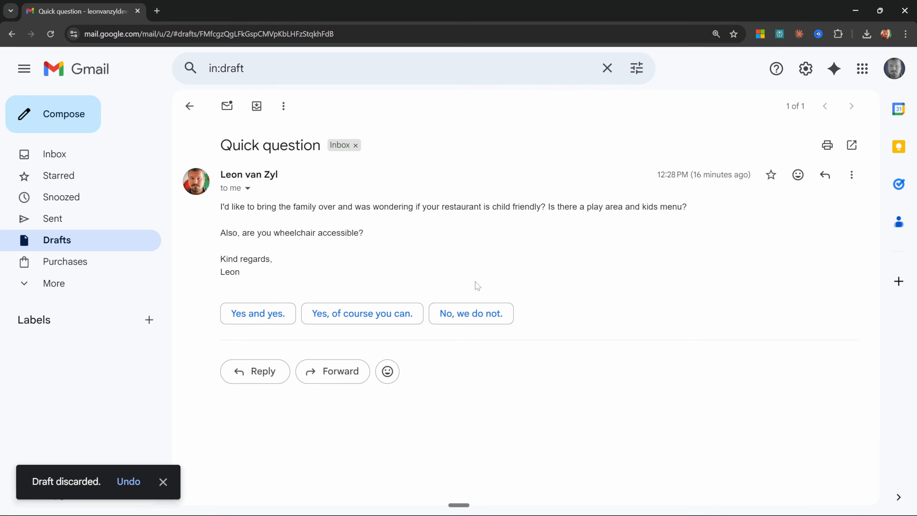
left_click(55, 153)
left_click(341, 176)
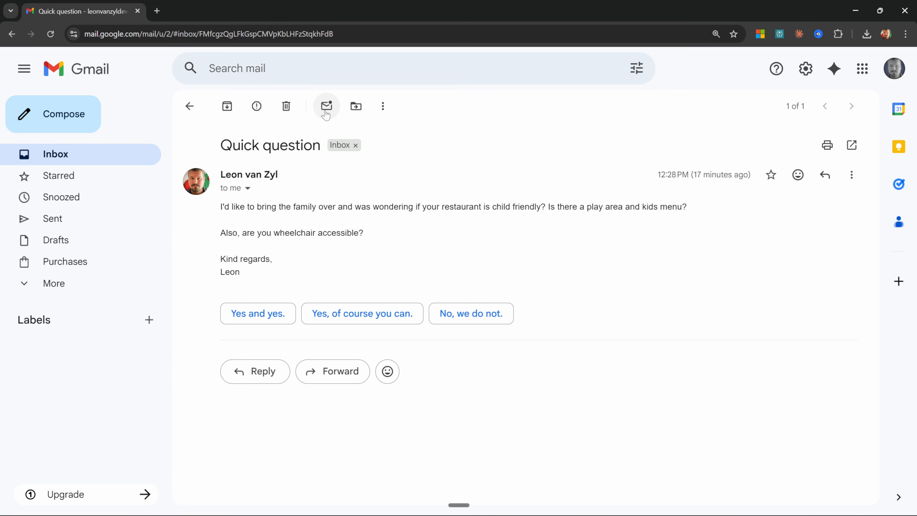
left_click(325, 104)
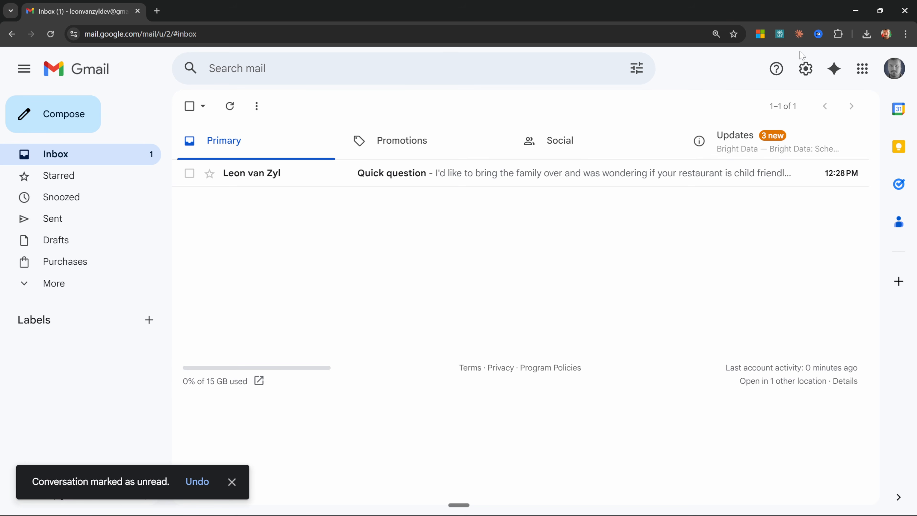
Return to Claude and copy the original prompt of the "Respond to customer inquiries" task.
left_click(855, 14)
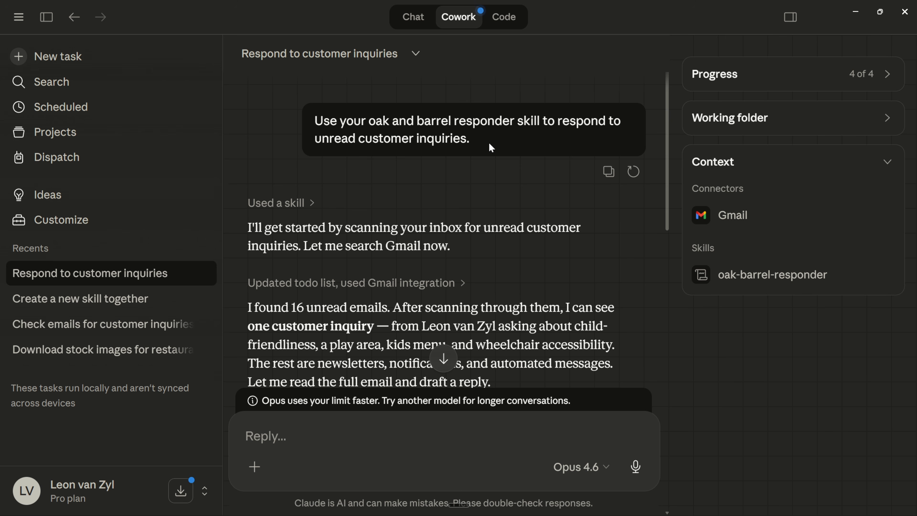
left_click_drag(314, 120, 483, 139)
key("ctrl+c")
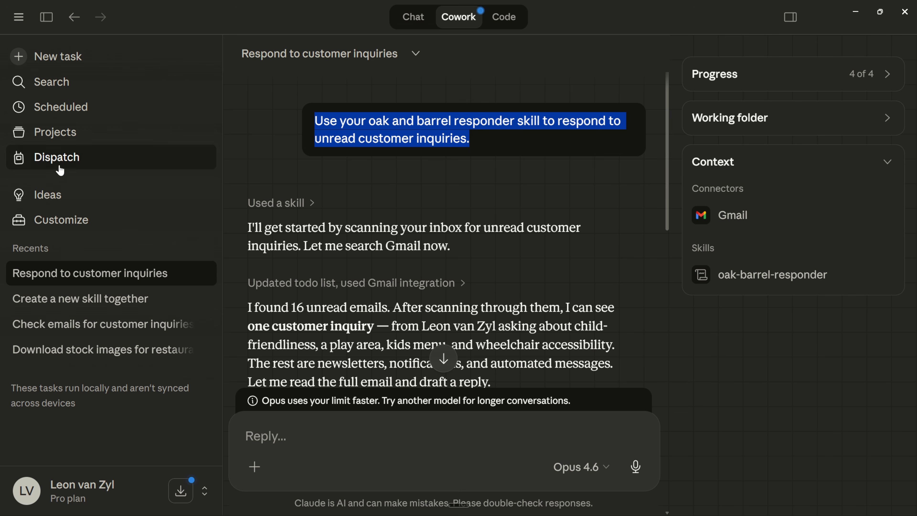
Begin a new scheduled task named respond-to-emails with the description "Respond to Oak and Barrel Inquiries".
left_click(53, 113)
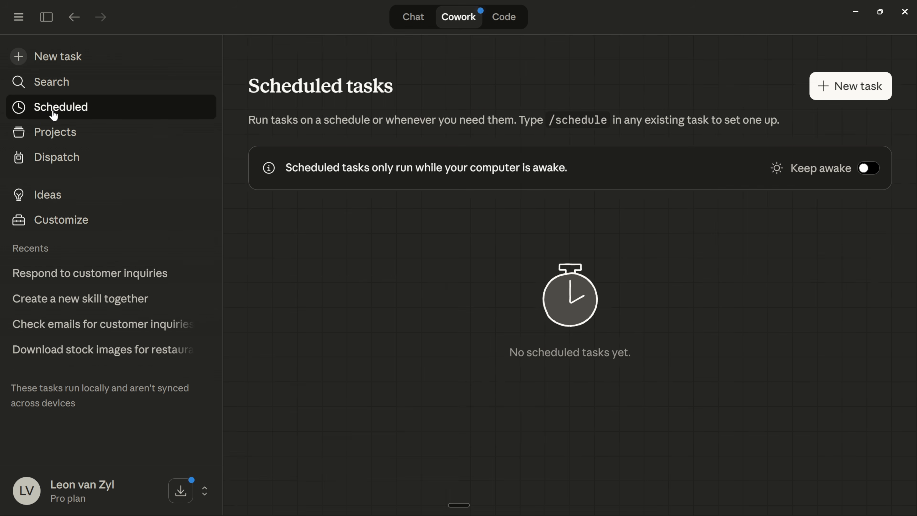
left_click(813, 76)
type("dr")
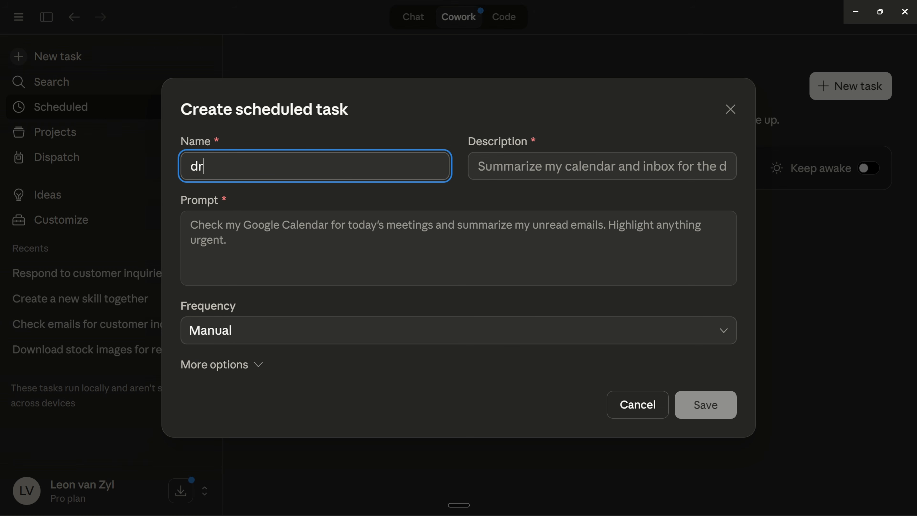
key("BackSpace")
key("BackSpace")
type("respond-to-e")
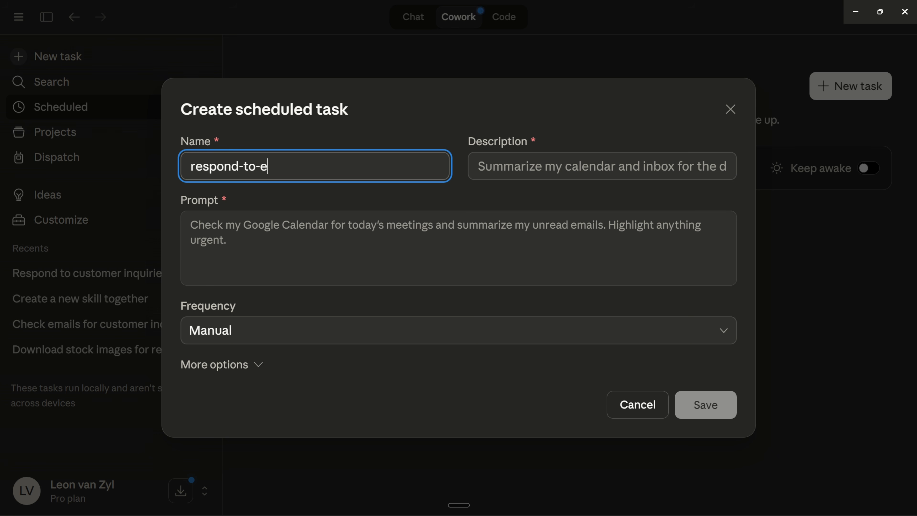
type("mails")
key("Tab")
type("Respond to ")
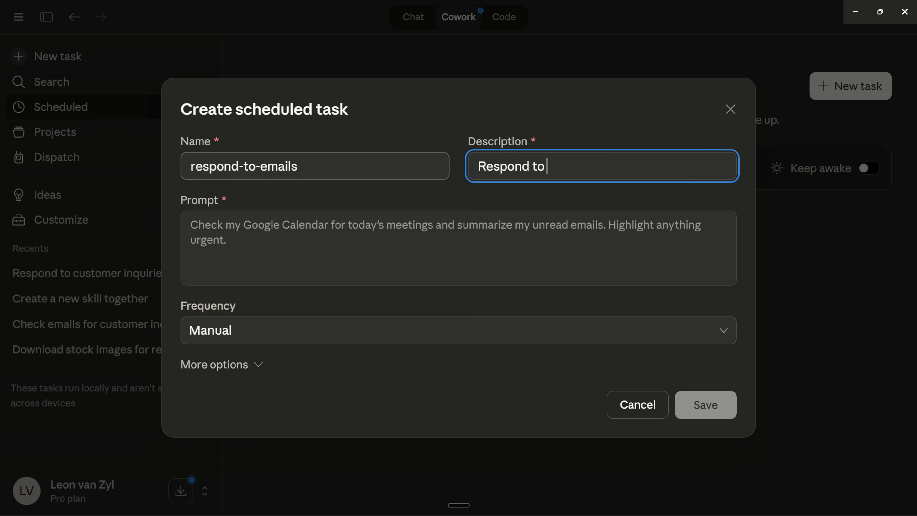
type("Oak and Bar")
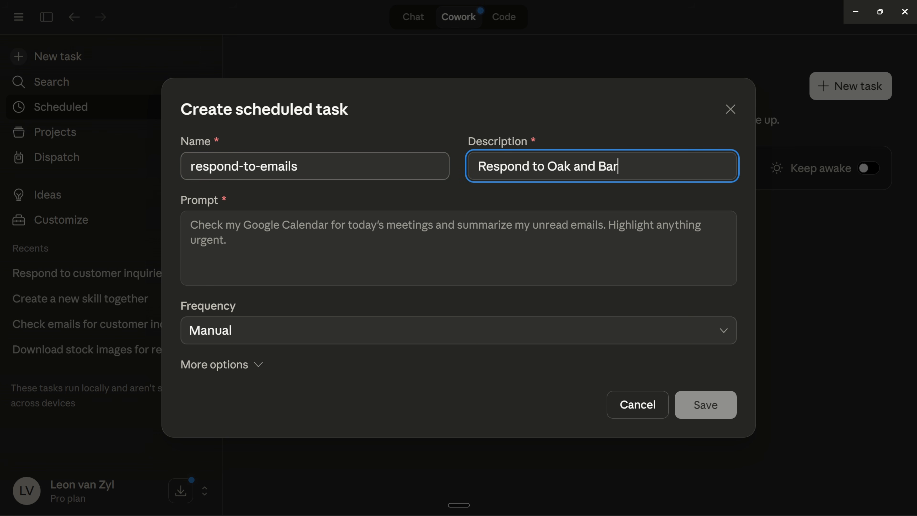
type("rel Inquiries")
Use the copied prompt as the scheduled task's instructions and save the task with the Manual frequency.
key("Tab")
key("ctrl+v")
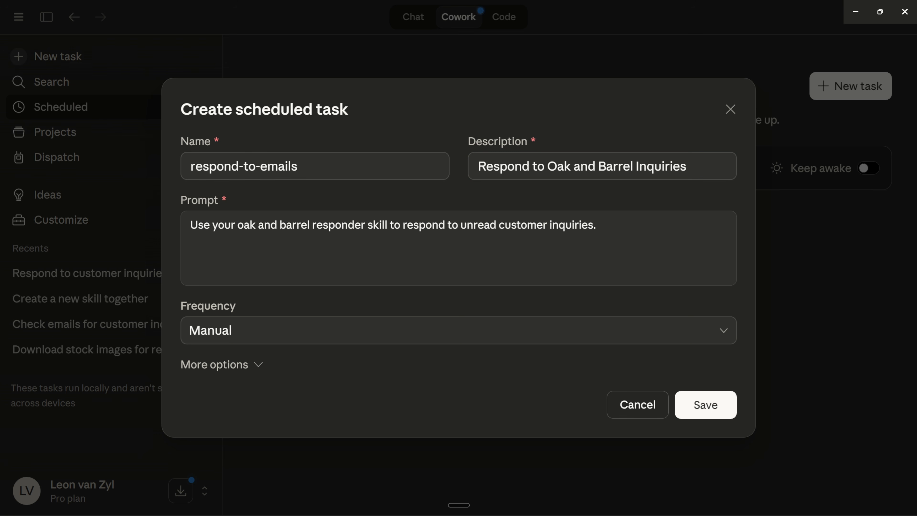
left_click(278, 334)
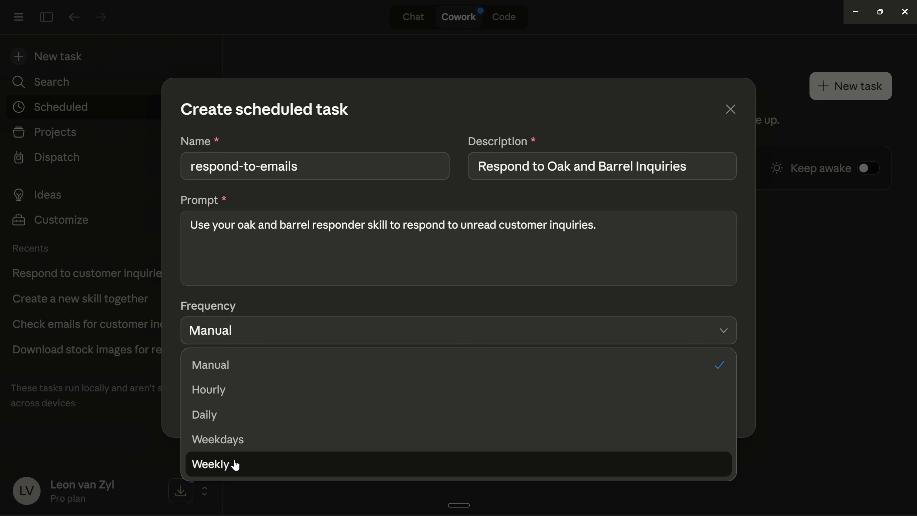
left_click(209, 367)
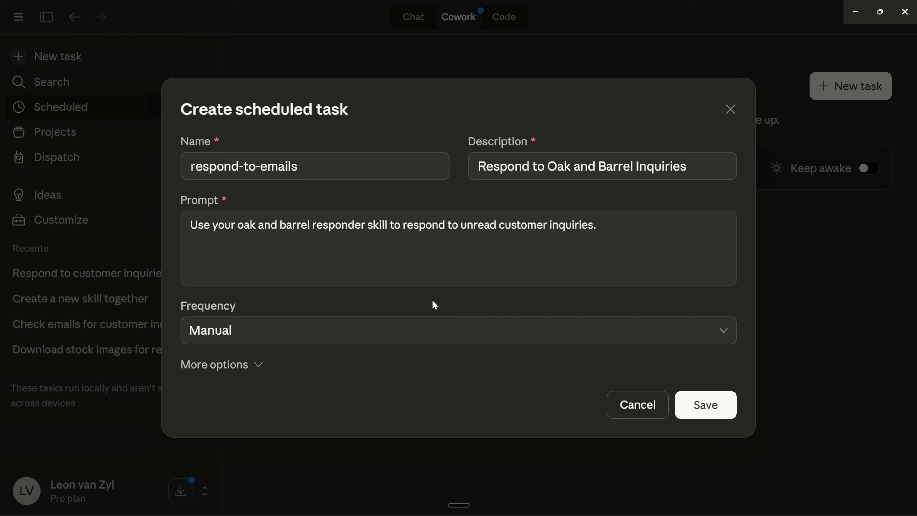
left_click(721, 409)
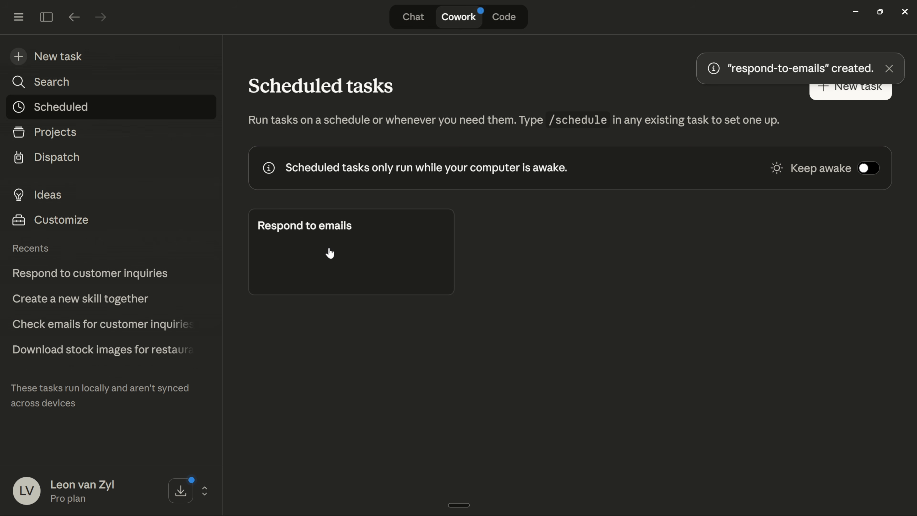
Run the "Respond to emails" scheduled task immediately and open that run to follow its progress.
left_click(311, 260)
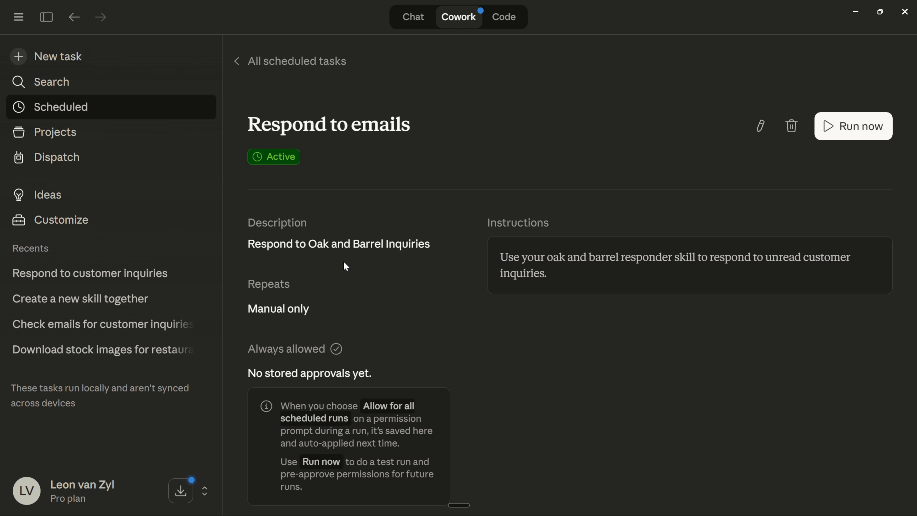
left_click(864, 130)
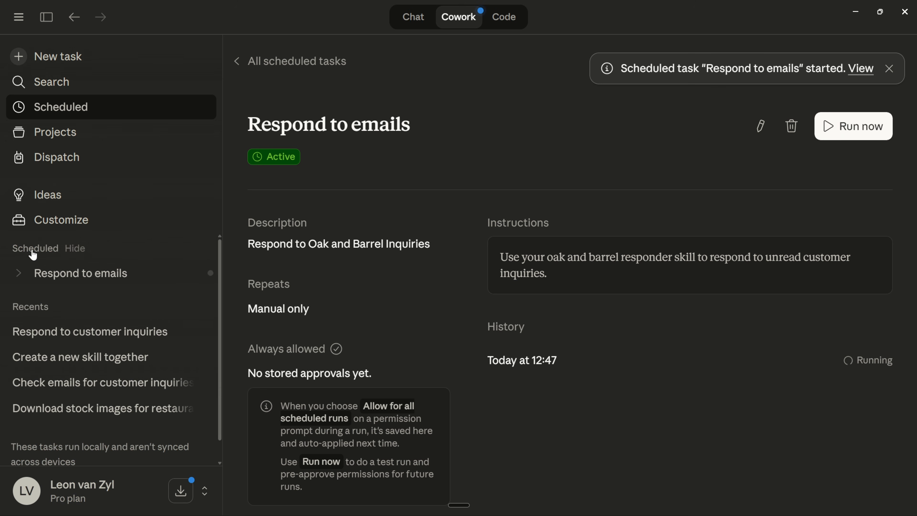
left_click(17, 277)
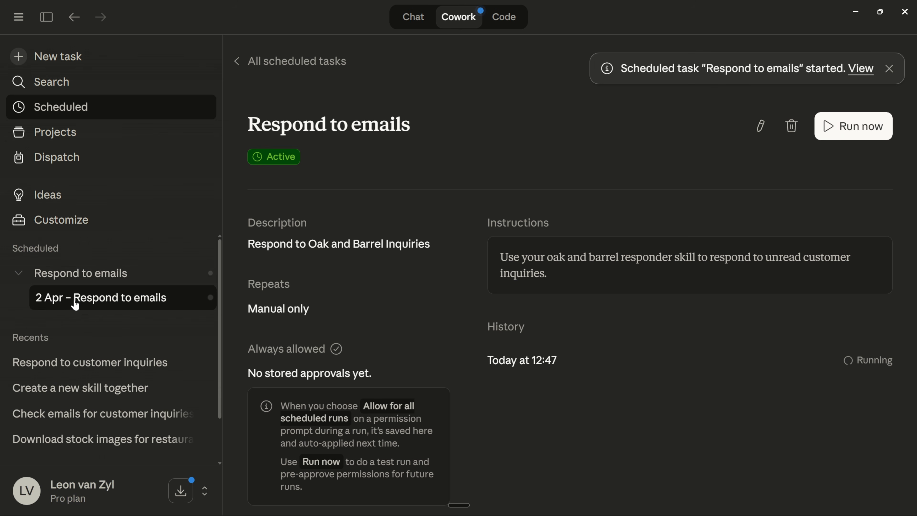
left_click(123, 304)
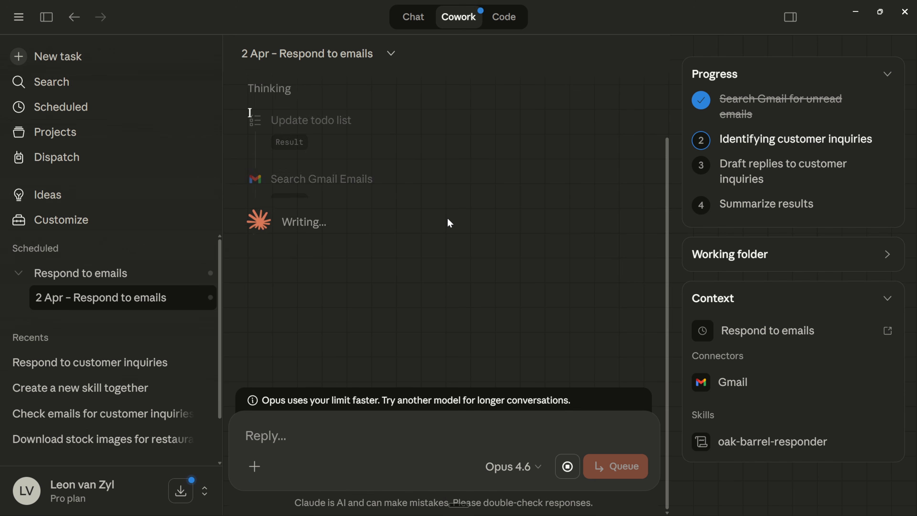
Set up Dispatch with the option to keep this computer awake enabled.
left_click(56, 166)
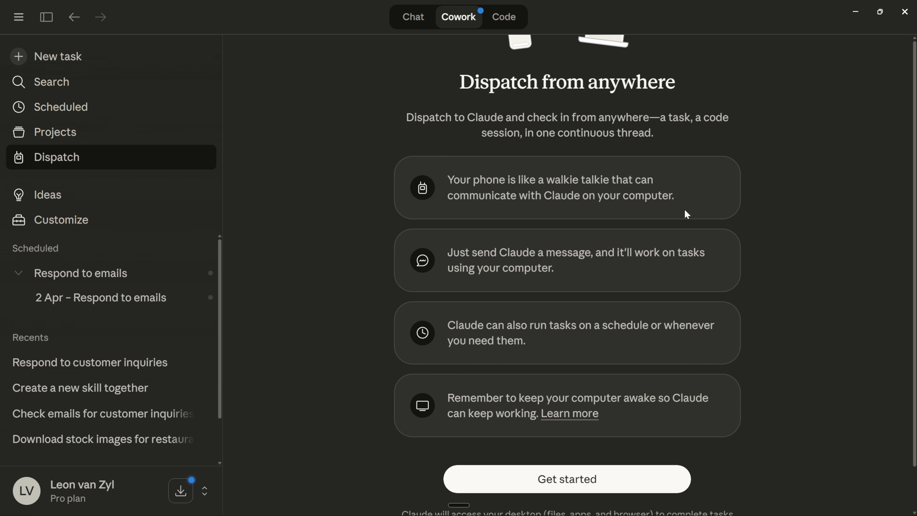
left_click(570, 482)
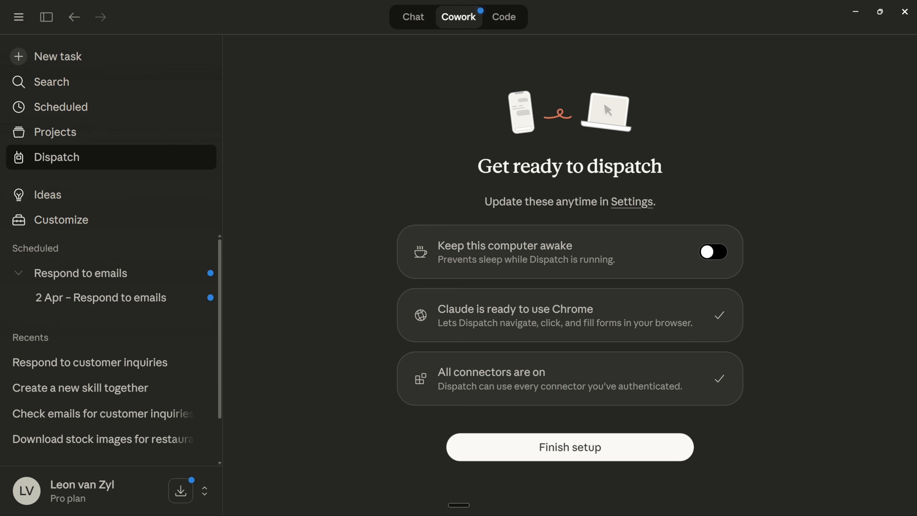
left_click(704, 254)
left_click(572, 452)
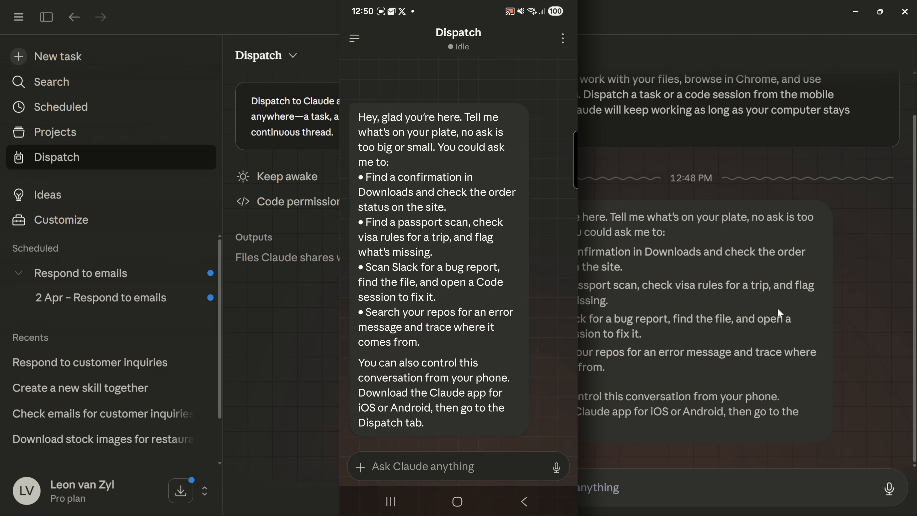
From the phone's Dispatch chat, send the message "hey, please run the task to respond to emails".
type("hey, please run the task to respond to")
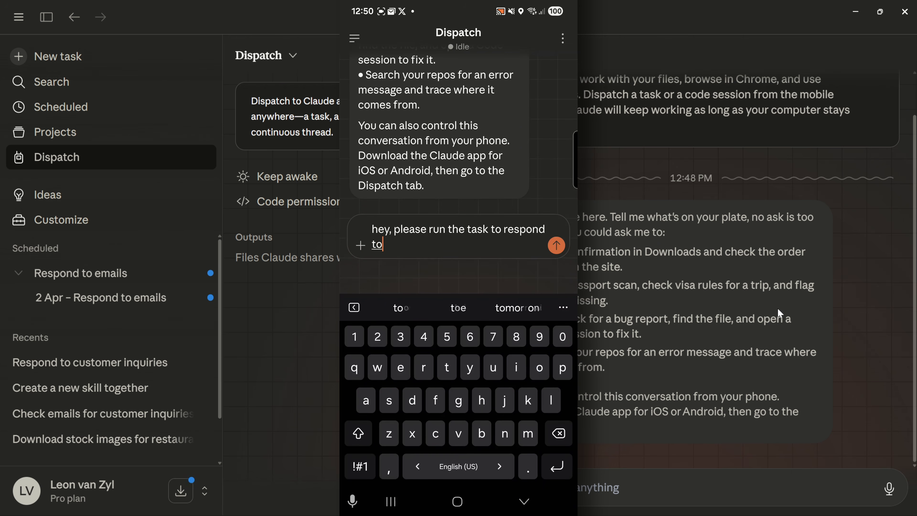
type(" email")
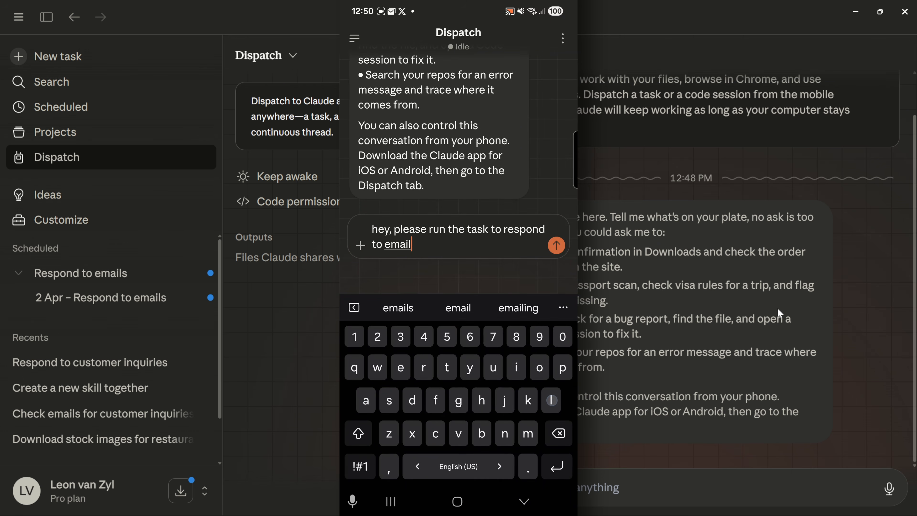
type("s")
key("Return")
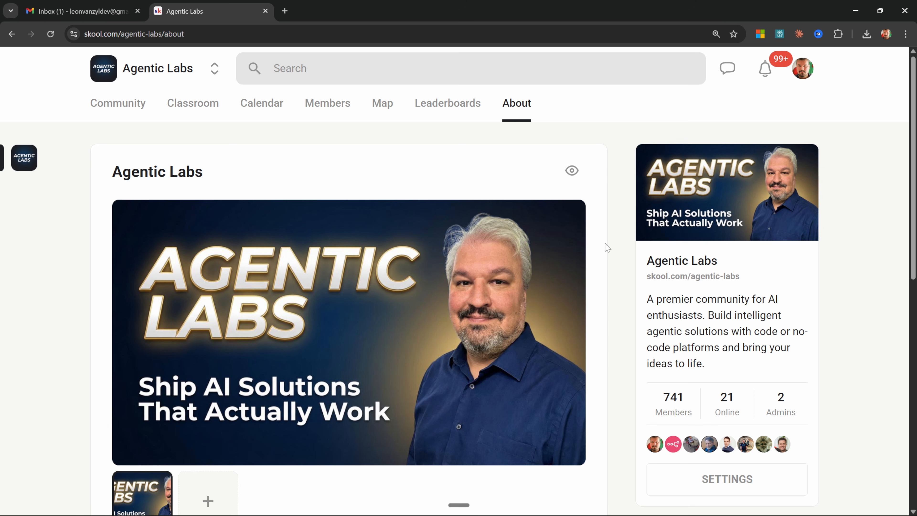
Look through the Agentic Labs community's About, Classroom and Calendar pages on Skool in the browser.
scroll(607, 248, "down", 10)
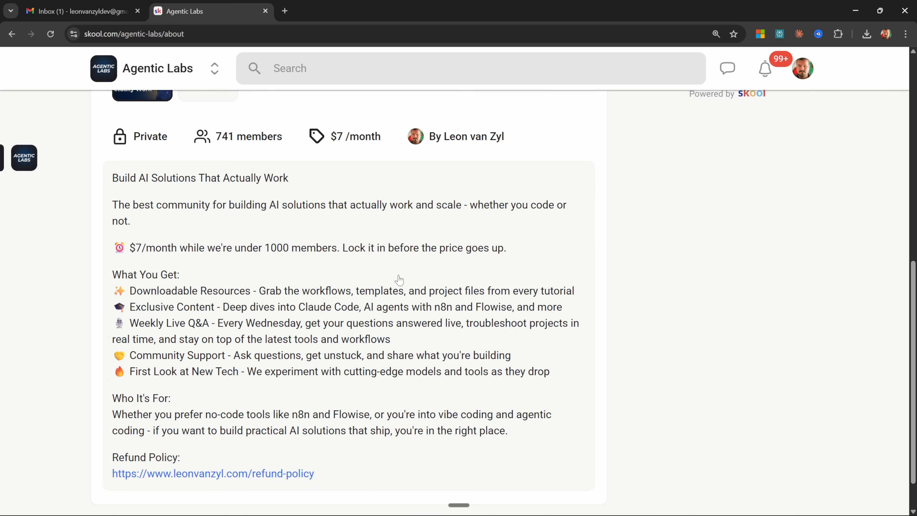
scroll(447, 286, "up", 10)
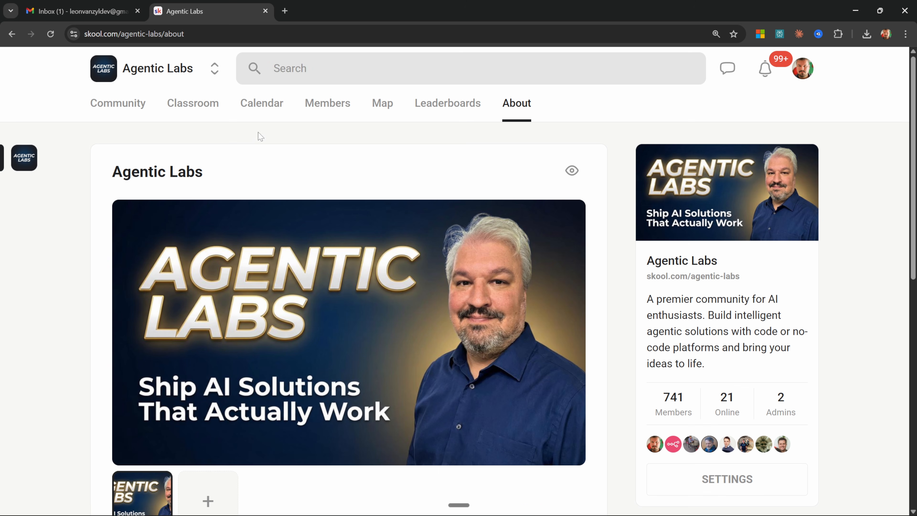
left_click(204, 108)
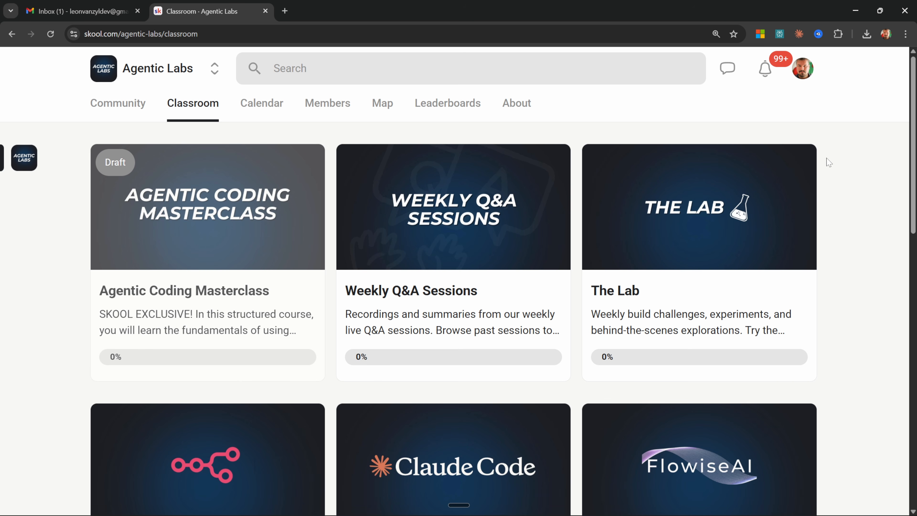
scroll(839, 209, "down", 1)
scroll(839, 209, "down", 4)
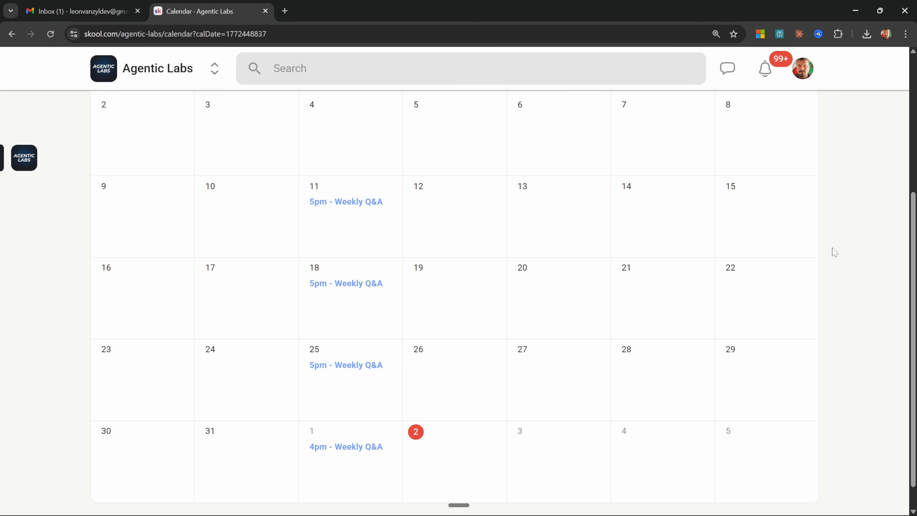
scroll(829, 251, "down", 1)
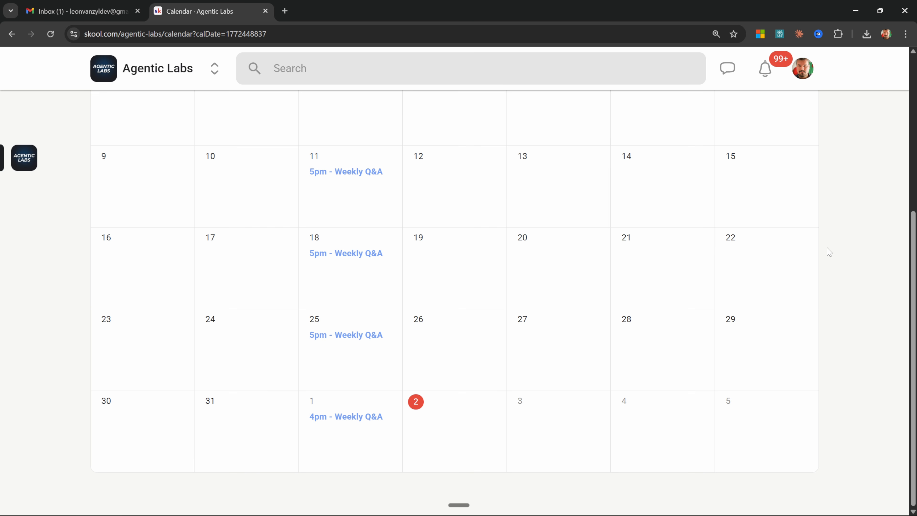